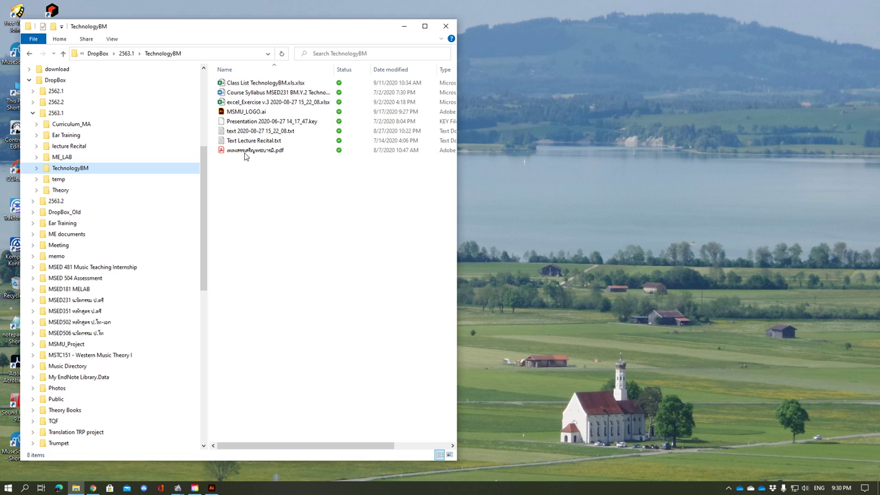
Open MSMU_LOGO.ai from the TechnologyBM folder in Illustrator
click(242, 112)
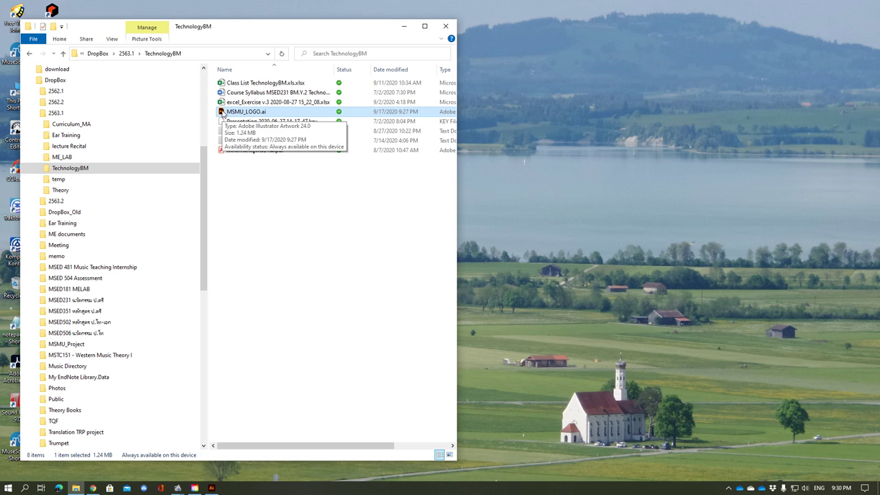
double_click(222, 113)
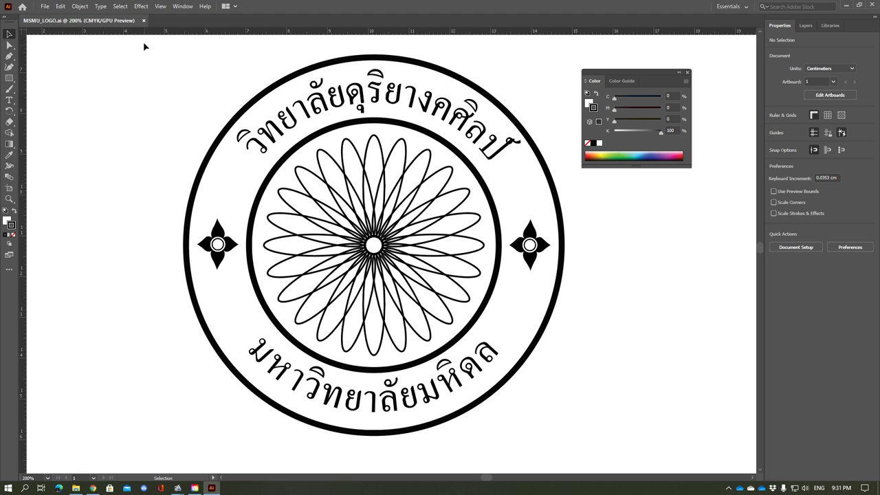
Marquee-select the whole seal artwork, copy it with Edit > Copy, then deselect
mouse_move(142, 40)
mouse_down()
mouse_move(560, 380)
mouse_move(65, 64)
mouse_up()
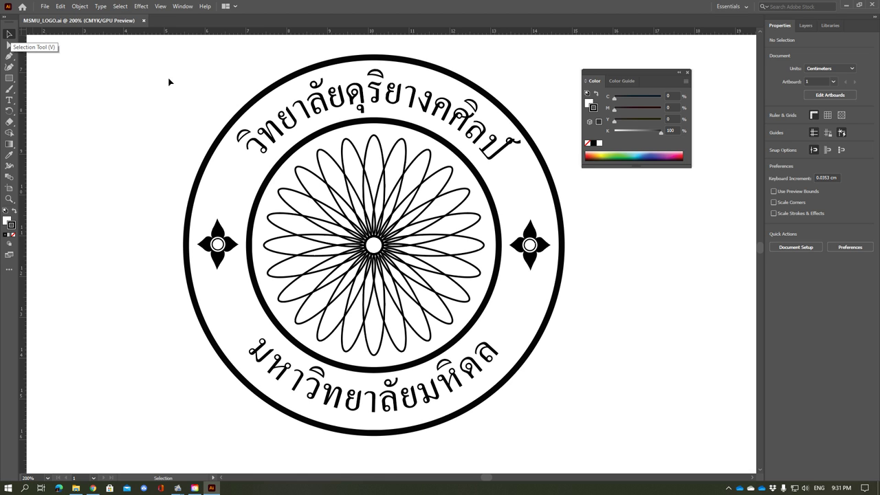
mouse_move(147, 43)
mouse_down()
mouse_move(606, 363)
mouse_move(625, 442)
mouse_up()
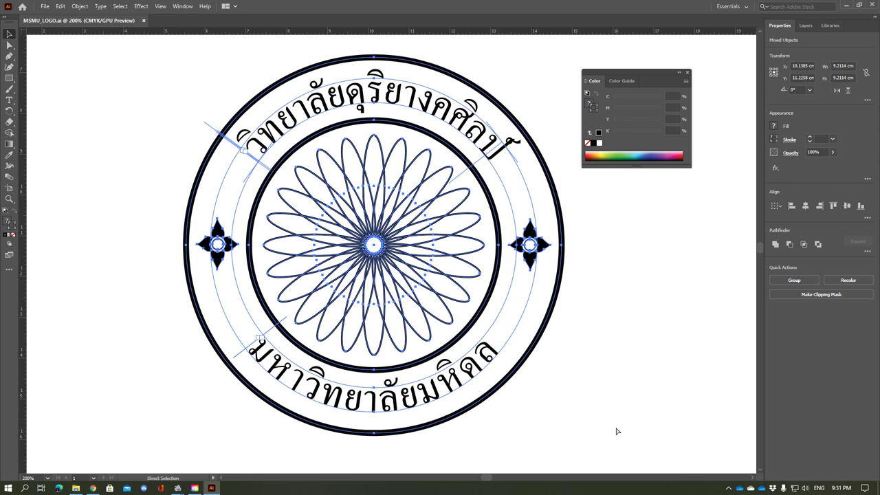
click(63, 6)
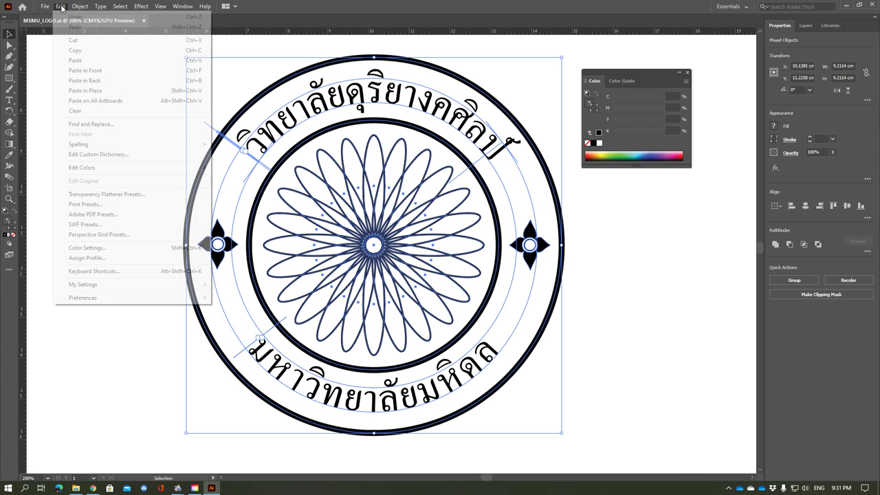
click(80, 50)
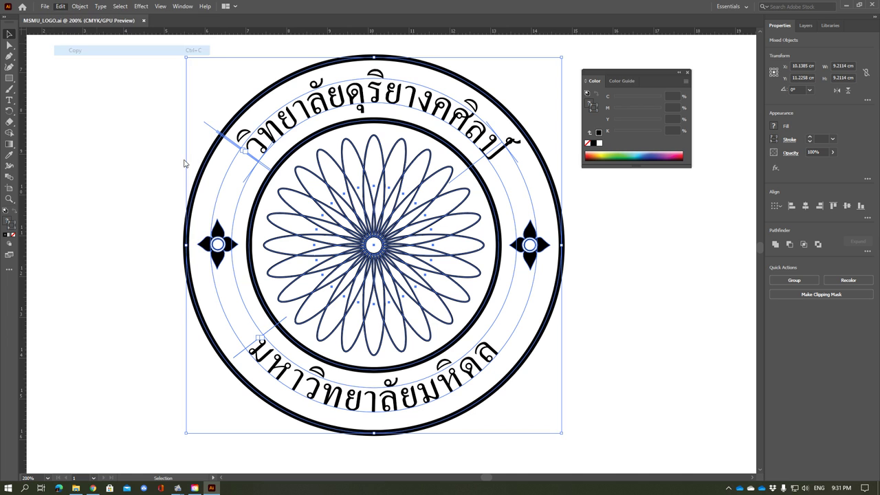
click(135, 160)
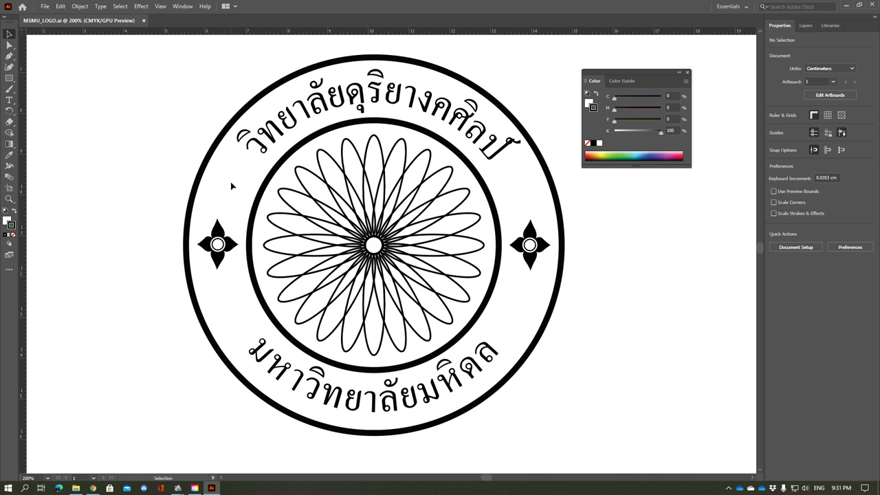
scroll(230, 182, down, 1)
scroll(233, 165, down, 2)
scroll(245, 129, down, 2)
scroll(249, 172, down, 5)
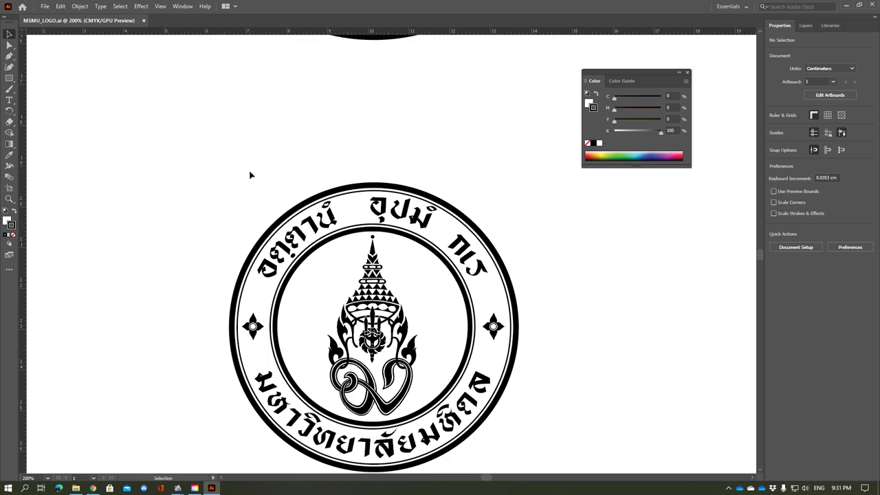
scroll(250, 173, down, 2)
scroll(250, 172, up, 2)
scroll(250, 174, up, 1)
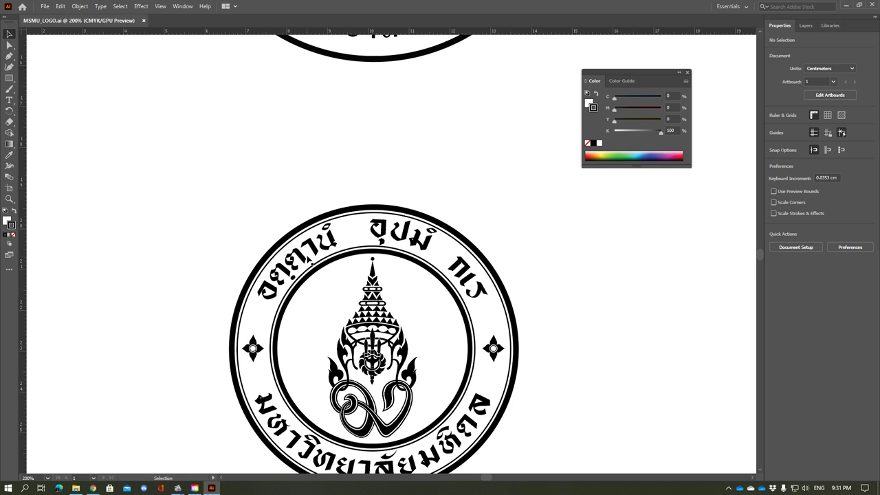
scroll(383, 312, up, 2)
scroll(381, 292, up, 5)
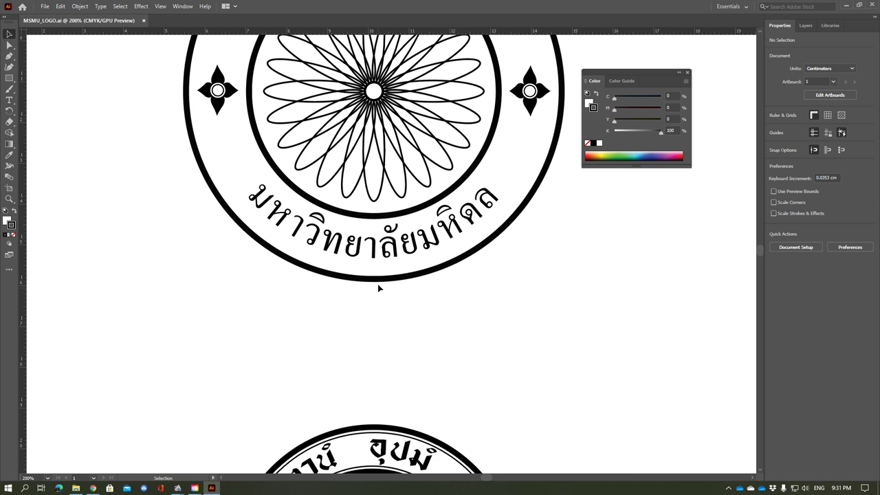
scroll(377, 284, up, 5)
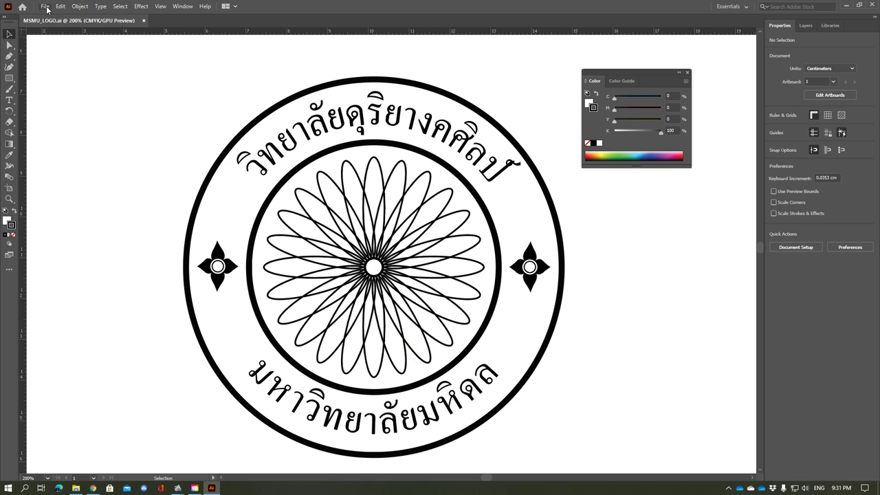
Create a new A4 print-preset document named MSMU-LOGO-wsit
click(45, 6)
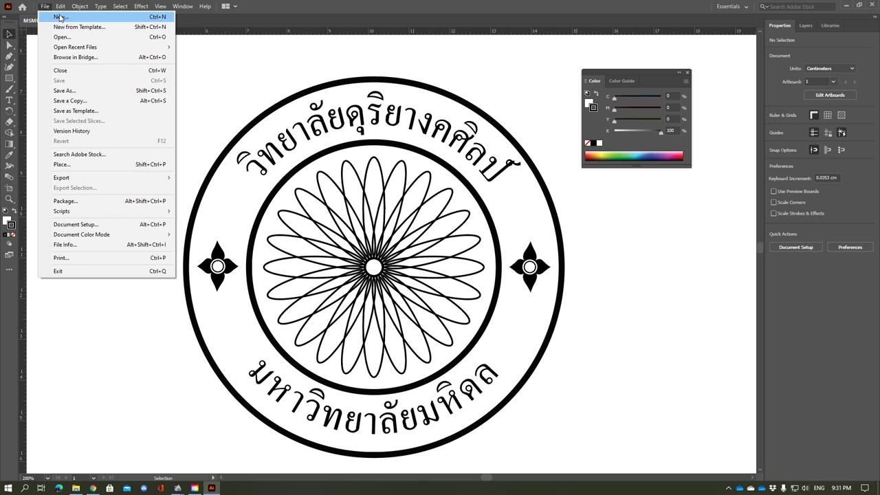
key(Escape)
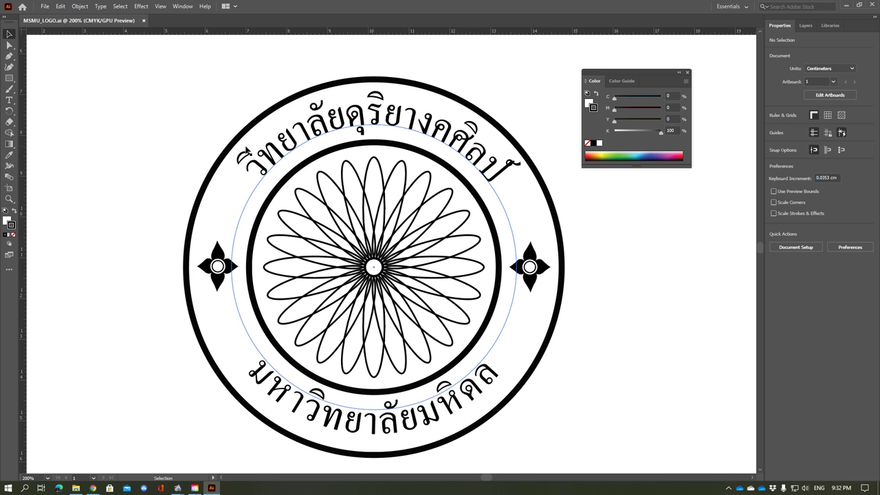
key(ctrl+n)
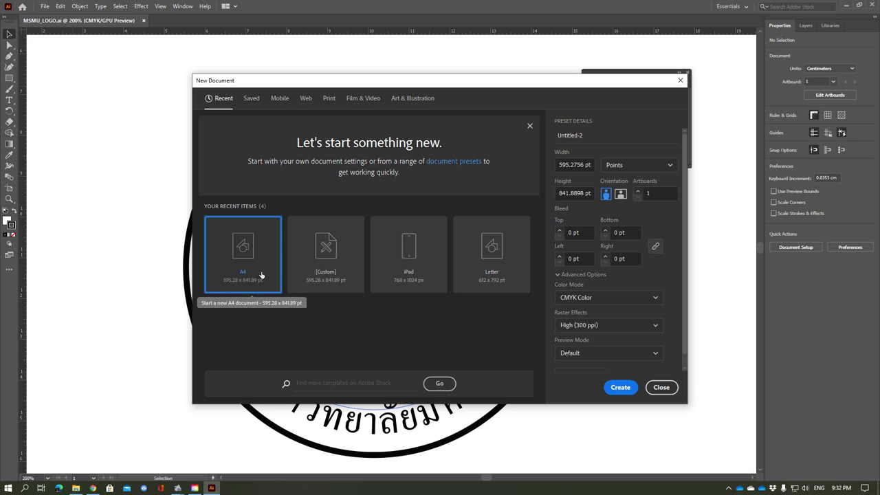
click(328, 98)
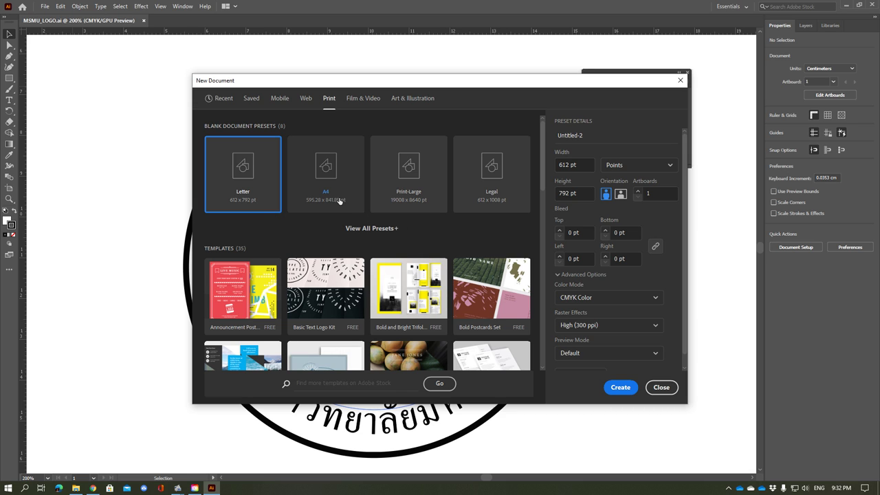
click(224, 99)
click(340, 193)
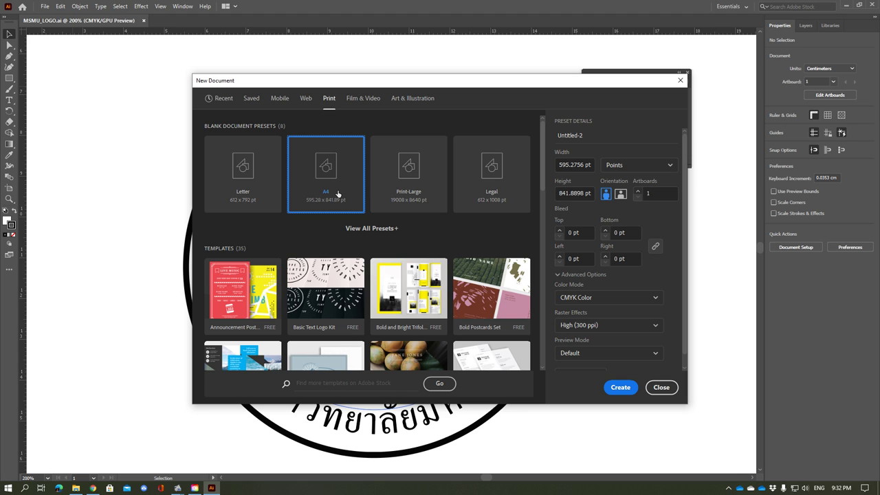
click(591, 135)
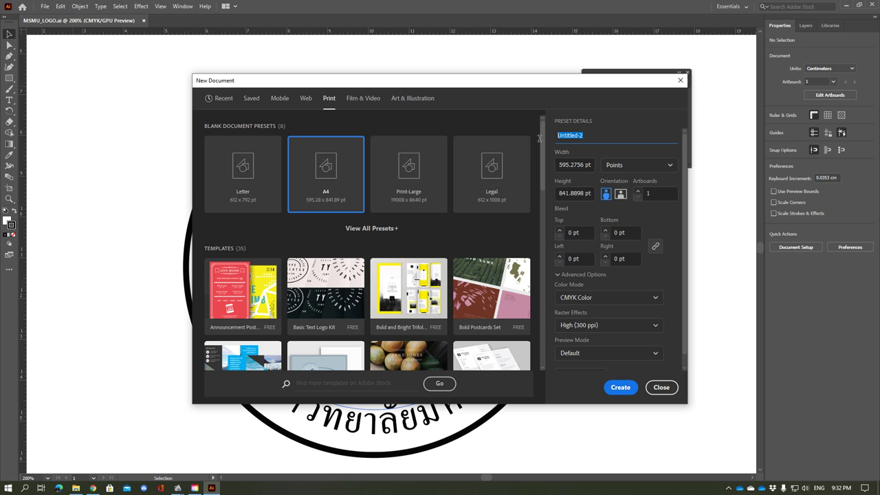
text(N)
key(BackSpace)
text(M)
text(SMU-)
text(LO)
text(GO-)
text(wsit)
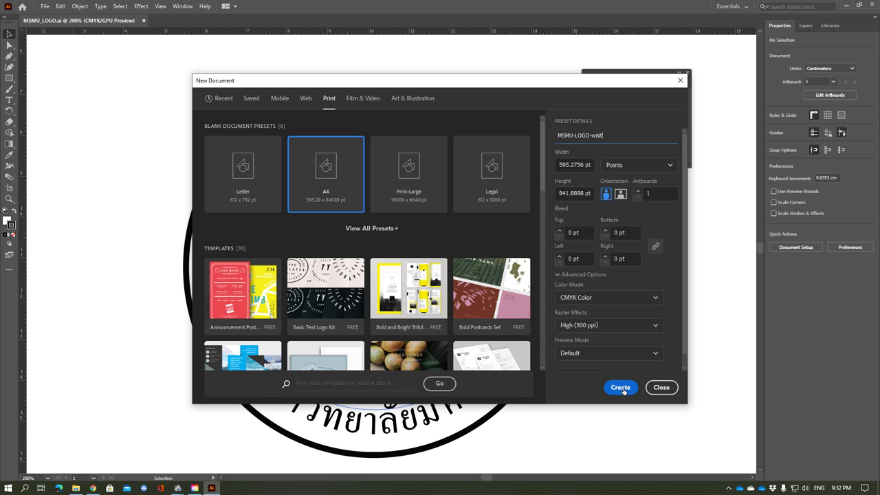
click(621, 387)
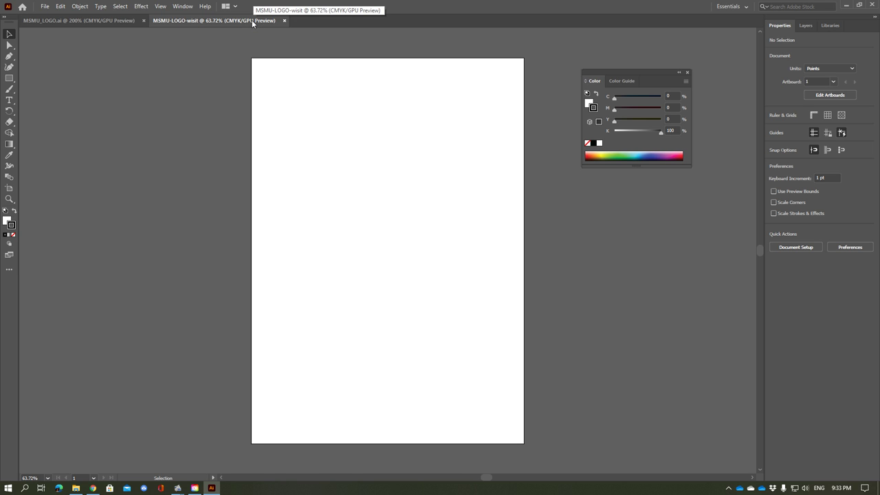
Show rulers in centimetres and paste the copied seal onto the new page
key(ctrl+r)
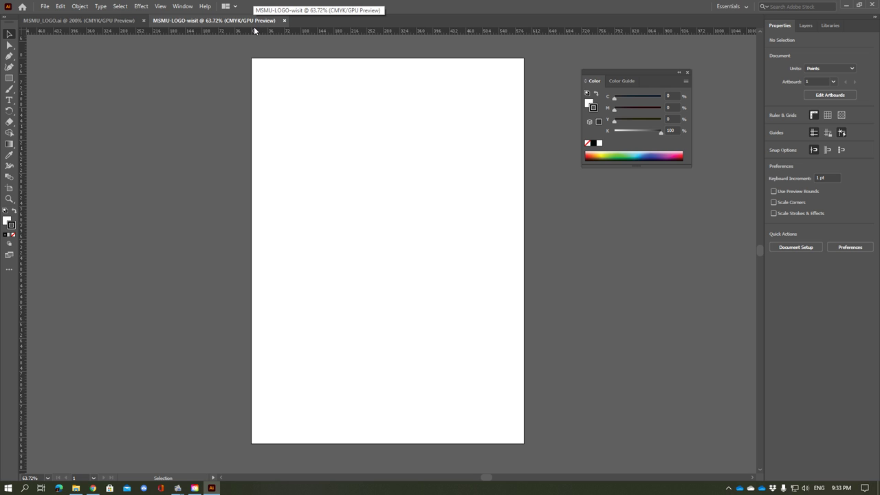
click(160, 6)
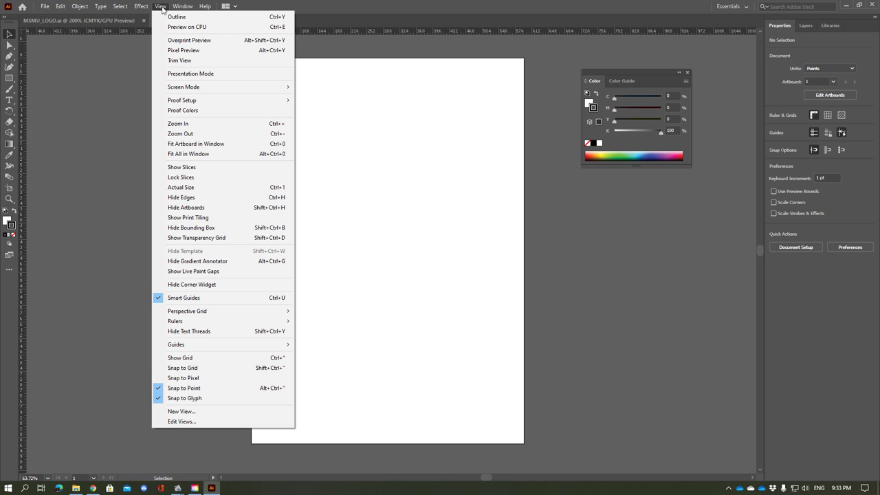
click(298, 4)
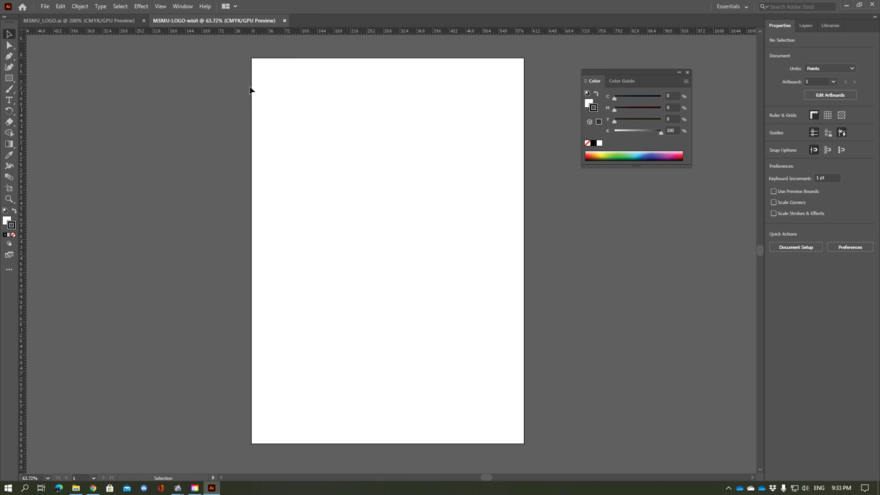
click(185, 7)
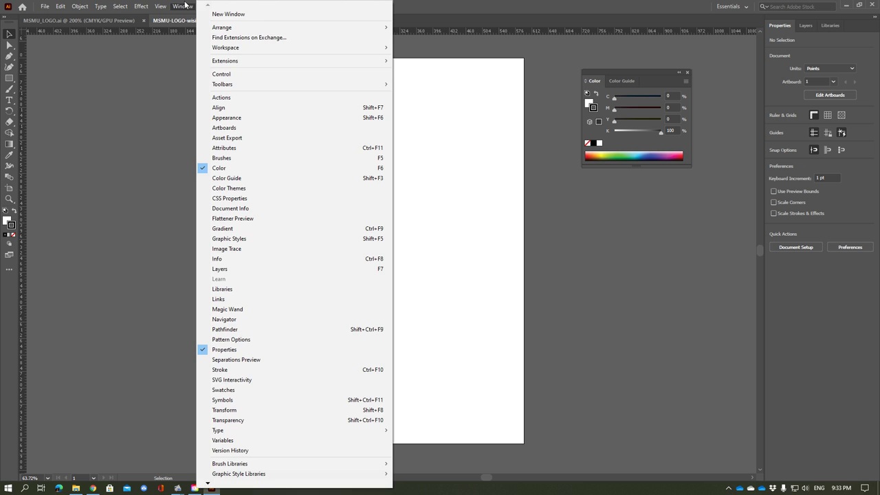
click(185, 6)
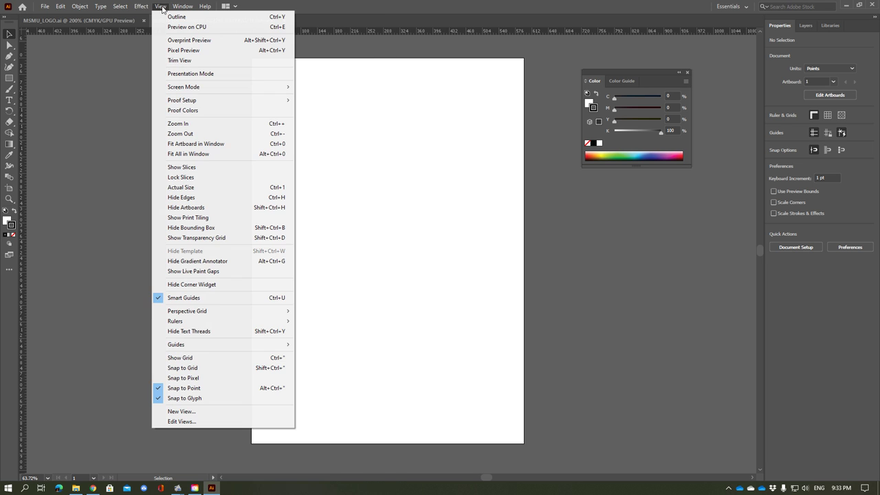
click(444, 4)
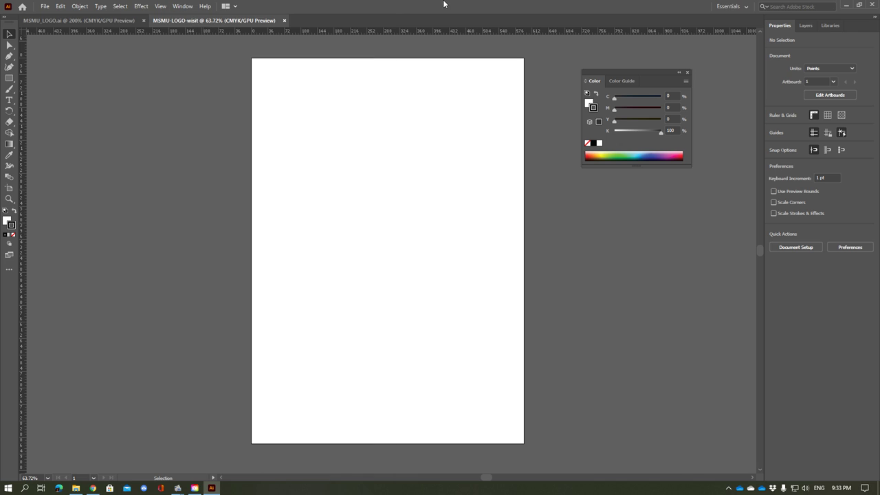
right_click(370, 30)
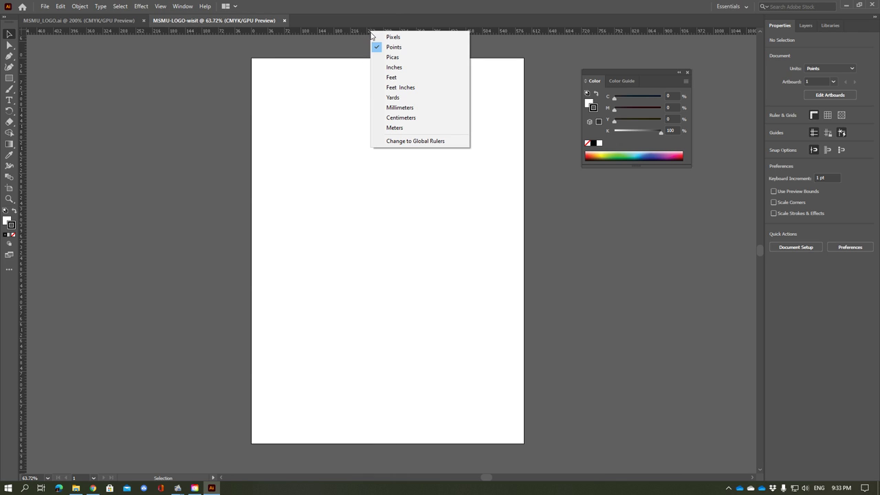
click(406, 119)
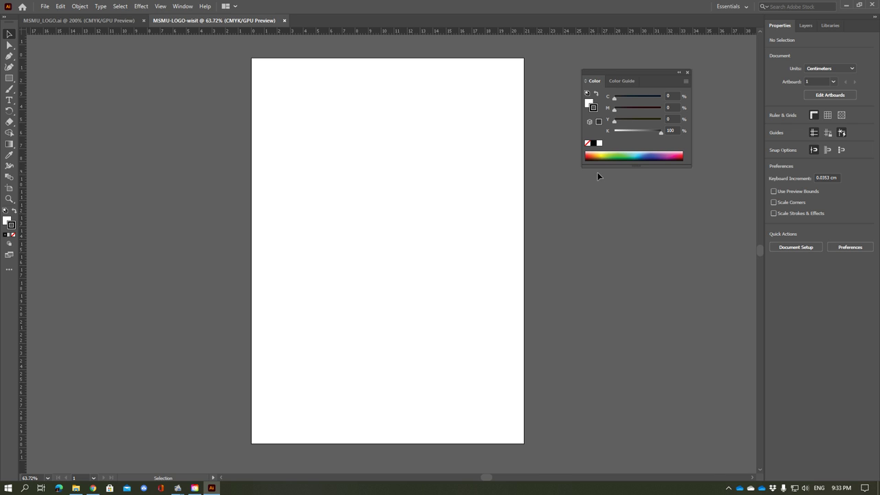
key(a)
key(ctrl+v)
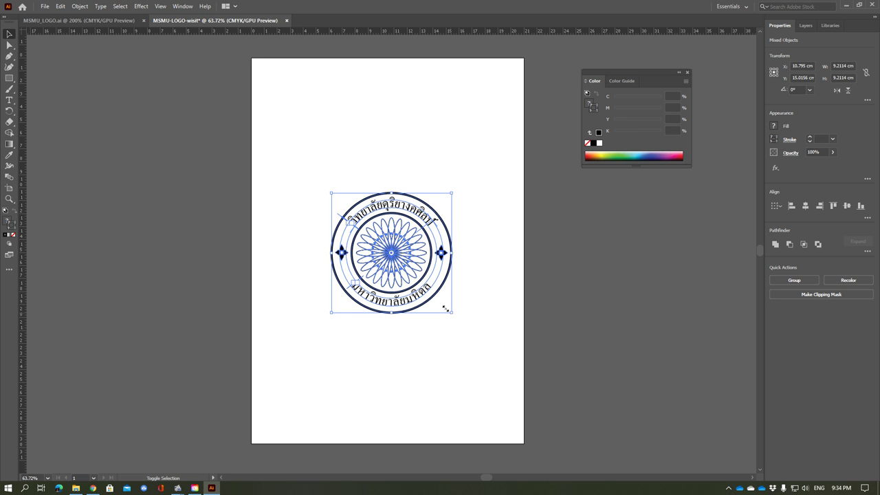
Shrink the pasted seal to about 3.6 cm and group all its parts
mouse_move(451, 313)
mouse_down()
mouse_move(371, 242)
mouse_move(379, 240)
mouse_up()
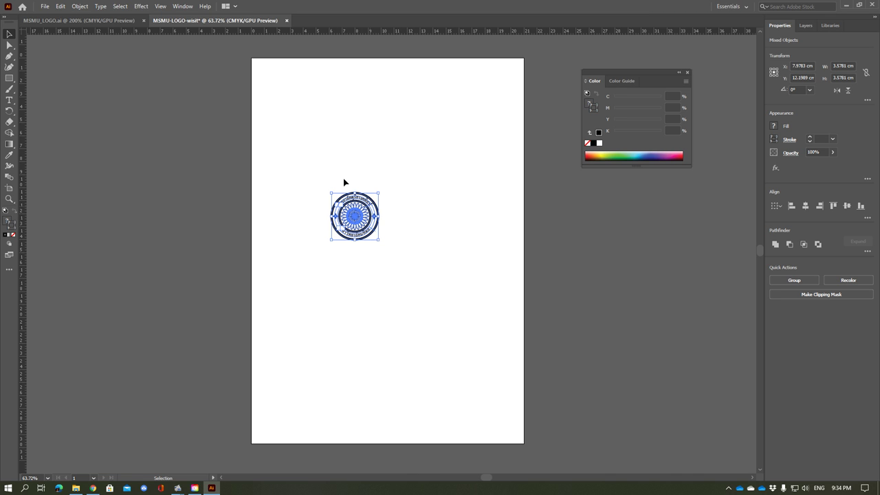
drag(308, 167, 409, 274)
click(78, 8)
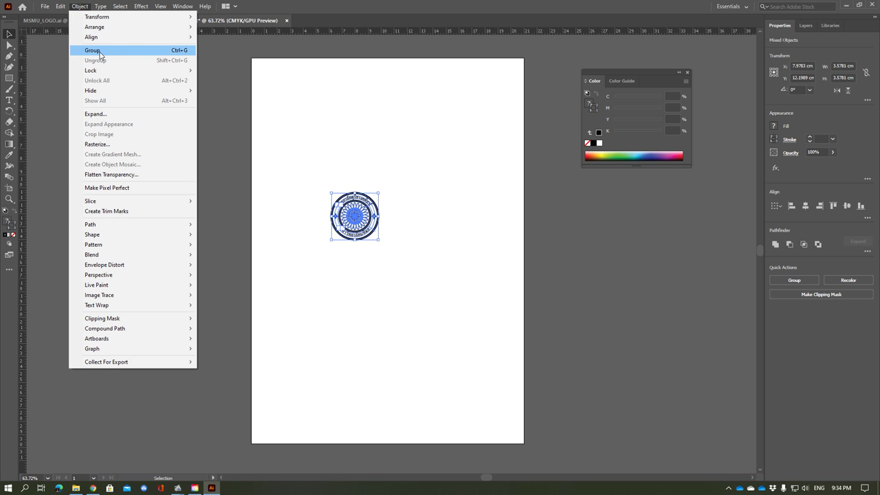
click(100, 53)
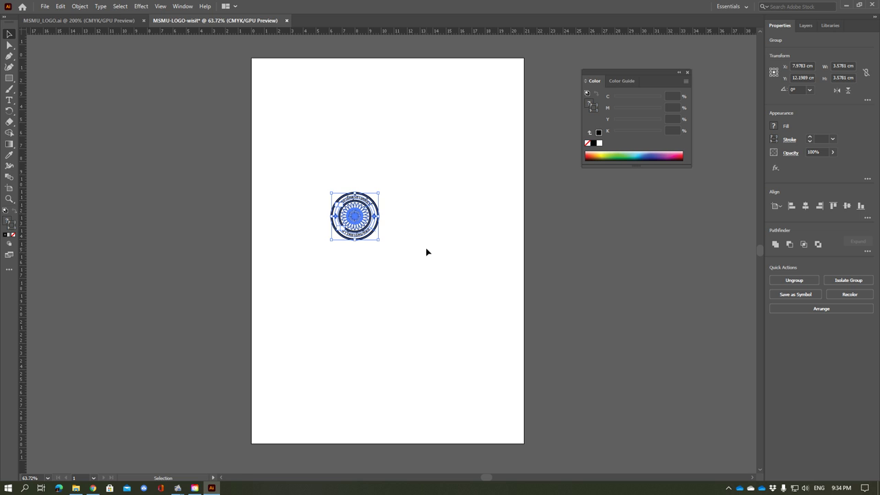
Move the grouped seal to the page's top-left and scale it to about 5.18 cm square
mouse_move(374, 224)
mouse_down()
mouse_move(386, 148)
mouse_move(314, 120)
mouse_up()
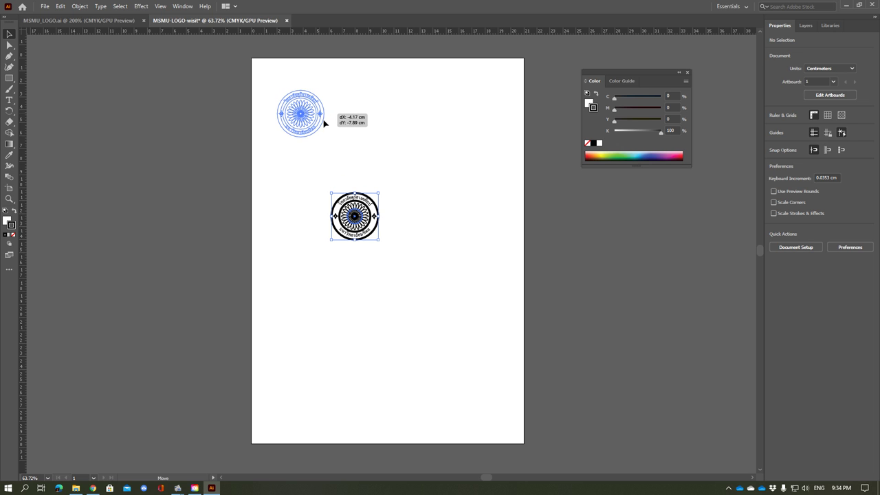
drag(314, 120, 313, 115)
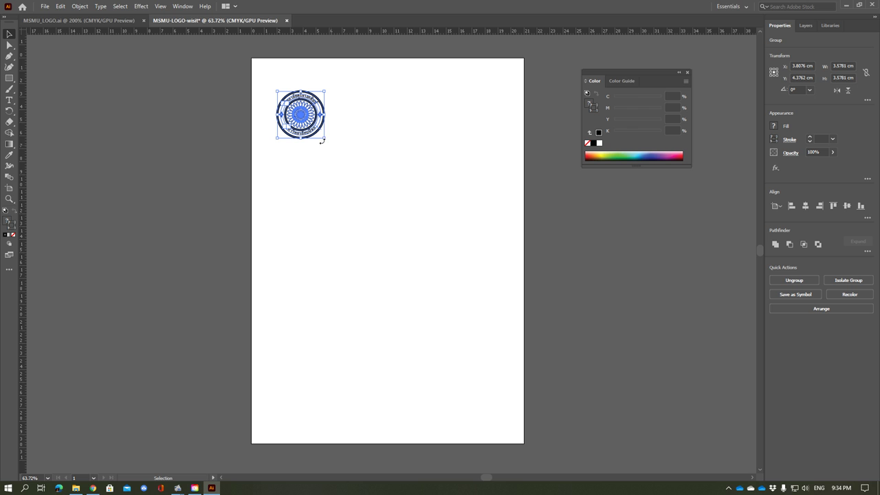
mouse_move(325, 140)
mouse_down()
mouse_move(353, 179)
mouse_move(346, 172)
mouse_up()
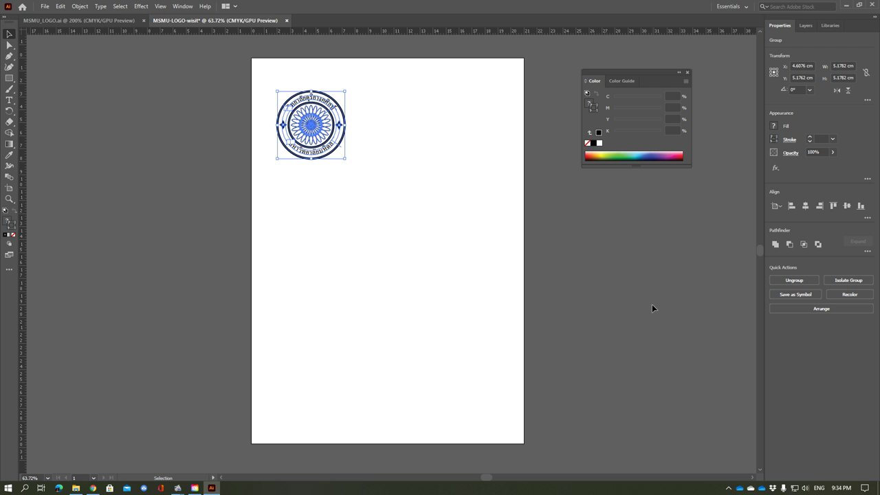
key(a)
key(ctrl+1)
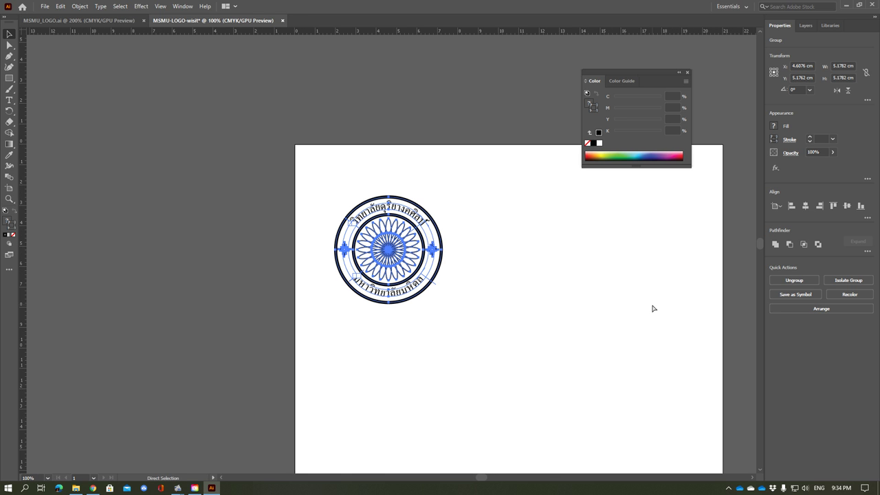
key(ctrl+plus)
key(v)
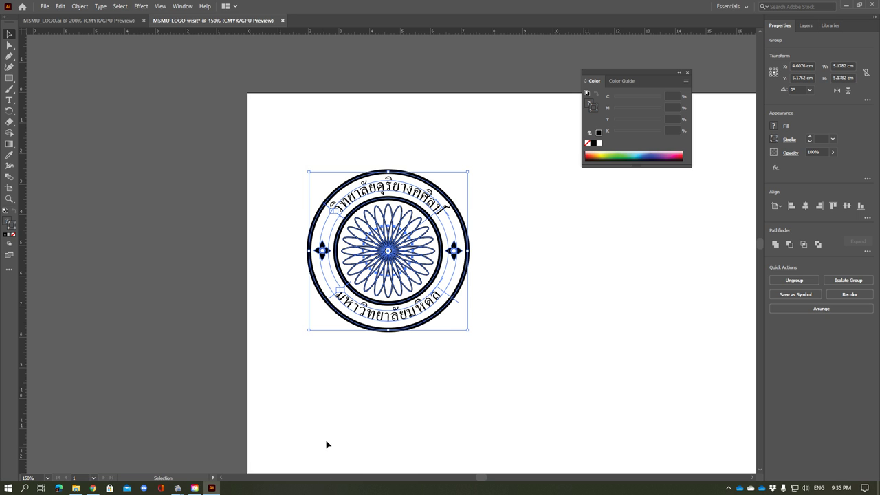
key(h)
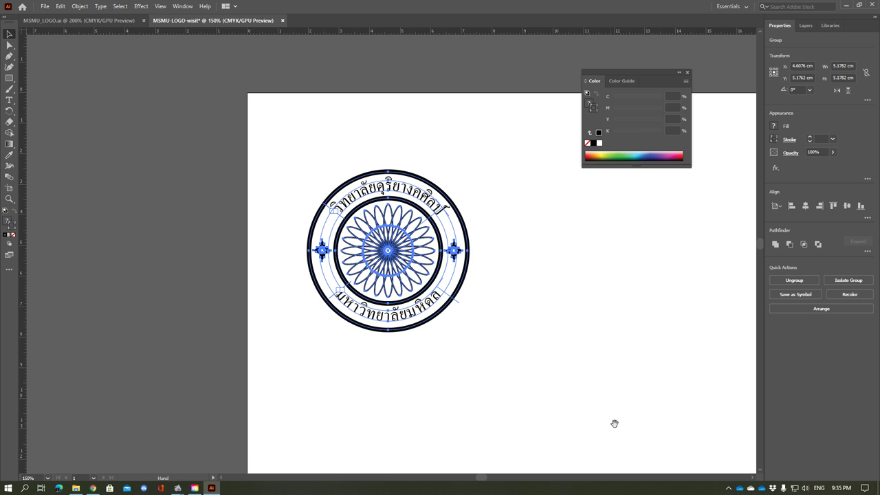
mouse_move(627, 427)
mouse_down()
mouse_move(472, 389)
mouse_move(447, 364)
mouse_up()
key(space)
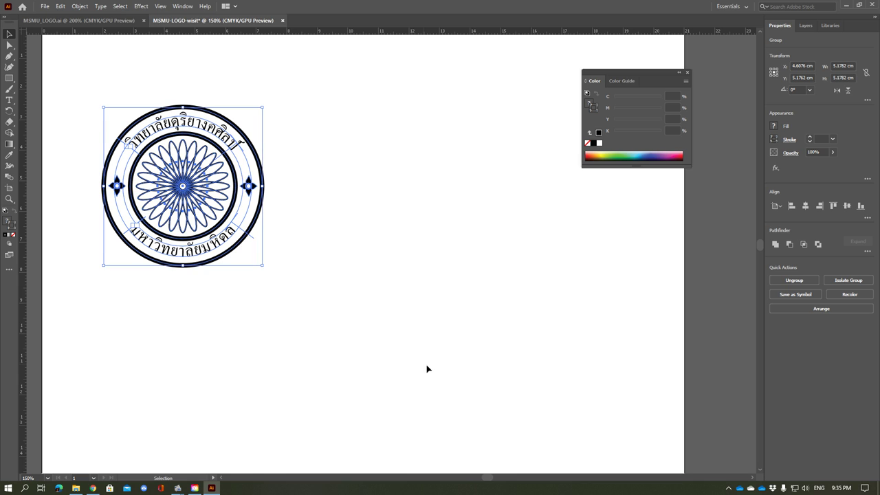
Draw a trial rectangle to the right of the seal and resize it
click(318, 278)
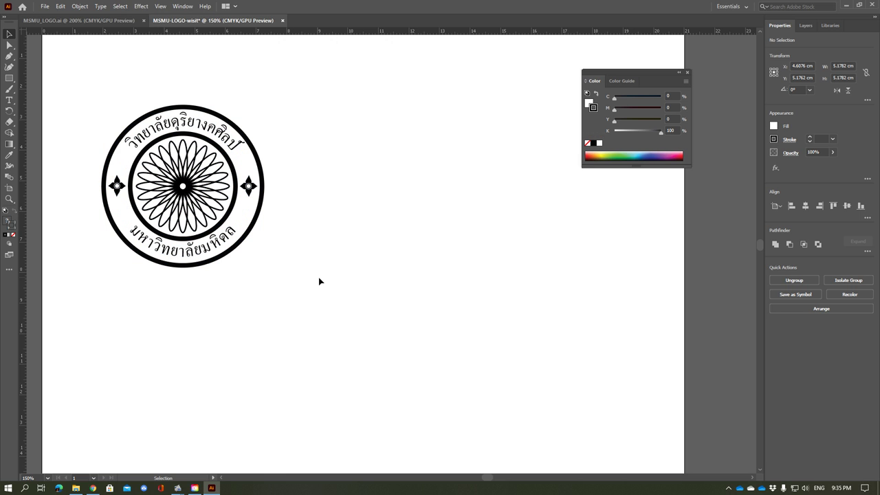
click(9, 79)
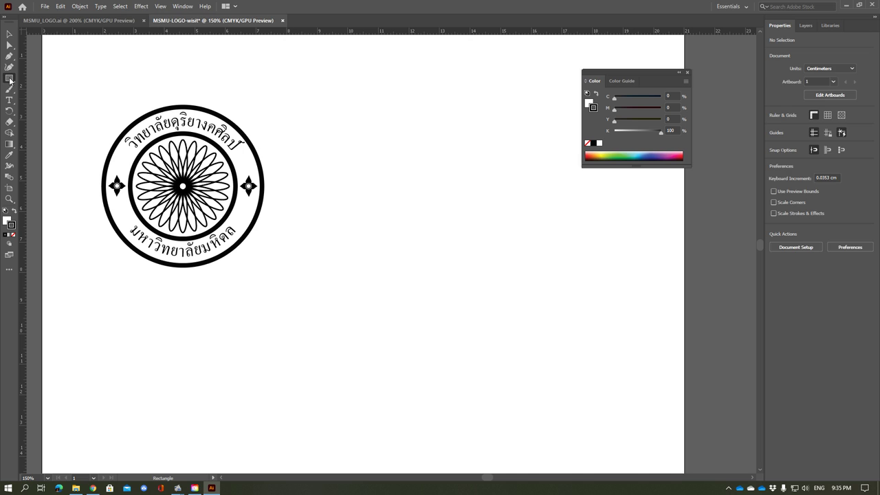
mouse_move(308, 204)
mouse_down()
mouse_move(599, 399)
mouse_move(596, 415)
mouse_up()
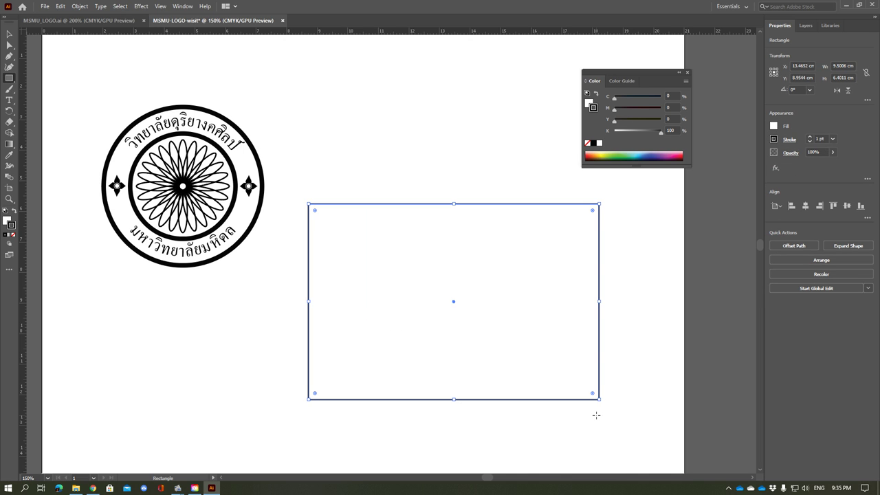
click(9, 36)
key(v)
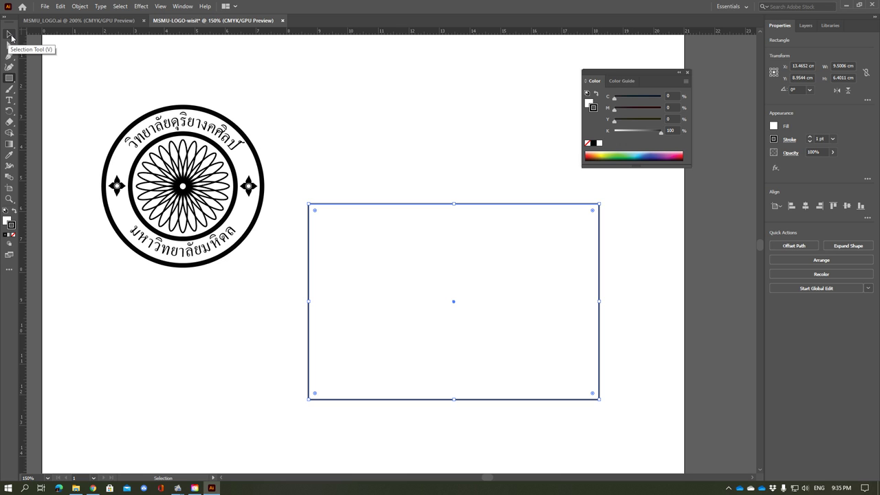
click(11, 37)
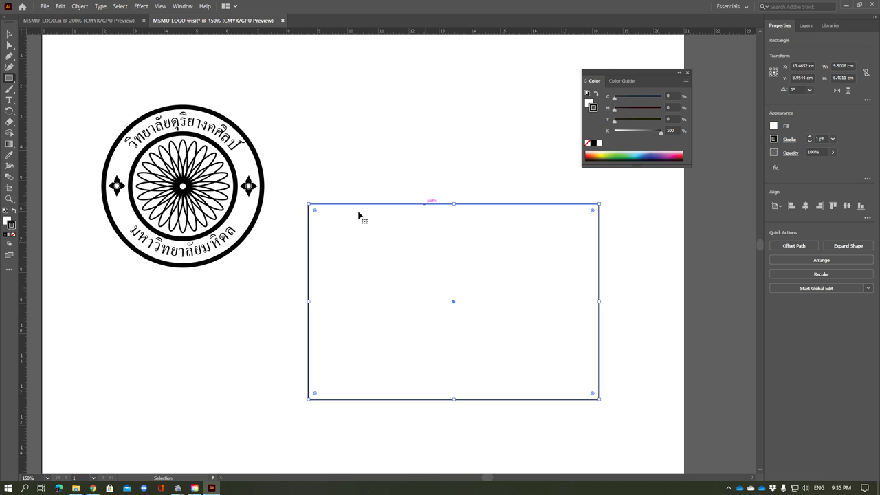
mouse_move(310, 204)
mouse_down()
mouse_move(530, 364)
mouse_move(369, 239)
mouse_up()
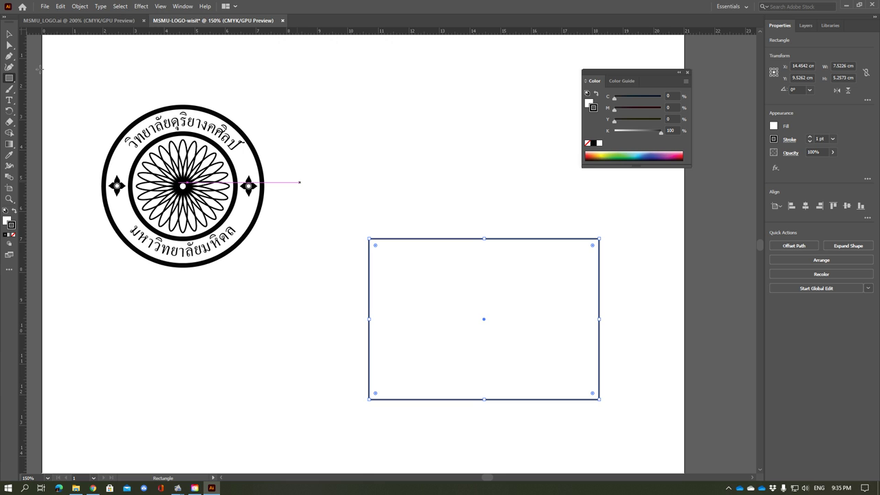
Delete the trial rectangle and drag a vertical guide from the left ruler
click(9, 33)
mouse_move(333, 195)
mouse_down()
mouse_move(667, 458)
mouse_move(648, 438)
mouse_up()
key(Delete)
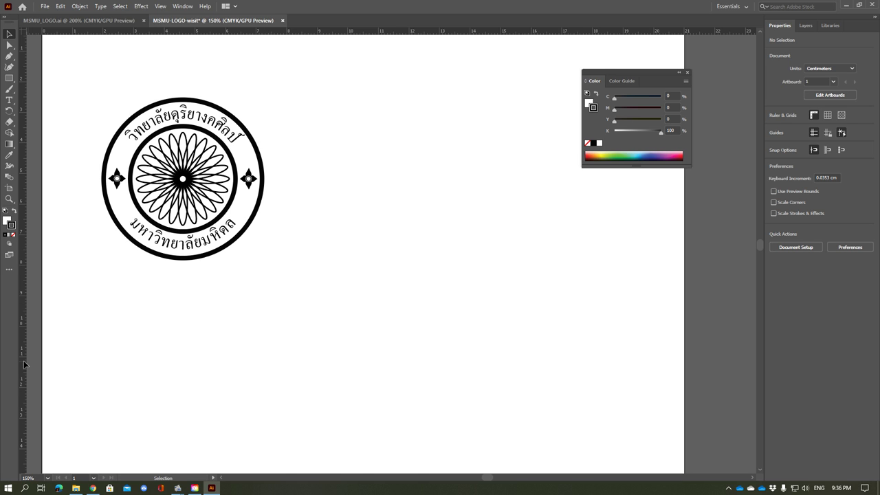
drag(26, 365, 381, 372)
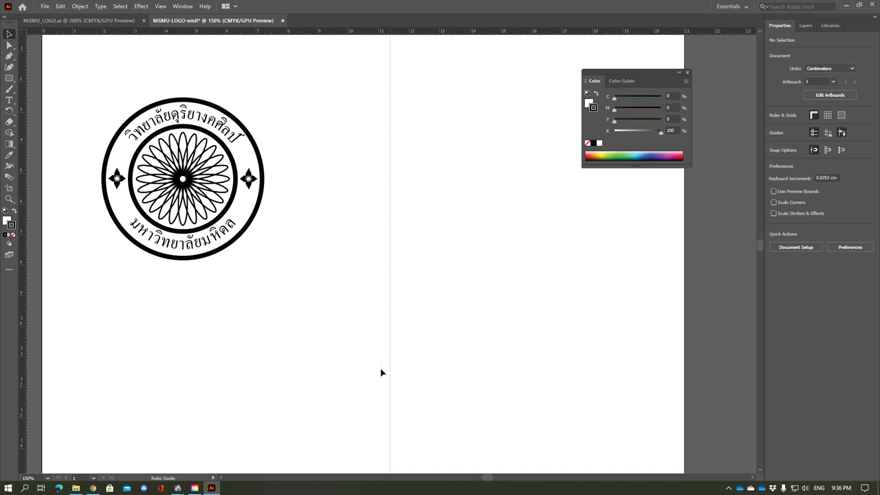
Nudge the vertical guide and add a horizontal guide low on the page
drag(371, 376, 371, 376)
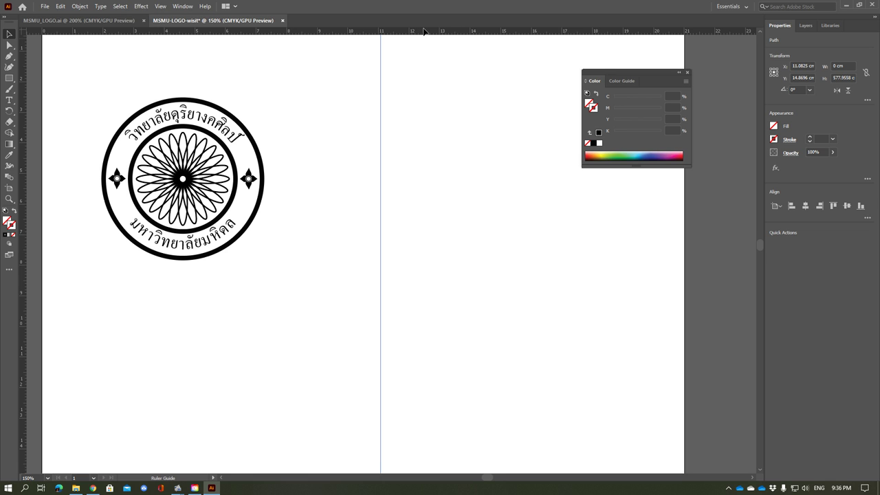
mouse_move(422, 32)
mouse_down()
mouse_move(447, 202)
mouse_move(433, 423)
mouse_up()
scroll(507, 388, down, 1)
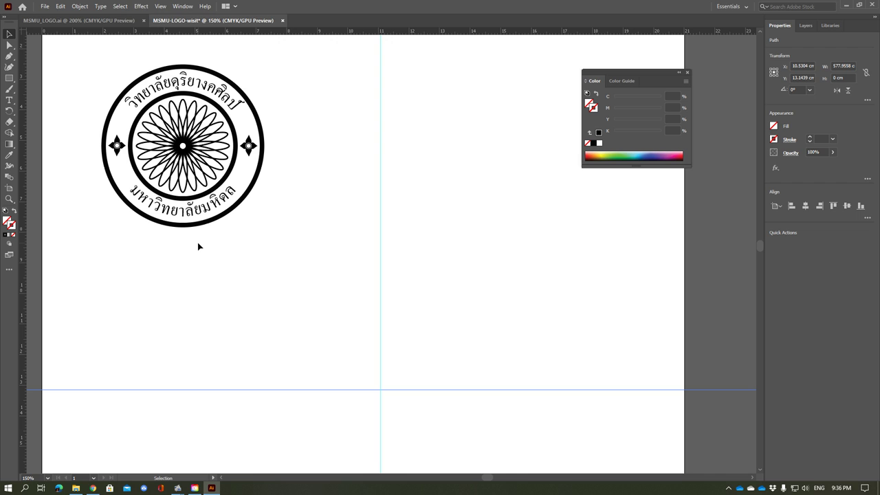
Slide the start of the top arched text slightly along its circle
click(185, 304)
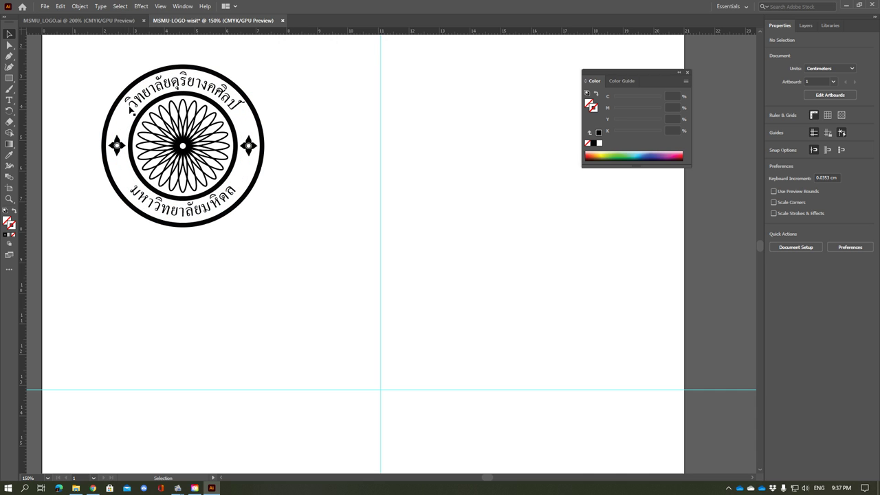
drag(122, 109, 132, 105)
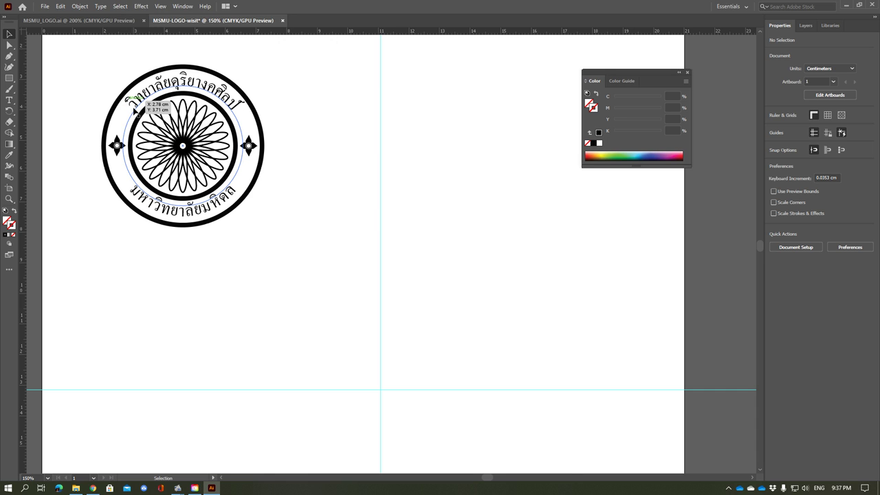
drag(132, 105, 130, 106)
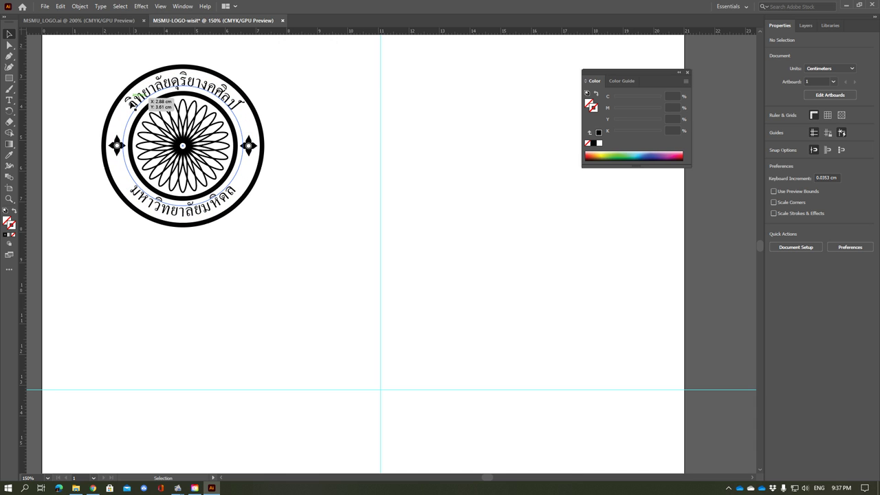
Draw a 5 × 5 cm circle below the seal with a black outline
click(10, 78)
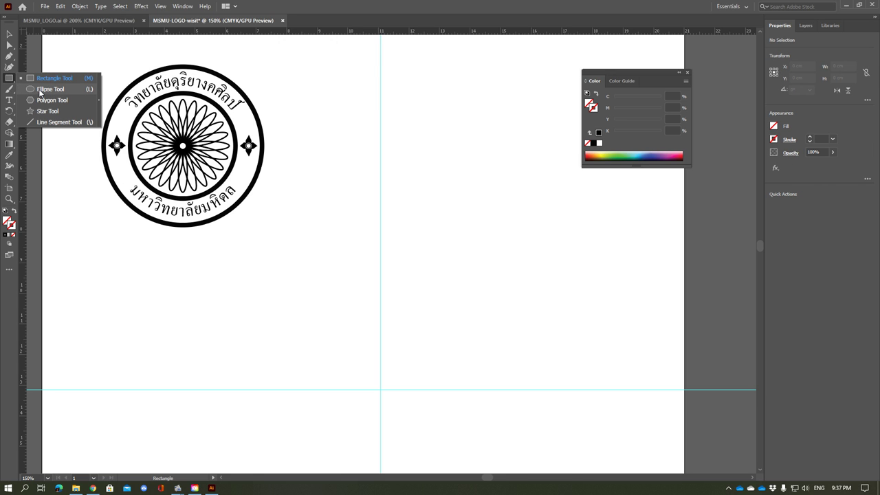
click(39, 92)
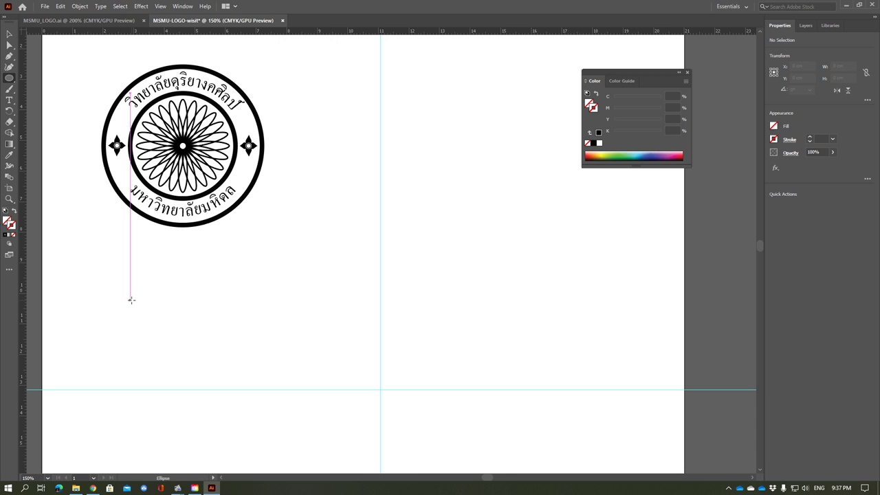
drag(131, 300, 283, 431)
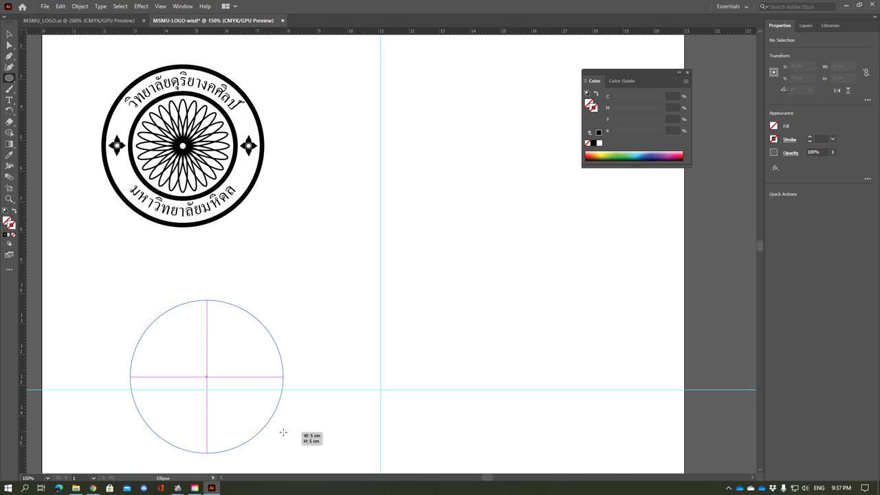
drag(283, 432, 283, 431)
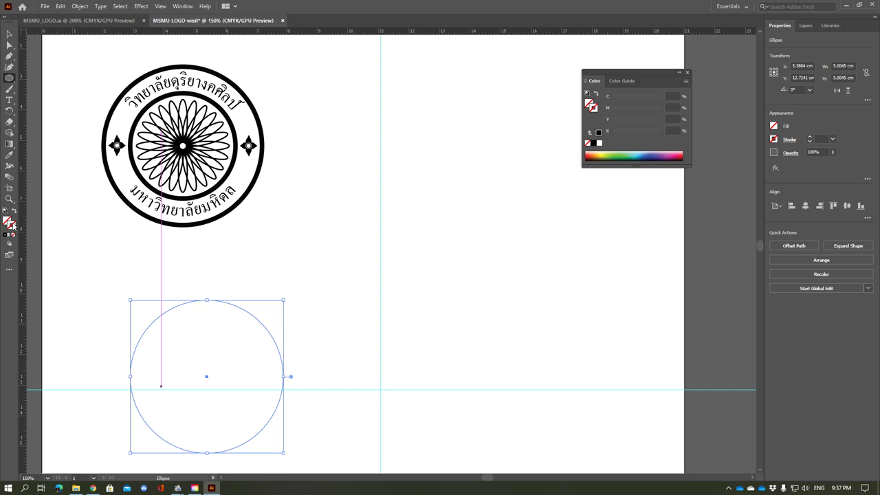
click(5, 236)
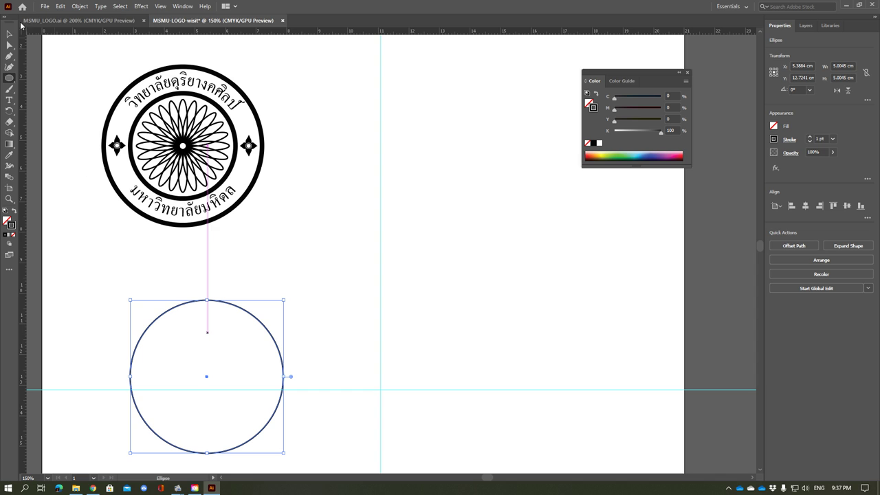
Duplicate the circle to the right and repeat the move-copy with Ctrl+D
click(9, 35)
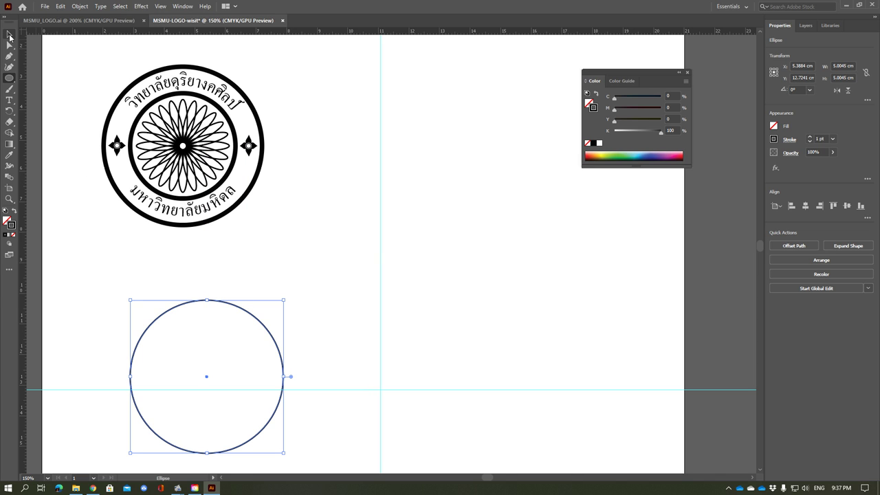
click(9, 35)
scroll(444, 349, down, 2)
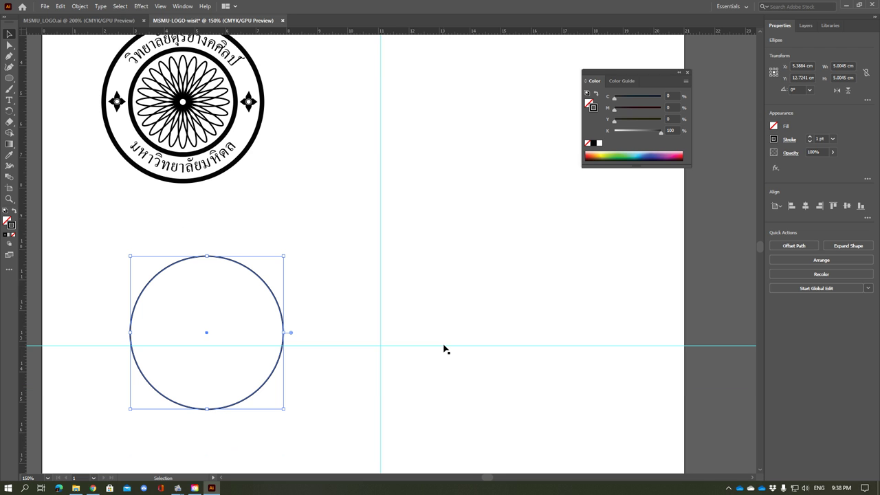
scroll(442, 342, down, 1)
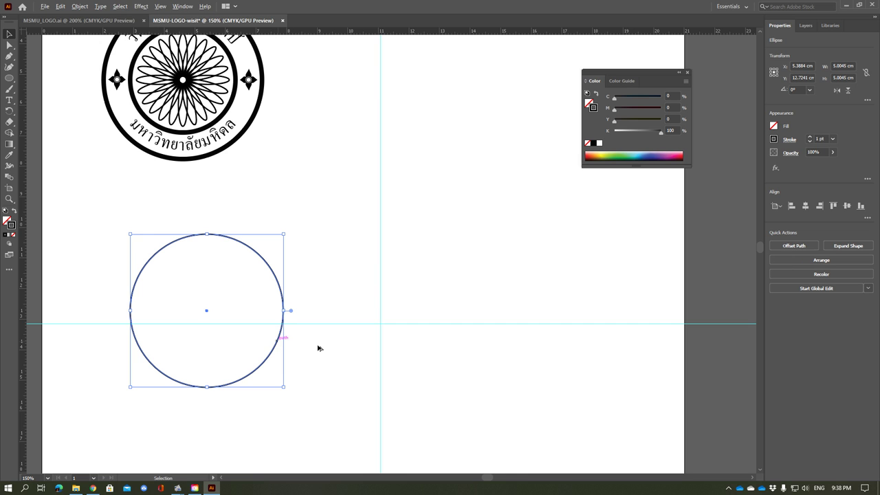
alt+drag(278, 344, 362, 355)
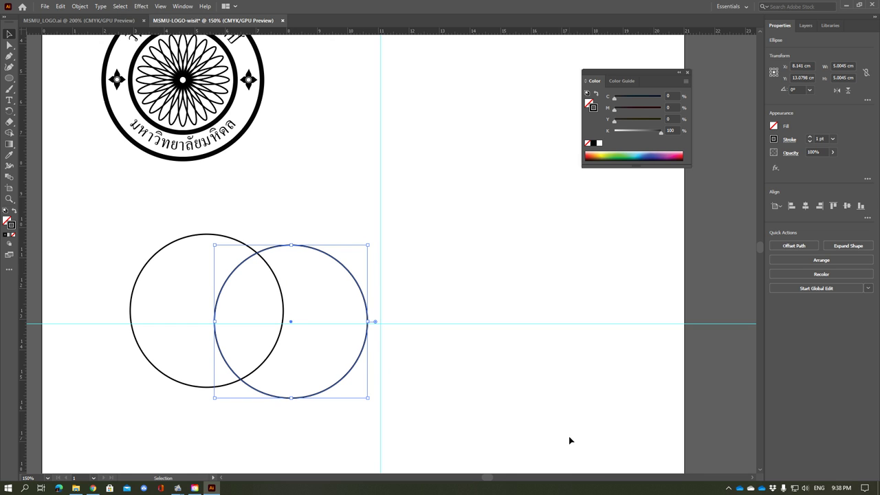
key(a)
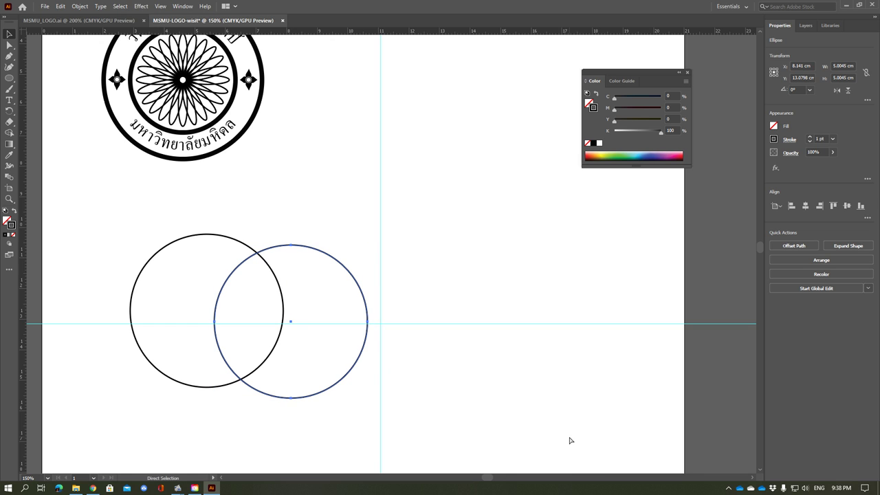
key(ctrl+d)
key(ctrl+d)
key(v)
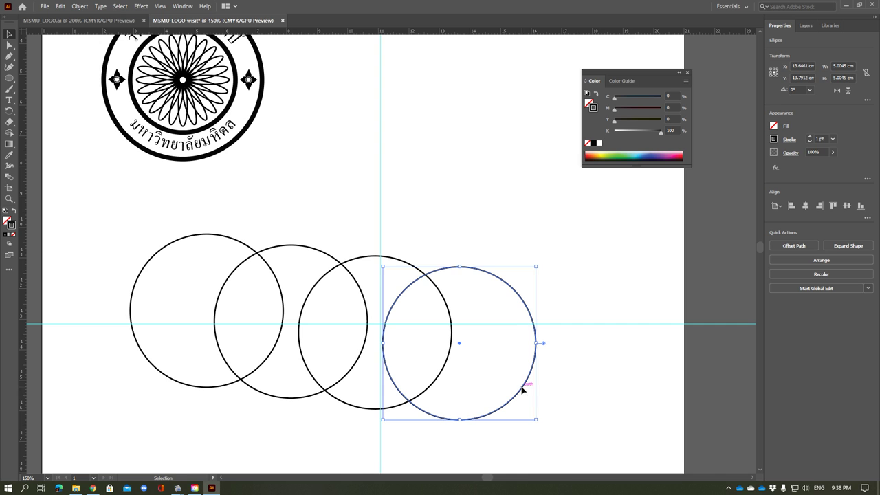
Spread the circles around the page, centring one on the guides' intersection
mouse_move(527, 396)
mouse_down()
mouse_move(525, 273)
mouse_move(549, 126)
mouse_up()
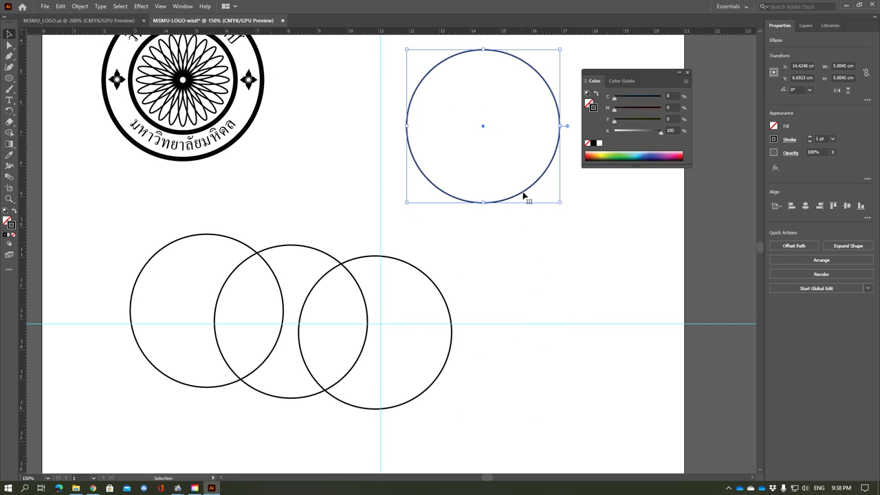
drag(526, 196, 667, 312)
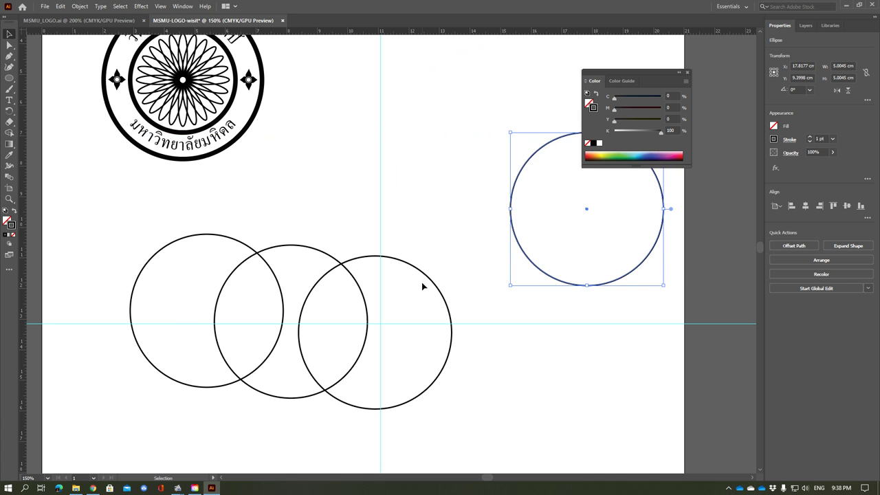
drag(421, 273, 411, 65)
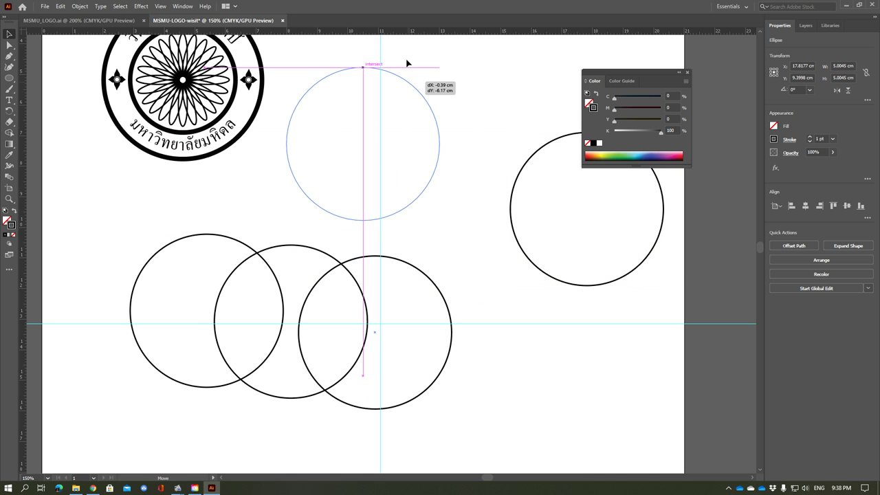
mouse_move(178, 246)
mouse_down()
mouse_move(87, 182)
mouse_move(68, 150)
mouse_up()
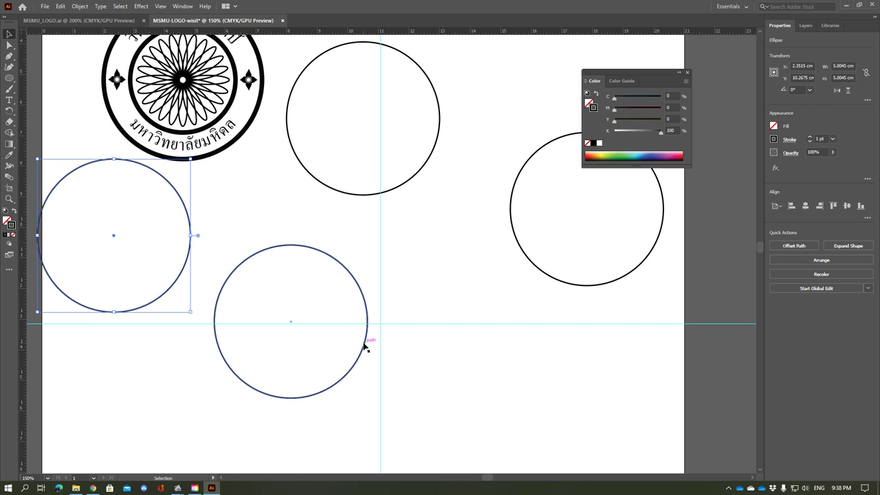
drag(365, 345, 672, 444)
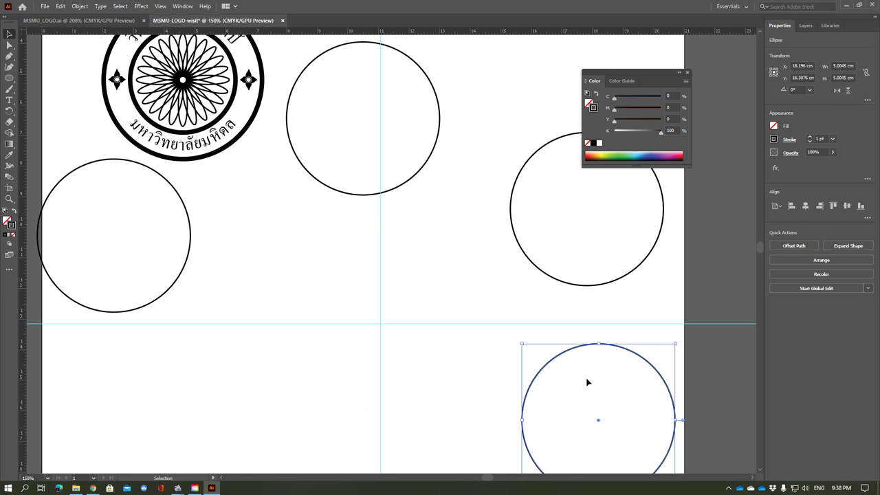
mouse_move(554, 361)
mouse_down()
mouse_move(473, 336)
mouse_move(382, 326)
mouse_up()
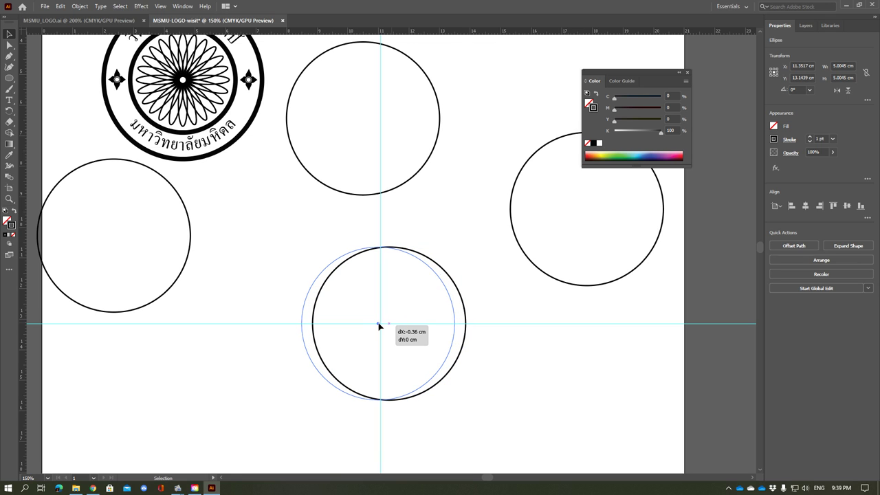
drag(382, 326, 401, 327)
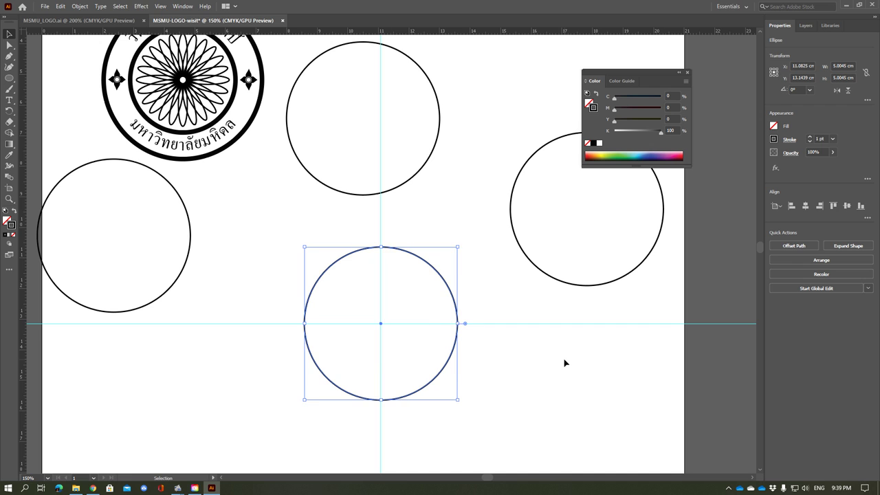
key(a)
key(ctrl+equal)
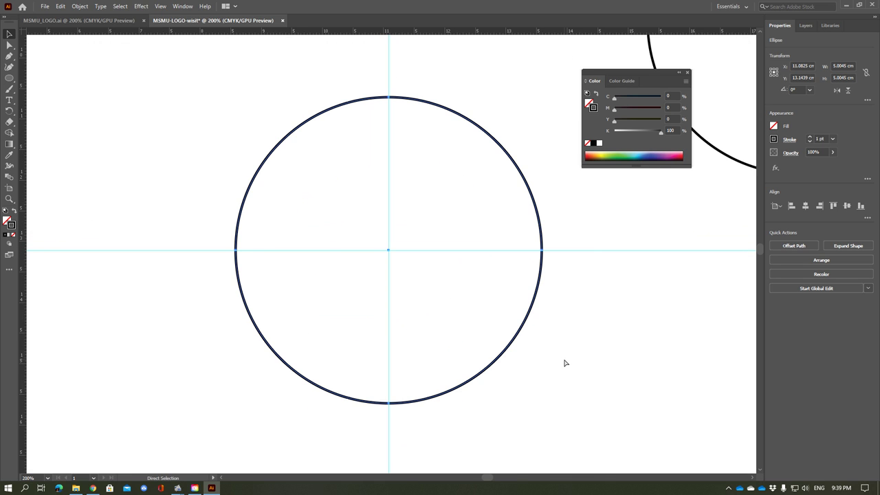
key(ctrl+equal)
key(ctrl+equal)
key(ctrl+equal)
key(ctrl+equal)
key(ctrl+equal)
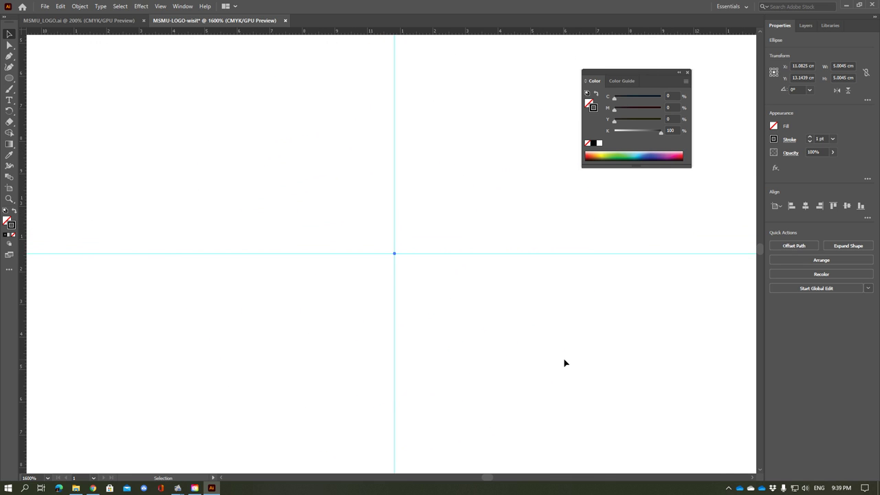
key(ctrl+minus)
key(ctrl+minus)
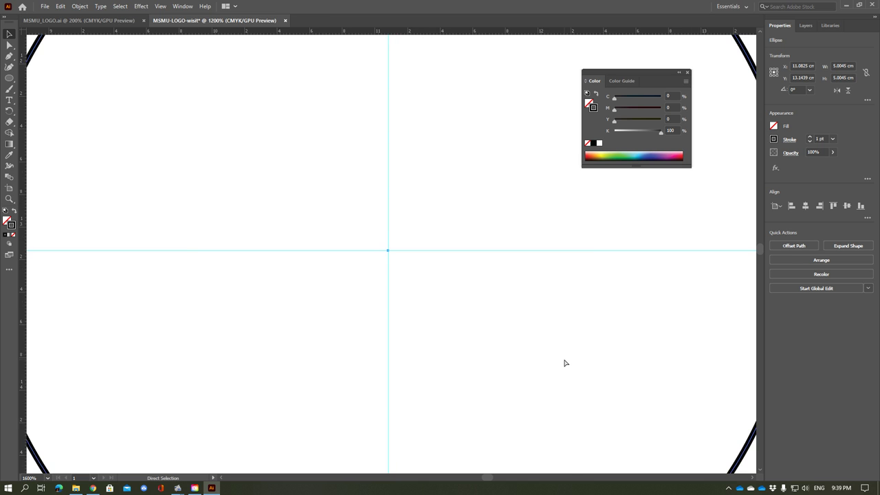
key(ctrl+minus)
key(ctrl+minus)
key(ctrl+minus)
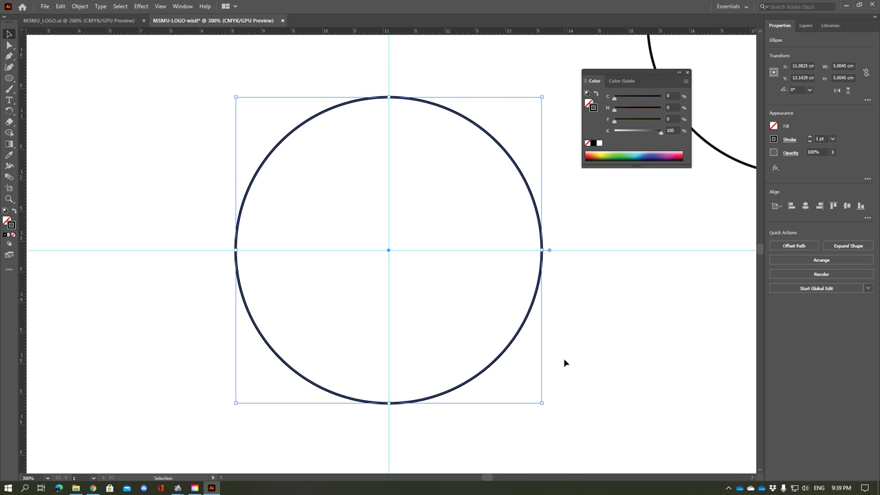
click(160, 6)
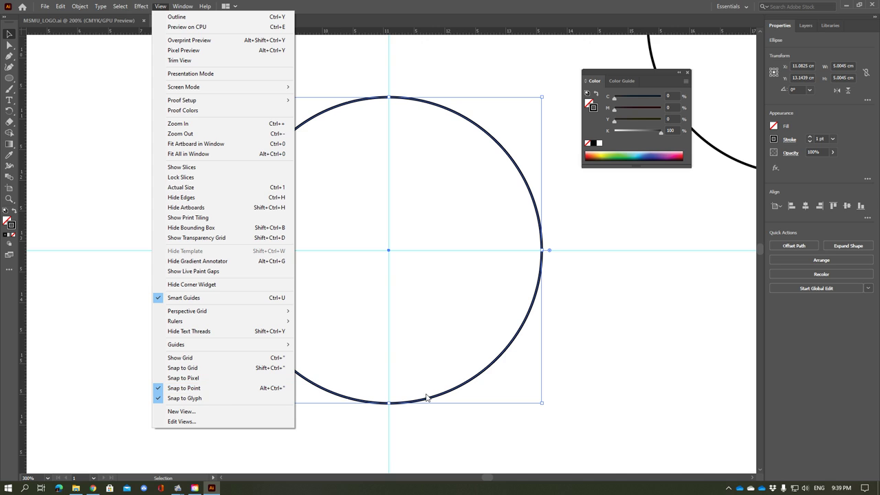
click(387, 5)
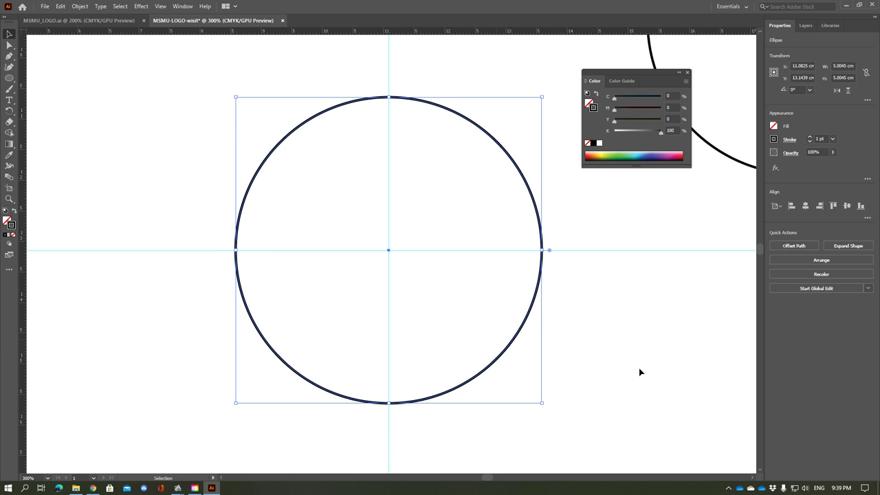
scroll(639, 372, up, 1)
scroll(638, 372, down, 1)
scroll(639, 367, down, 1)
scroll(639, 368, up, 1)
scroll(636, 368, up, 1)
scroll(637, 368, up, 1)
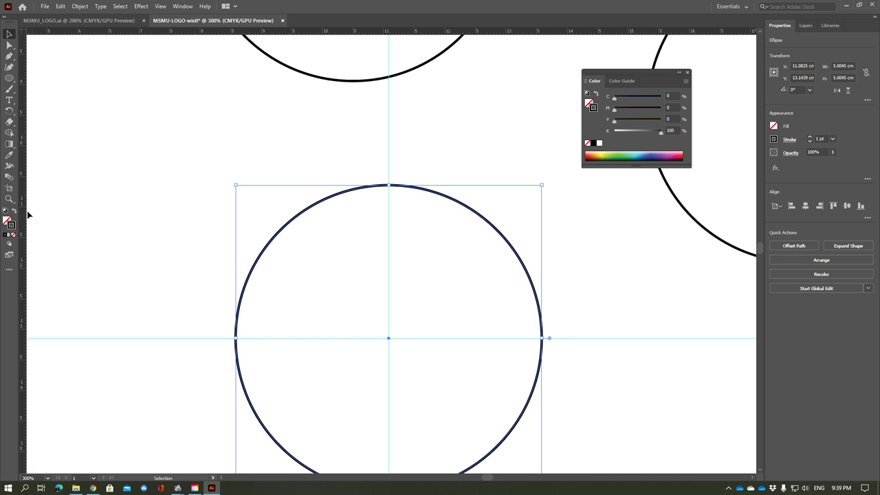
scroll(144, 245, up, 1)
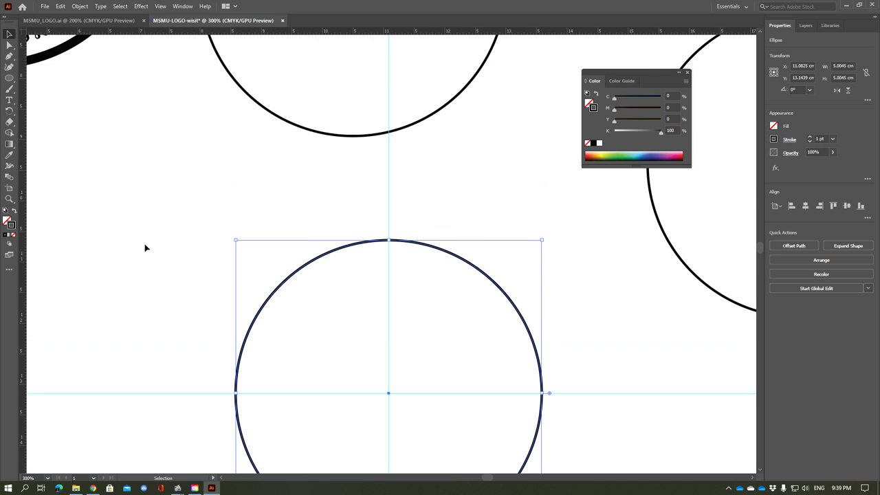
scroll(155, 289, up, 4)
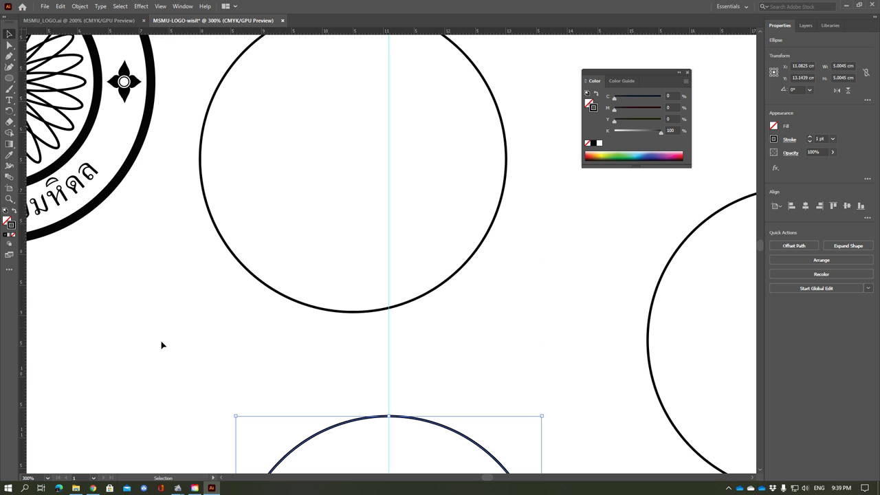
key(space)
mouse_move(138, 353)
mouse_down()
mouse_move(417, 377)
mouse_move(323, 387)
mouse_move(302, 400)
mouse_move(383, 474)
mouse_move(340, 464)
mouse_move(395, 473)
mouse_move(393, 490)
mouse_up()
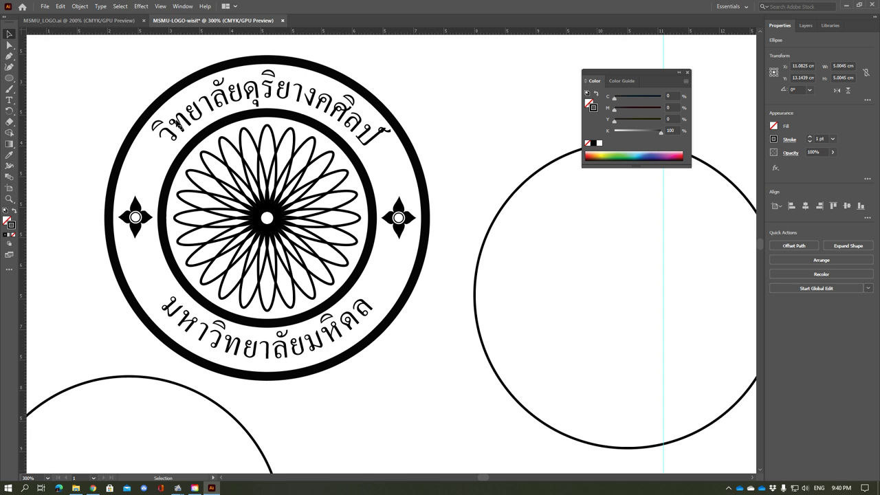
click(340, 342)
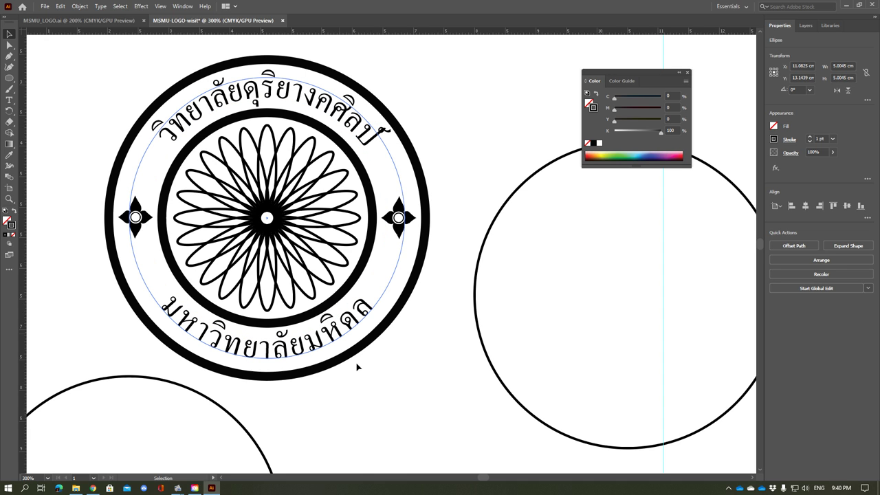
click(375, 135)
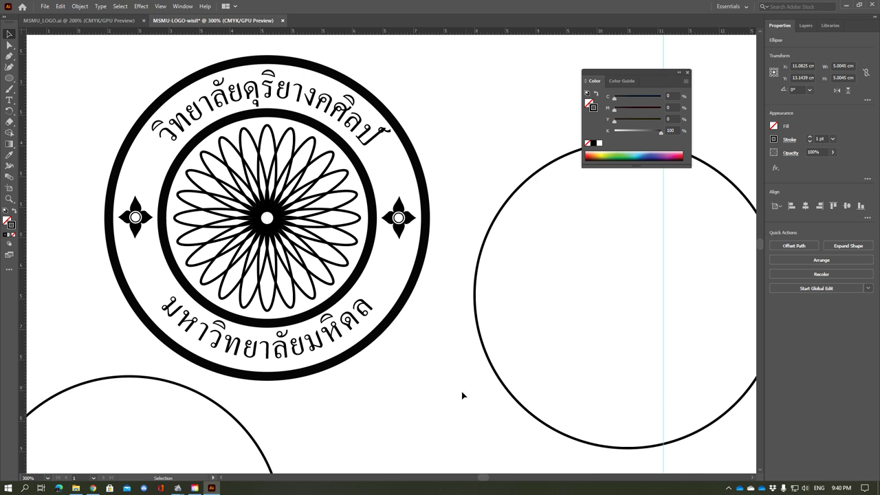
key(space)
drag(452, 422, 379, 157)
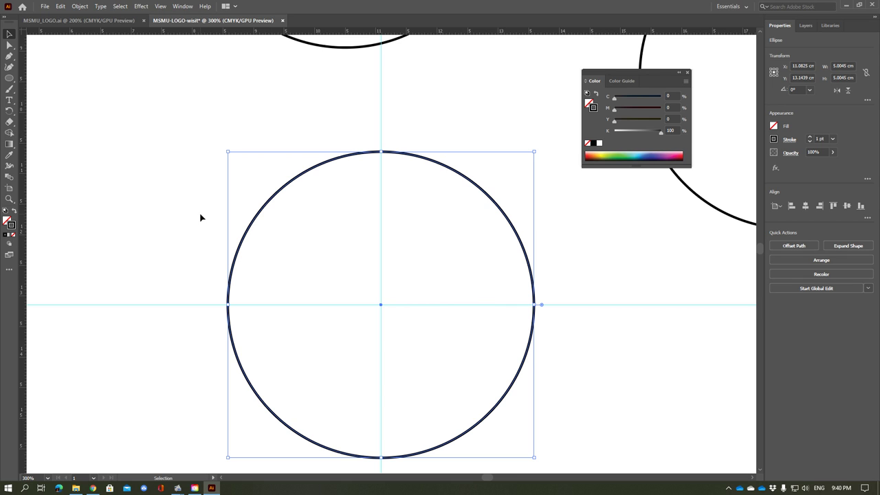
Type 'ดรยาลัยดุริยางคศิลป์' along the circle's edge with the Type on a Path tool
drag(9, 104, 61, 114)
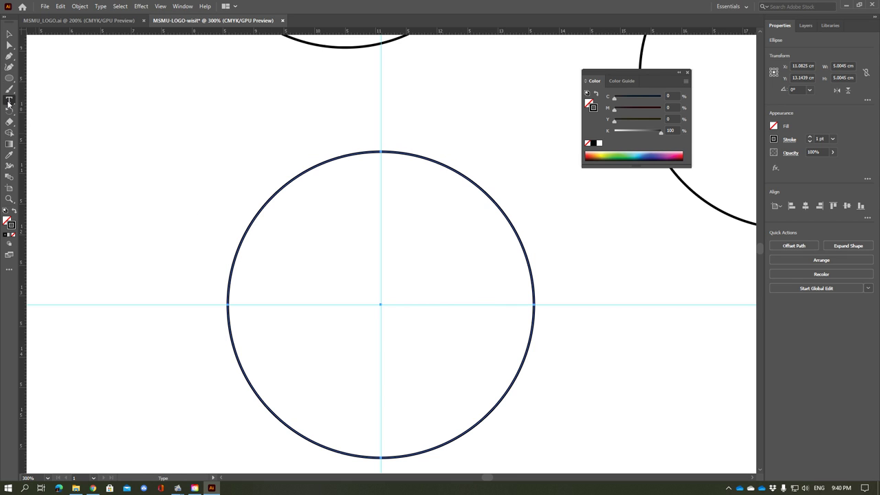
click(61, 112)
click(228, 282)
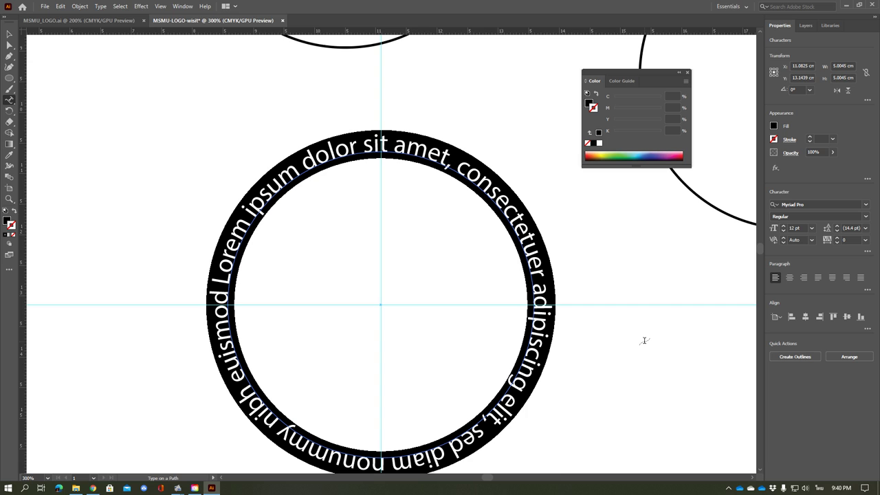
text(ด)
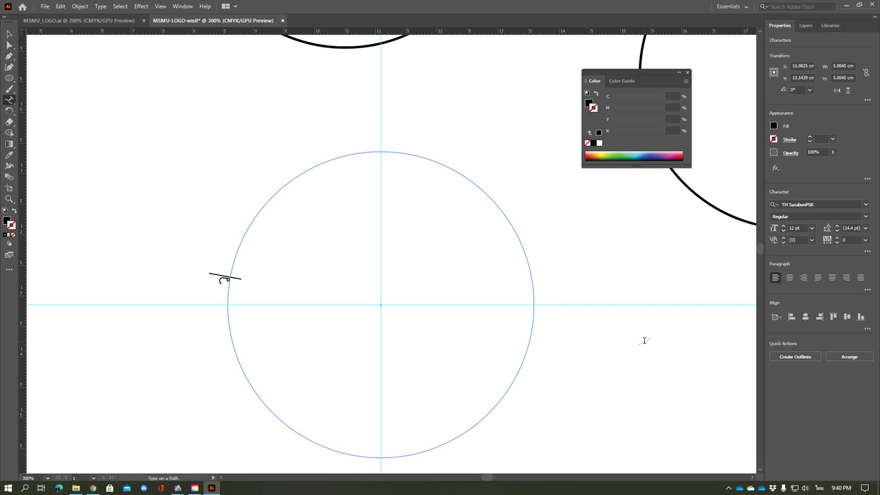
text(ร)
text(ยาลั)
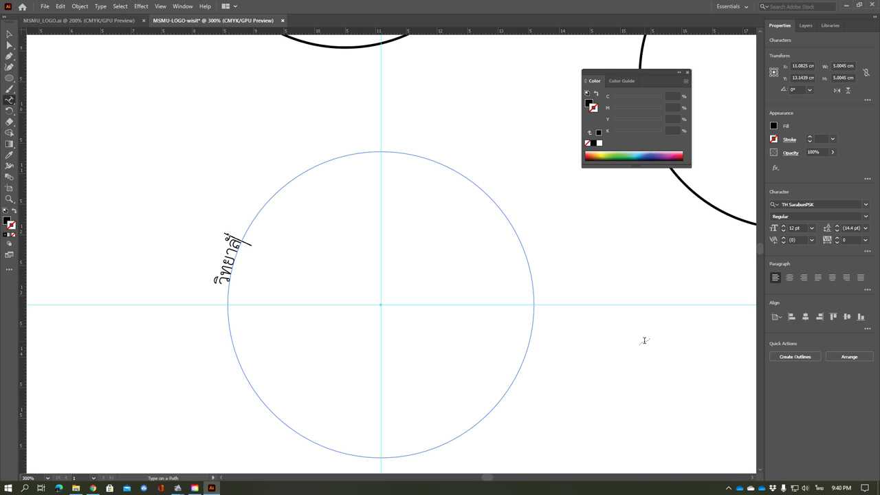
text(ยดุร)
text(ิยางค)
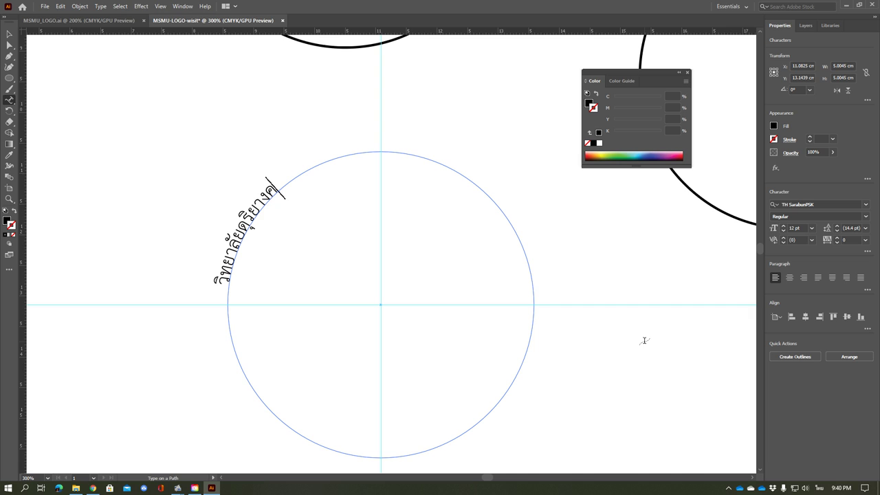
text(ศิลป)
text(์)
Dismiss the text-on-path error messages that appear
click(276, 186)
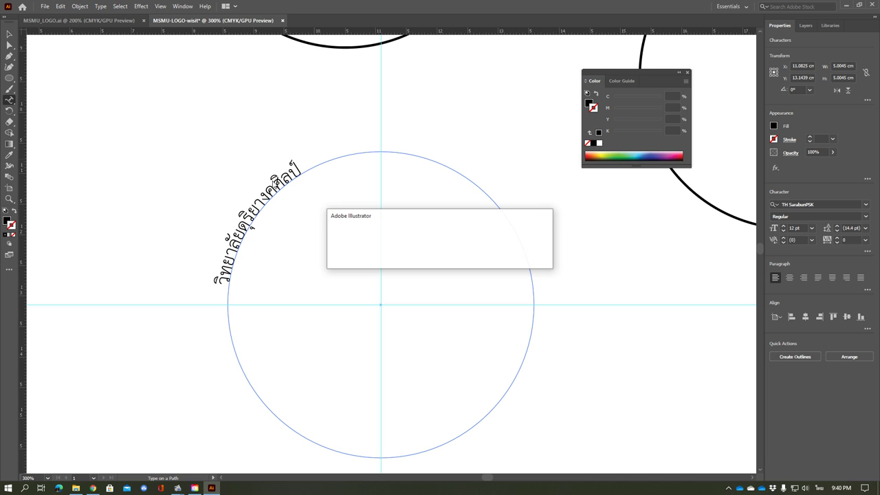
click(539, 258)
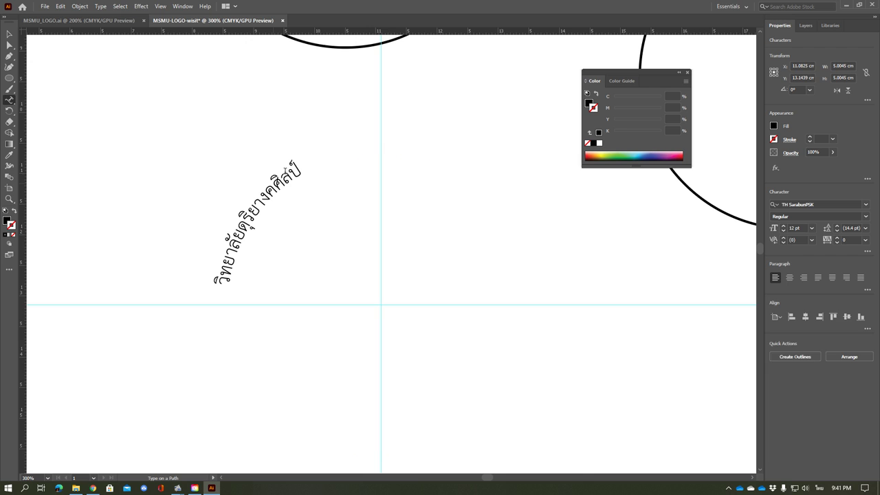
double_click(302, 167)
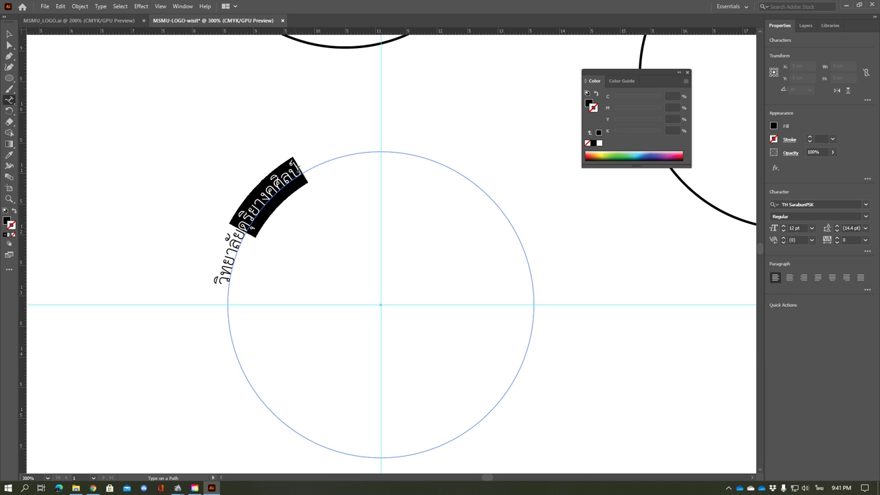
click(304, 165)
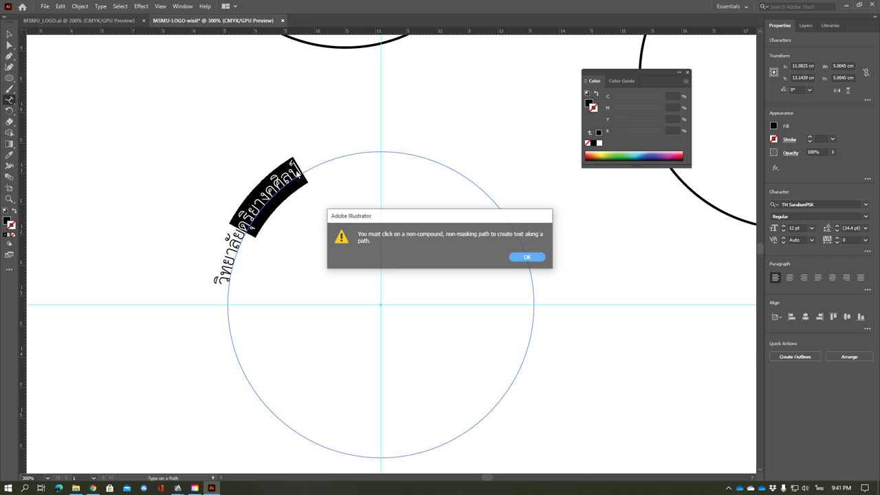
click(539, 260)
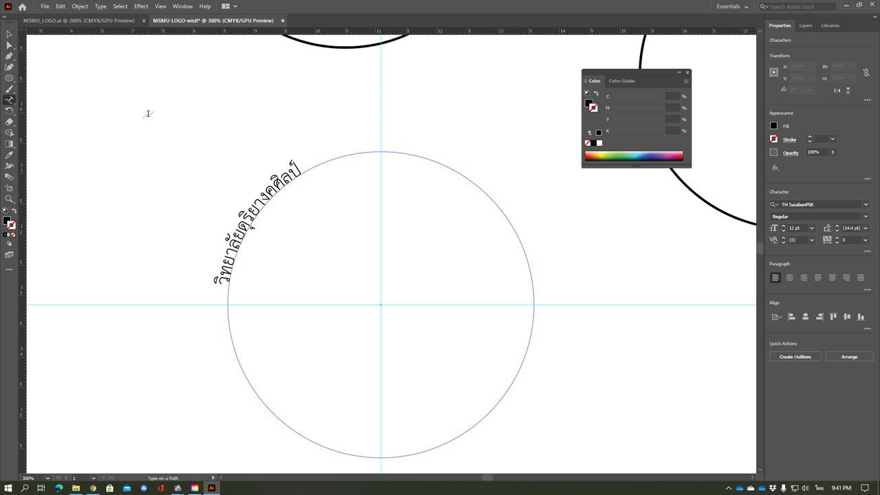
Select all characters of the curved Thai college name with Shift+Left
click(302, 168)
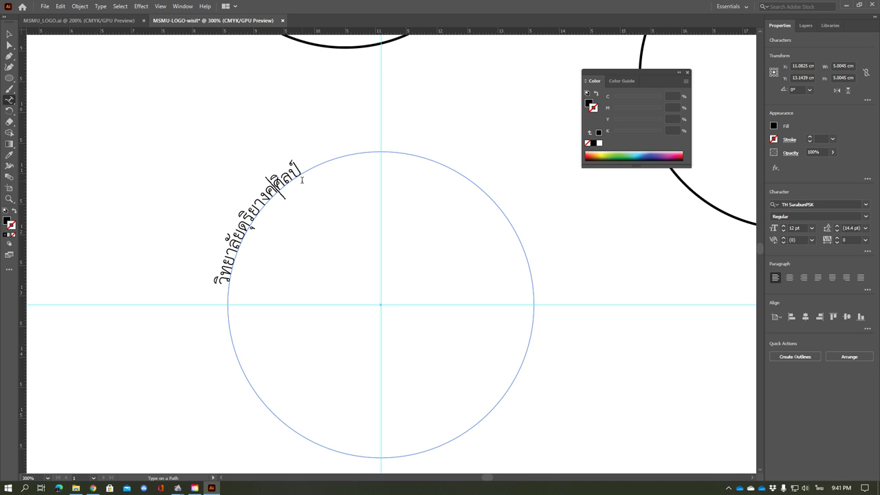
key(Right)
key(Left)
key(Left)
key(Left)
key(Left)
key(Left)
key(Left)
key(Left)
key(Left)
key(Right)
key(Right)
key(Right)
key(Right)
key(Right)
key(Right)
key(Right)
key(shift+Left)
key(shift+Left)
key(shift+Left)
key(shift+Left)
key(shift+Left)
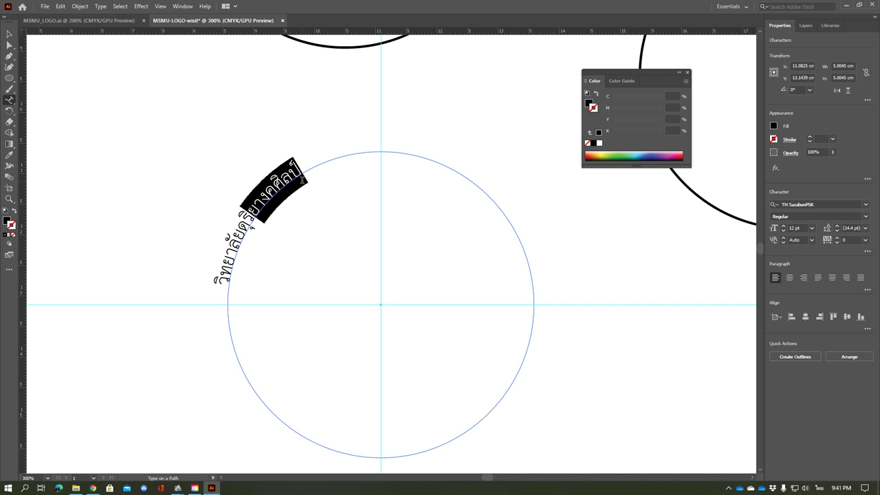
key(shift+Left)
key(shift+Left)
key(shift+Left)
key(shift+Left)
key(shift+Left)
key(shift+Left)
key(shift+Left)
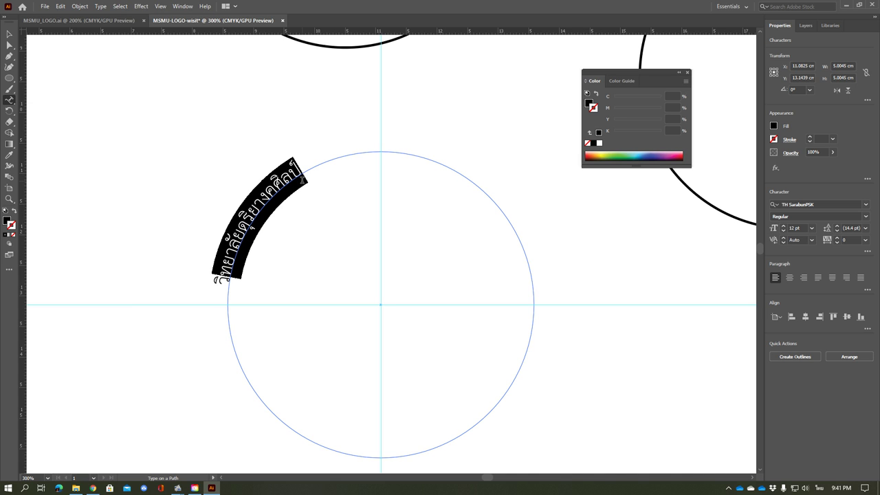
key(shift+Left)
Switch the curved Thai college name from TH SarabunPSK to Angsana New Regular
click(867, 205)
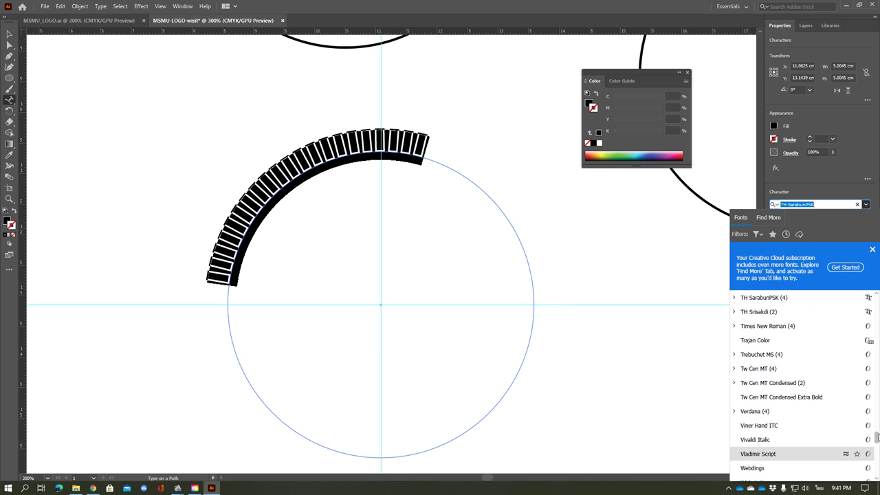
scroll(798, 454, down, 1)
scroll(798, 454, down, 2)
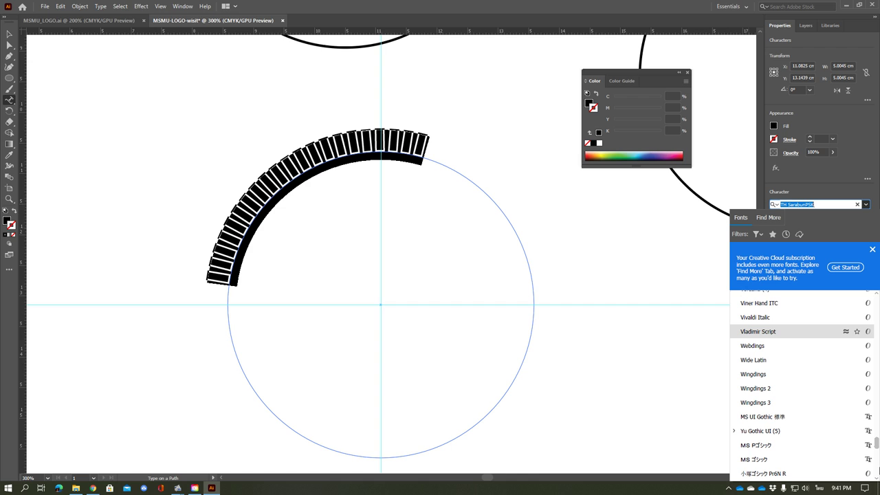
click(878, 458)
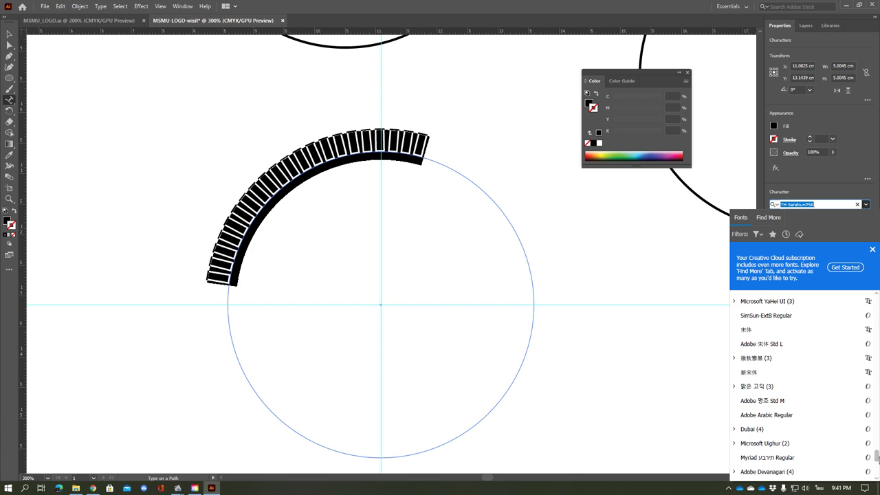
click(878, 466)
scroll(801, 385, down, 3)
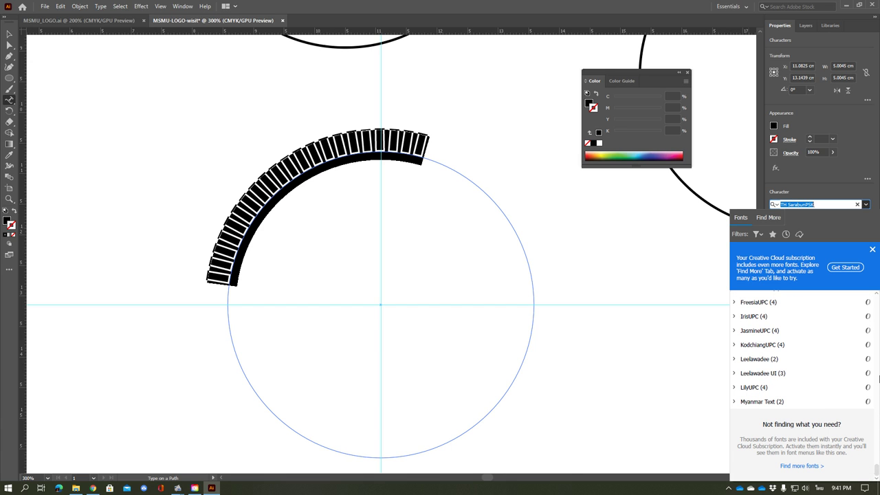
scroll(781, 371, up, 3)
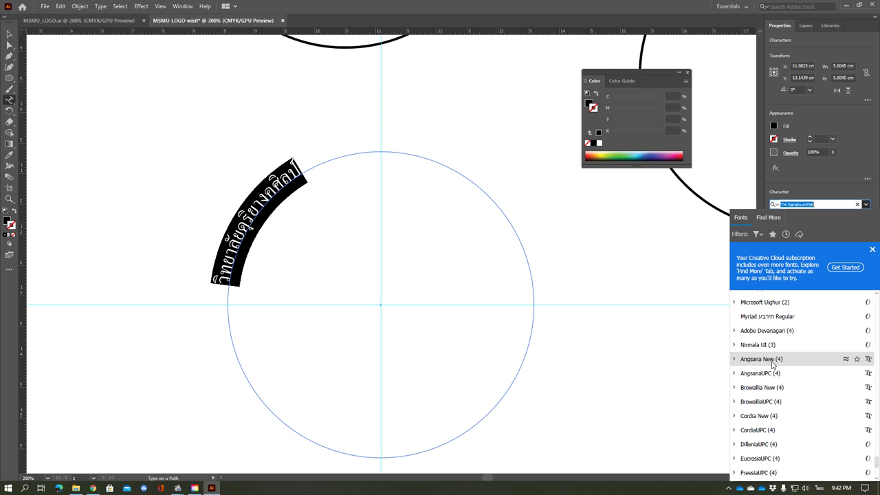
click(773, 365)
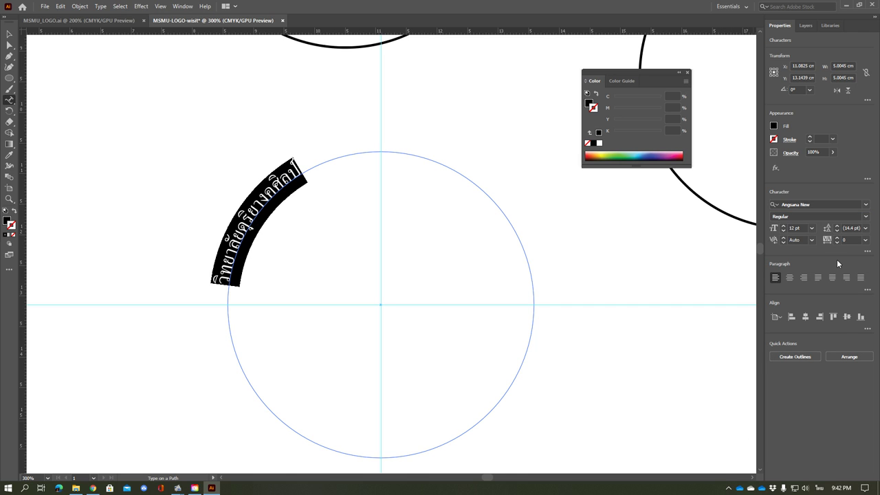
click(812, 228)
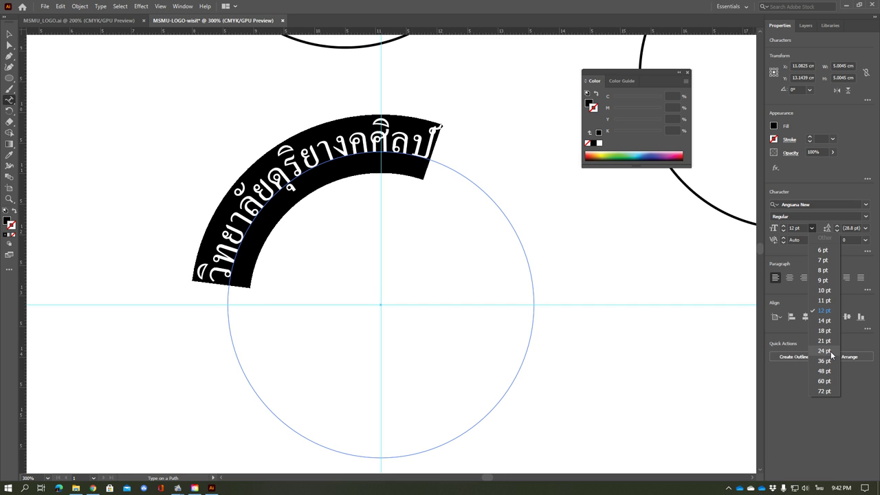
Set the curved Thai name to 24 pt and return to the Selection tool
click(831, 352)
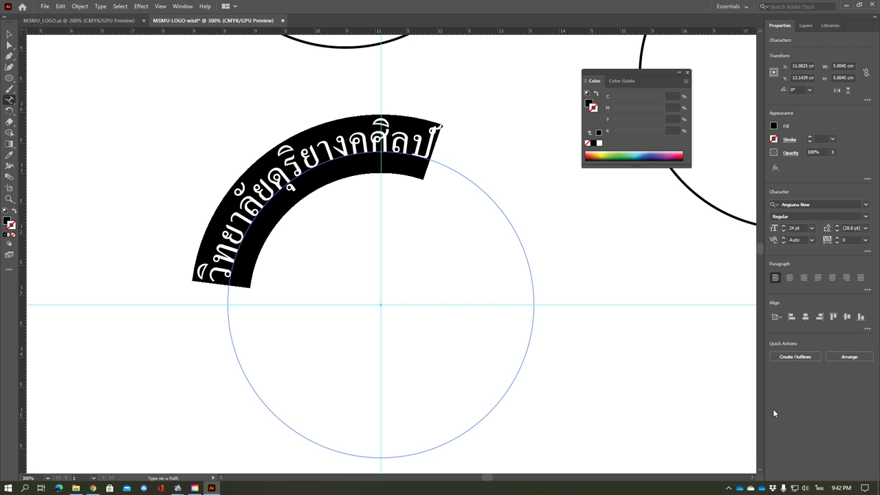
click(10, 37)
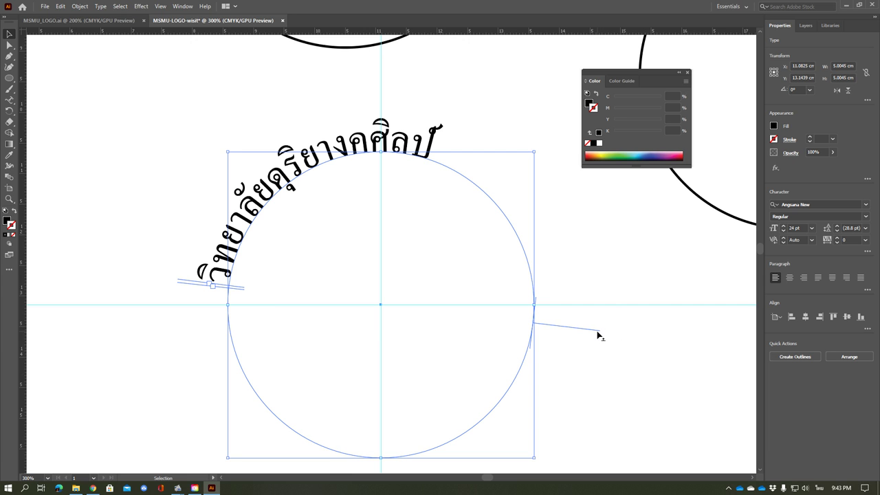
Drag the path text's start bracket around the circle toward the right
mouse_move(598, 335)
mouse_down()
mouse_move(588, 440)
mouse_move(566, 478)
mouse_move(290, 342)
mouse_move(552, 238)
mouse_up()
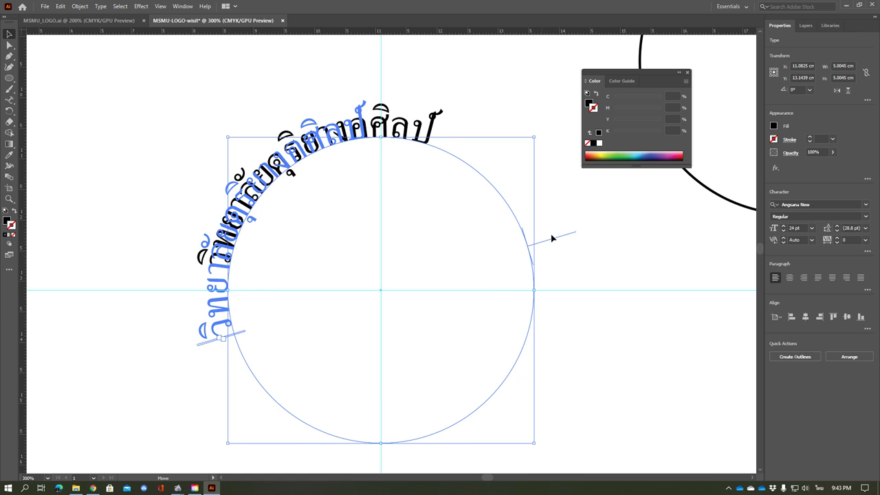
mouse_move(552, 238)
mouse_down()
mouse_move(621, 371)
mouse_move(617, 472)
mouse_move(642, 448)
mouse_move(674, 371)
mouse_move(587, 251)
mouse_move(606, 196)
mouse_move(649, 401)
mouse_move(662, 337)
mouse_move(643, 219)
mouse_move(621, 183)
mouse_move(564, 132)
mouse_move(365, 100)
mouse_move(279, 122)
mouse_move(262, 149)
mouse_up()
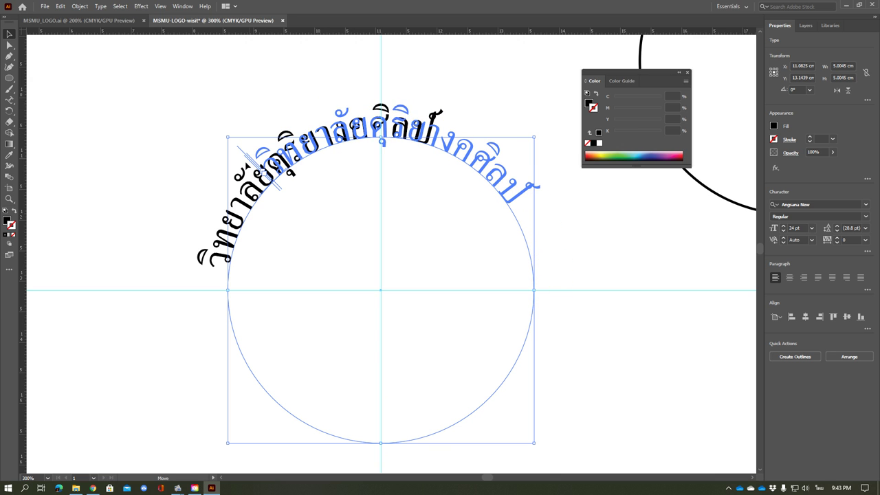
Slide the Thai name along the circle to span its top, undoing an accidental rotation
drag(253, 159, 512, 393)
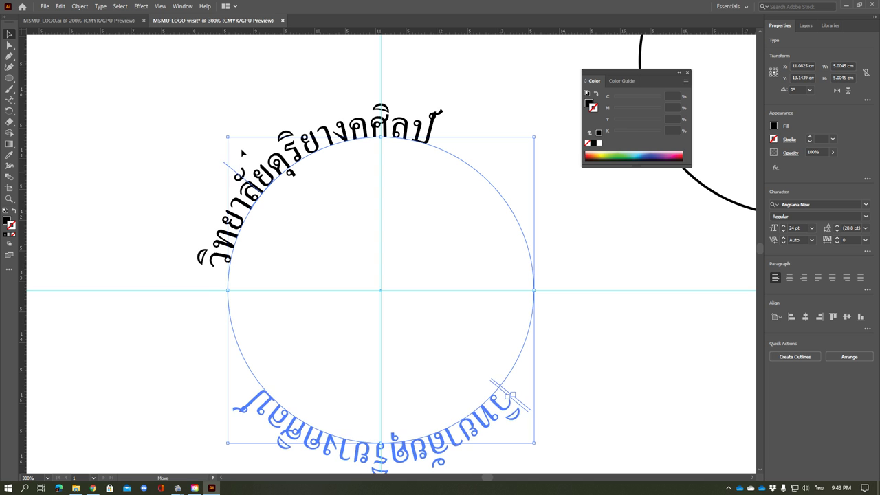
mouse_move(238, 176)
mouse_down()
mouse_move(485, 168)
mouse_move(602, 356)
mouse_move(583, 428)
mouse_up()
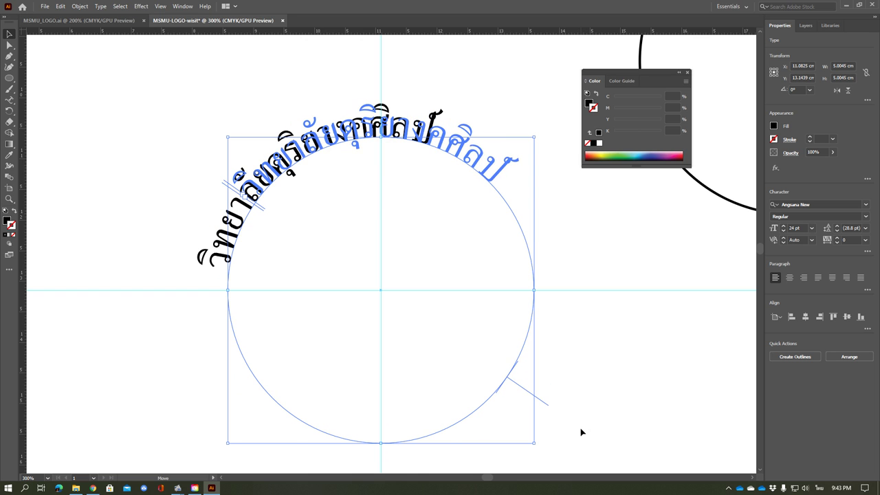
mouse_move(590, 271)
mouse_down()
mouse_move(414, 161)
mouse_move(614, 255)
mouse_move(589, 375)
mouse_move(570, 411)
mouse_move(665, 365)
mouse_up()
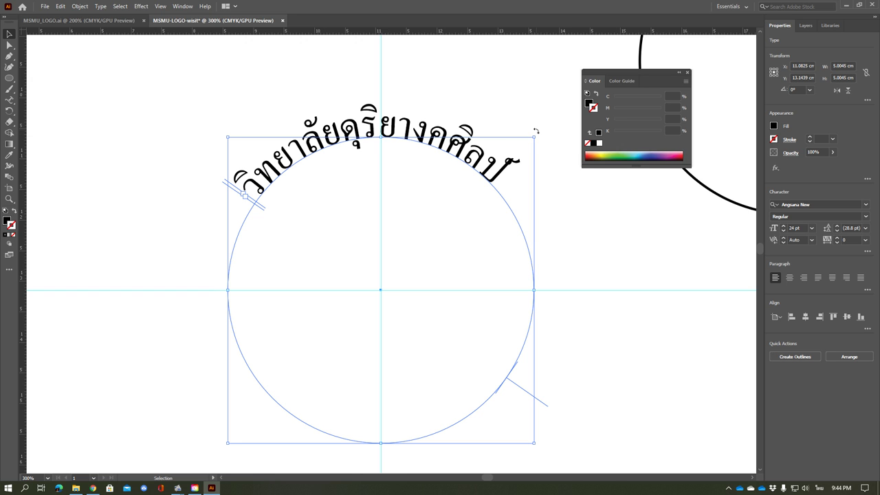
drag(535, 134, 589, 204)
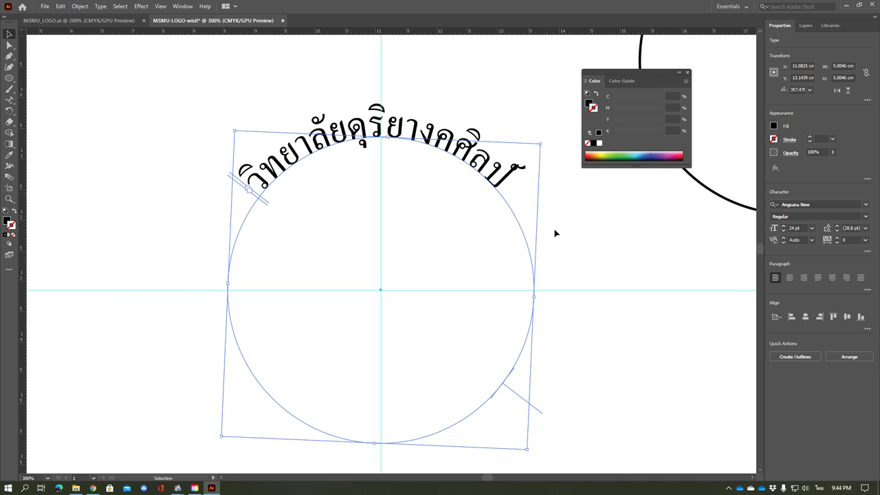
key(ctrl+z)
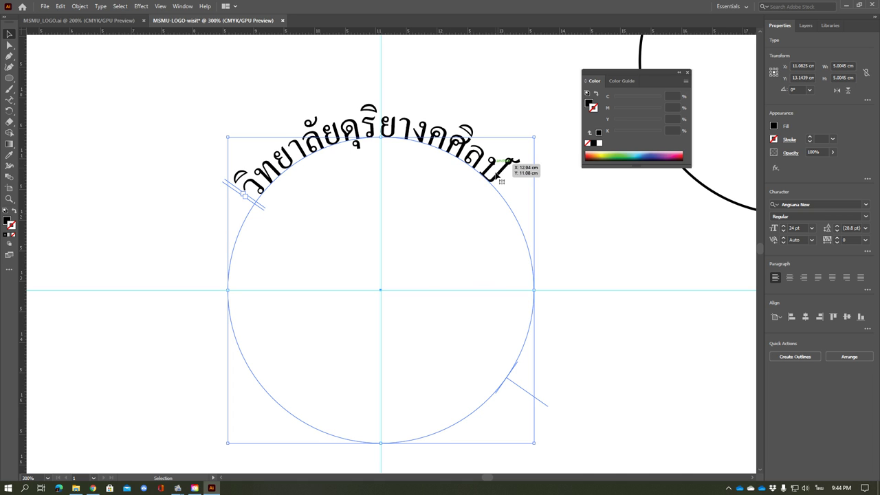
Select all characters of the arched Thai name and set them to 36 pt
double_click(501, 176)
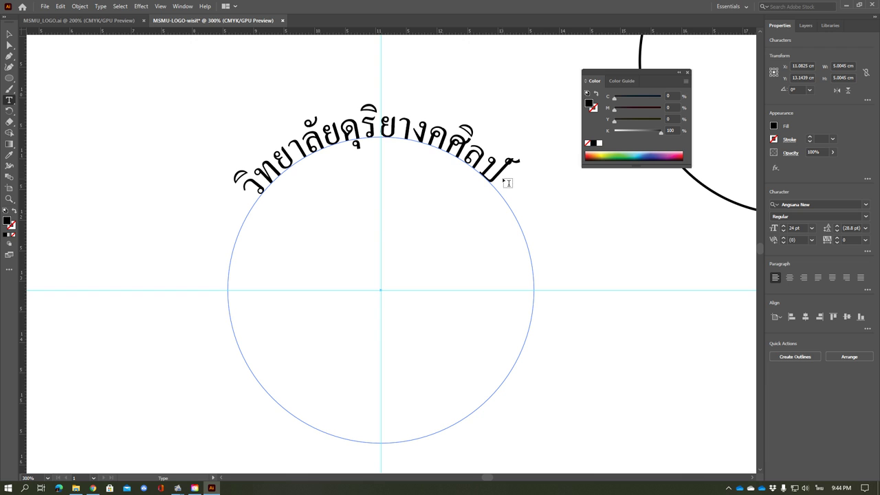
drag(501, 176, 241, 185)
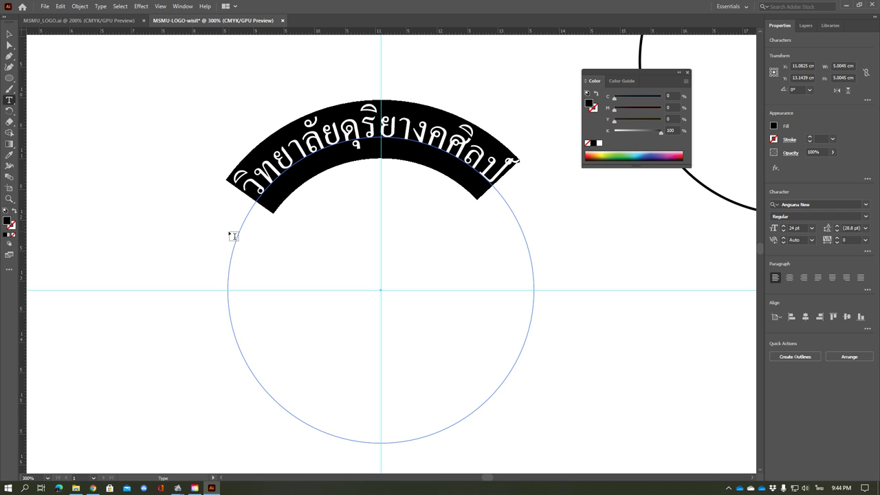
click(812, 228)
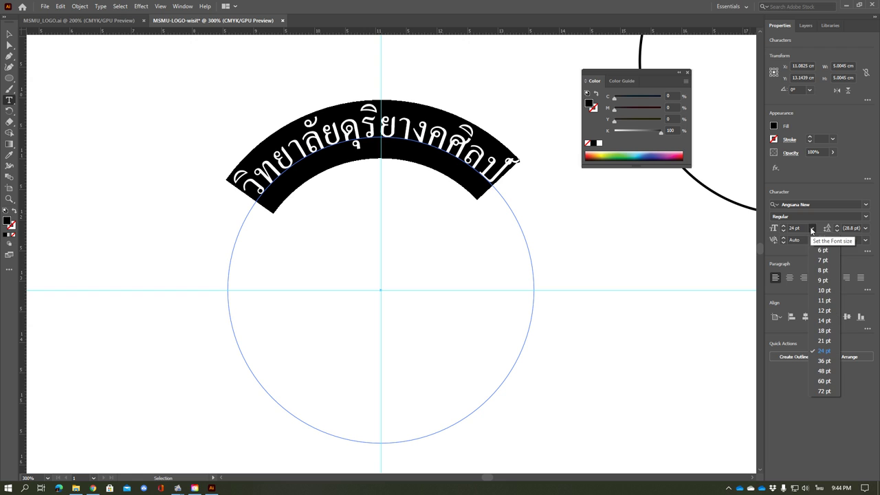
click(824, 361)
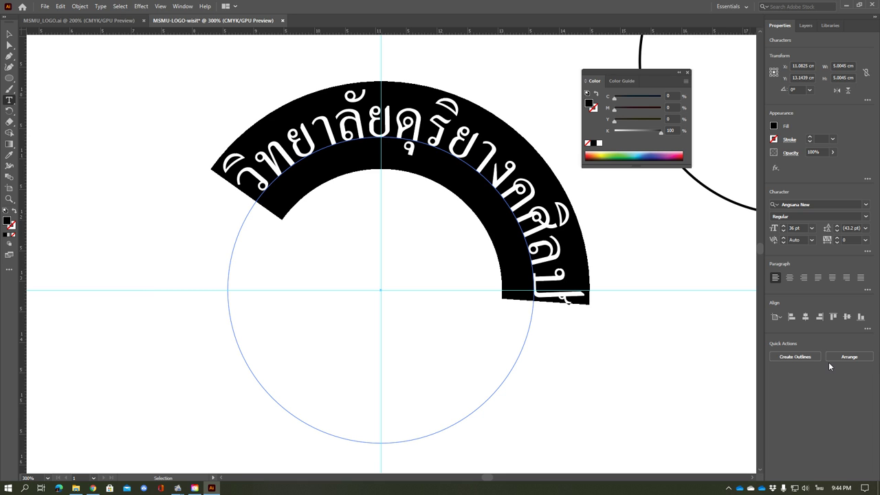
click(9, 34)
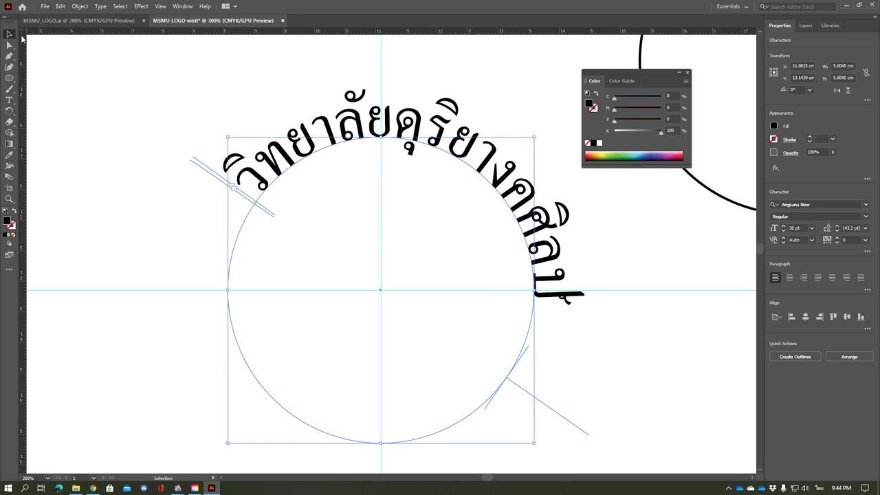
click(591, 443)
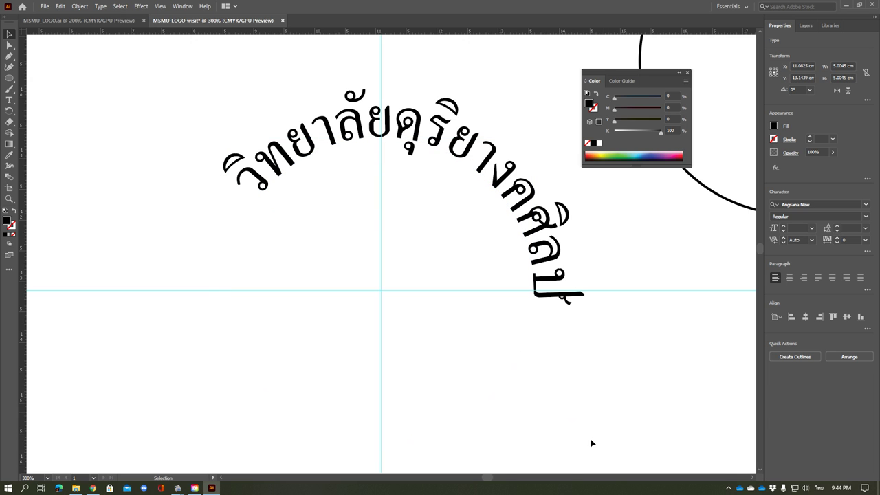
Slide the 36 pt Thai name along its circle until it arches evenly over the top
click(560, 299)
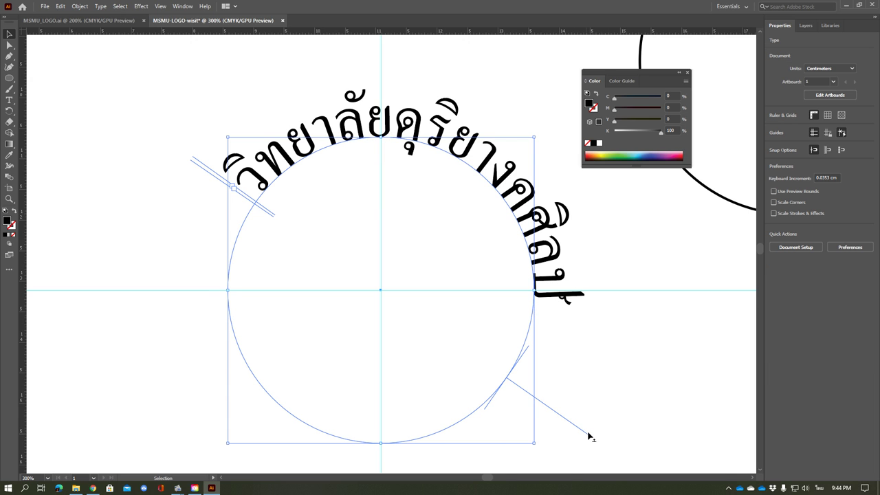
drag(588, 435, 615, 398)
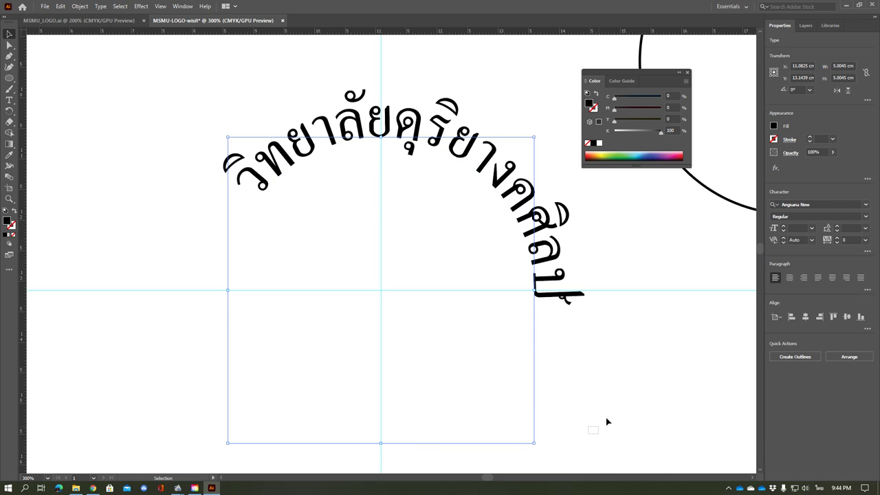
click(586, 435)
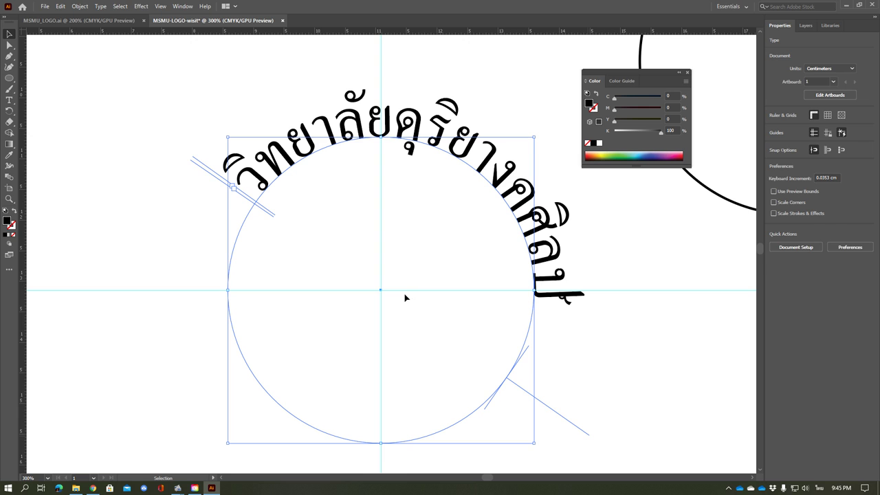
mouse_move(194, 160)
mouse_down()
mouse_move(165, 154)
mouse_move(182, 187)
mouse_up()
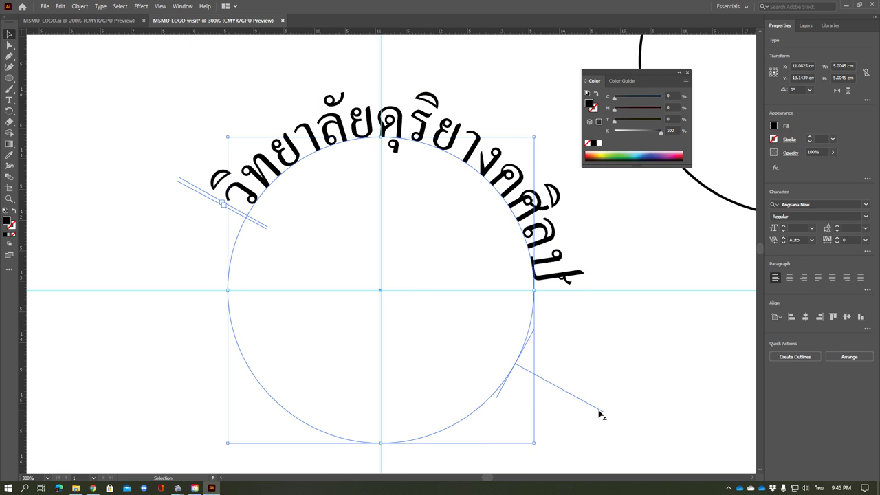
mouse_move(601, 412)
mouse_down()
mouse_move(616, 387)
mouse_move(429, 421)
mouse_move(208, 240)
mouse_up()
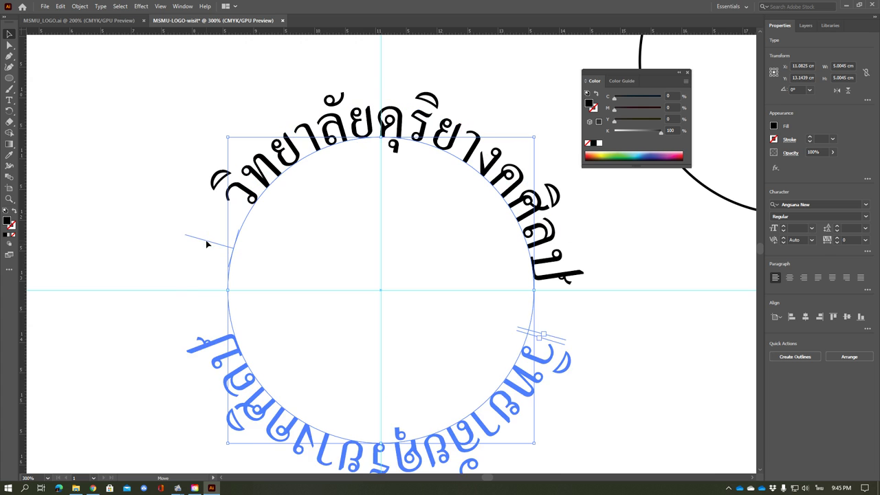
mouse_move(208, 240)
mouse_down()
mouse_move(190, 333)
mouse_move(656, 350)
mouse_up()
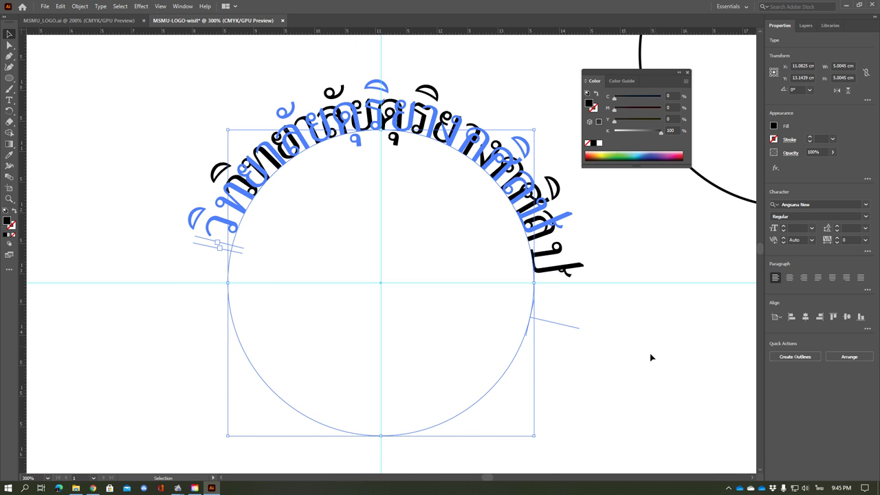
drag(656, 351, 654, 358)
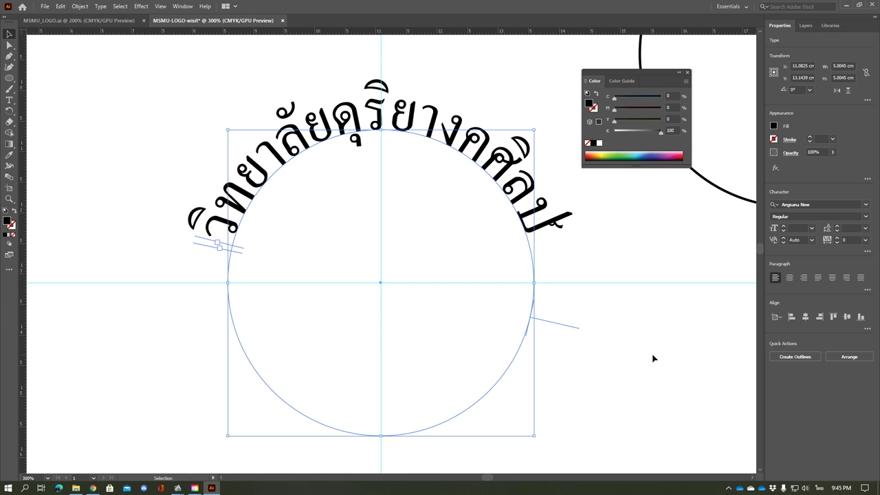
click(654, 359)
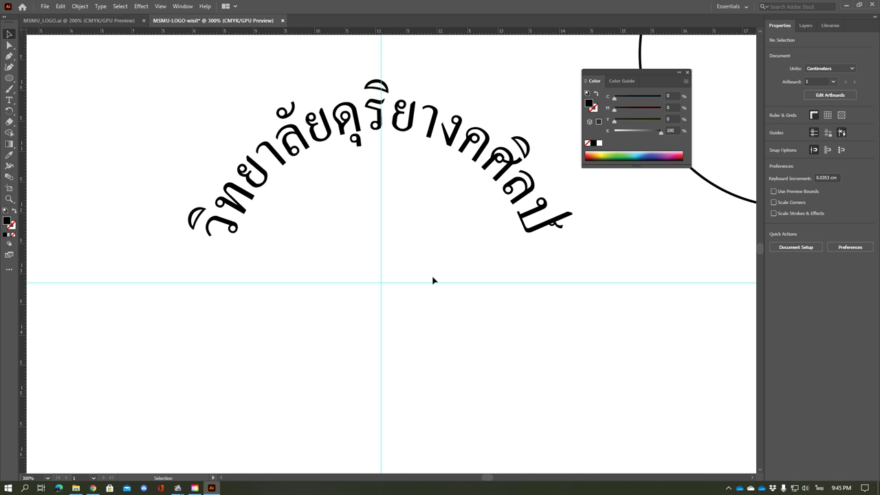
Select all the path text with the Type tool and apply 36 pt Angsana New
click(326, 136)
key(t)
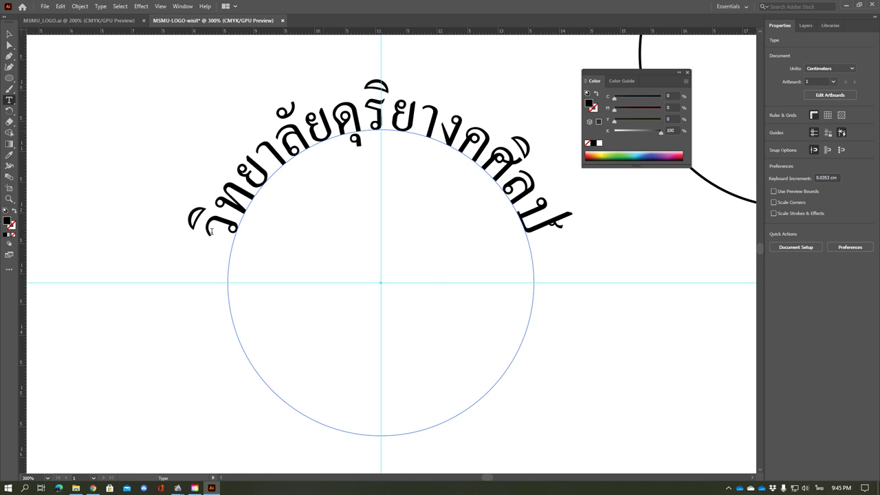
drag(223, 218, 532, 259)
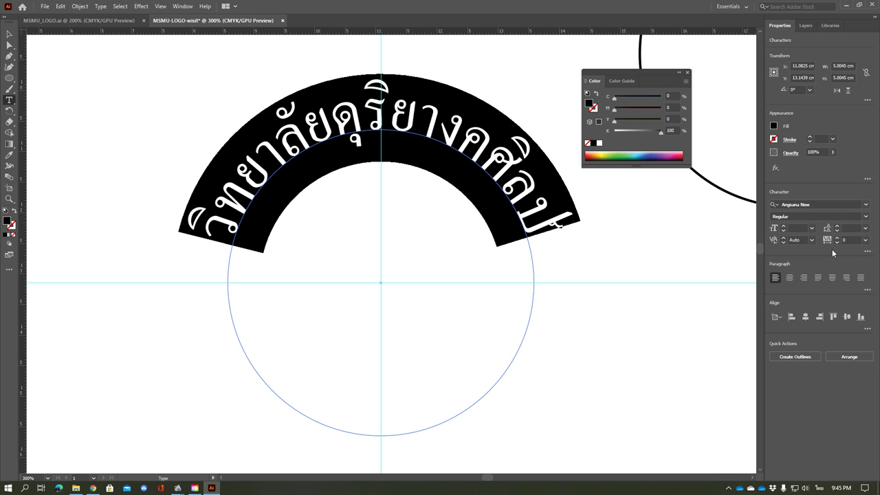
click(812, 229)
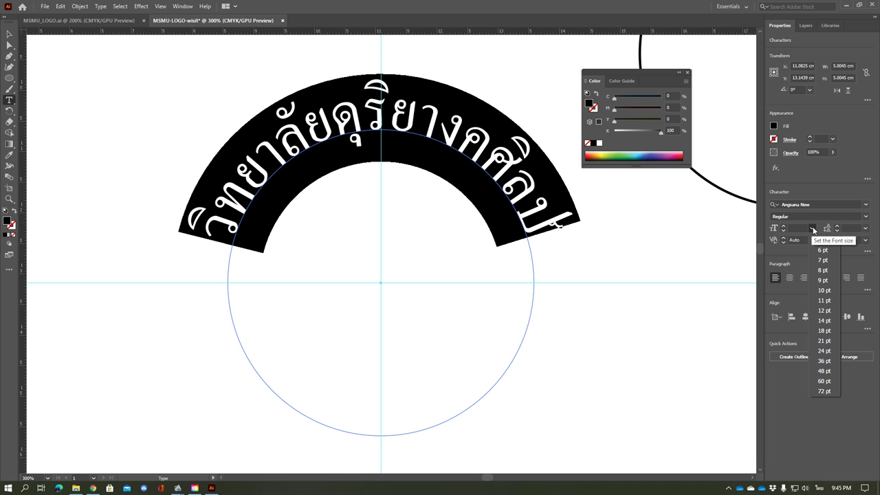
click(825, 361)
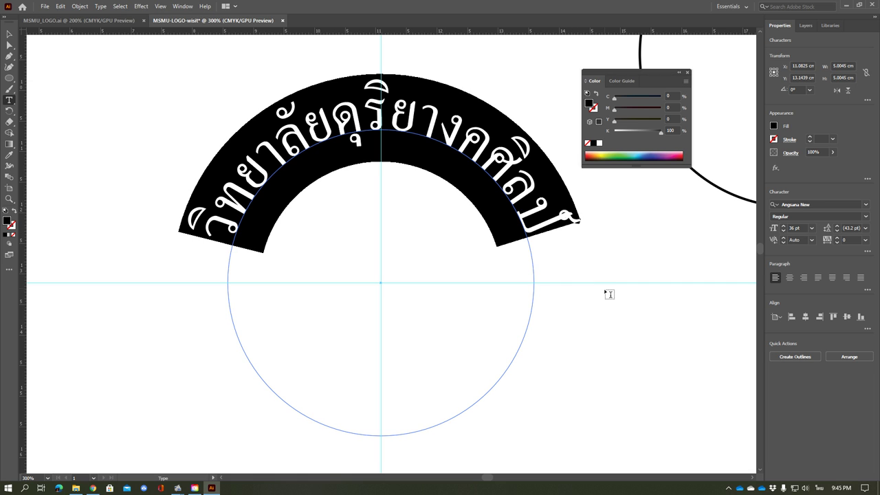
ctrl+click(746, 382)
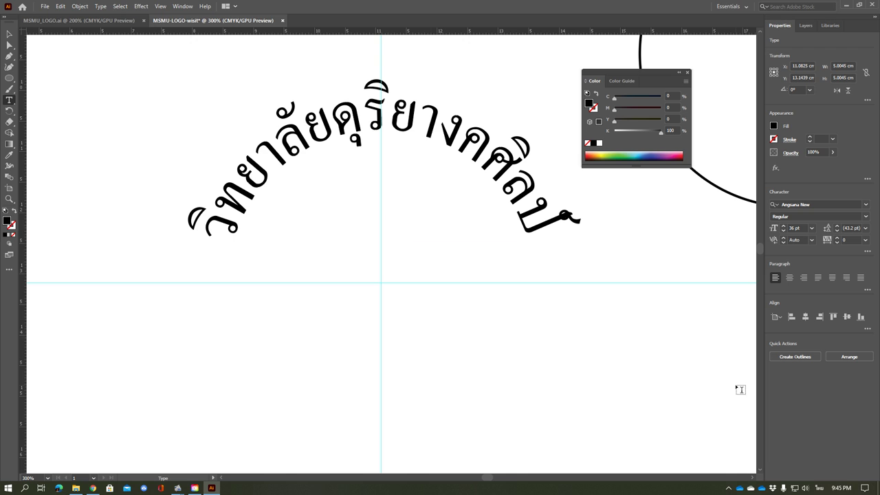
click(9, 33)
click(332, 154)
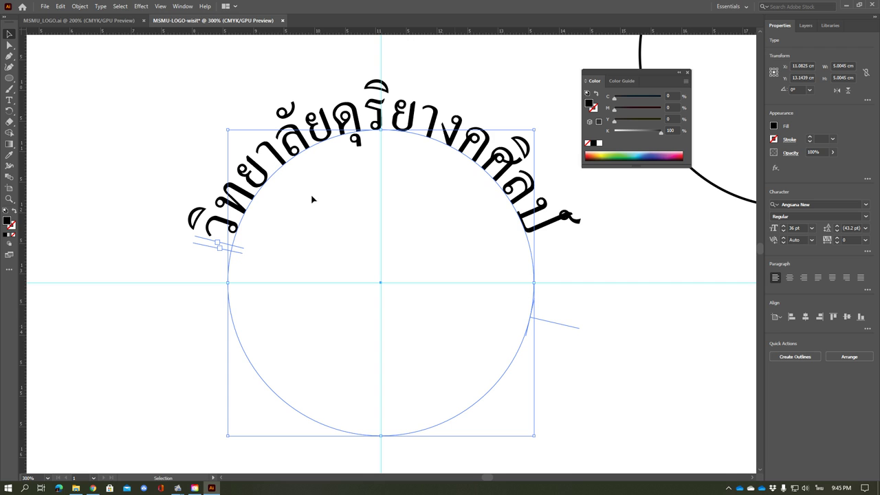
click(673, 376)
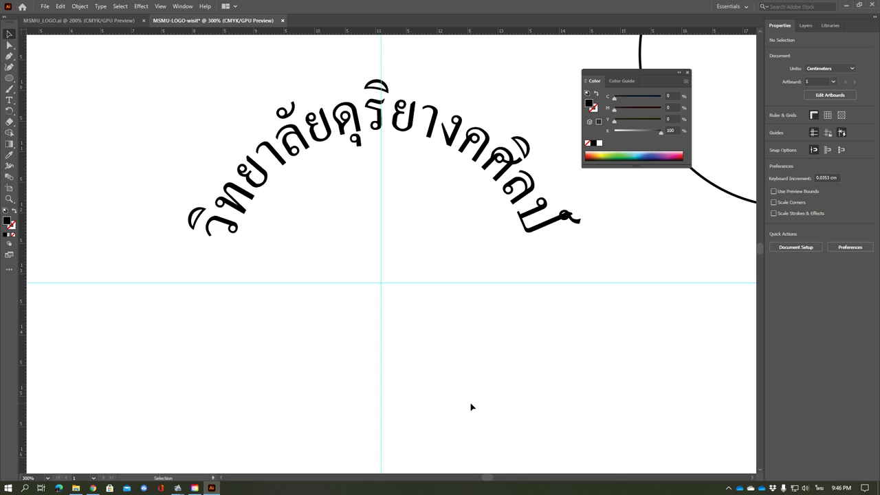
click(464, 145)
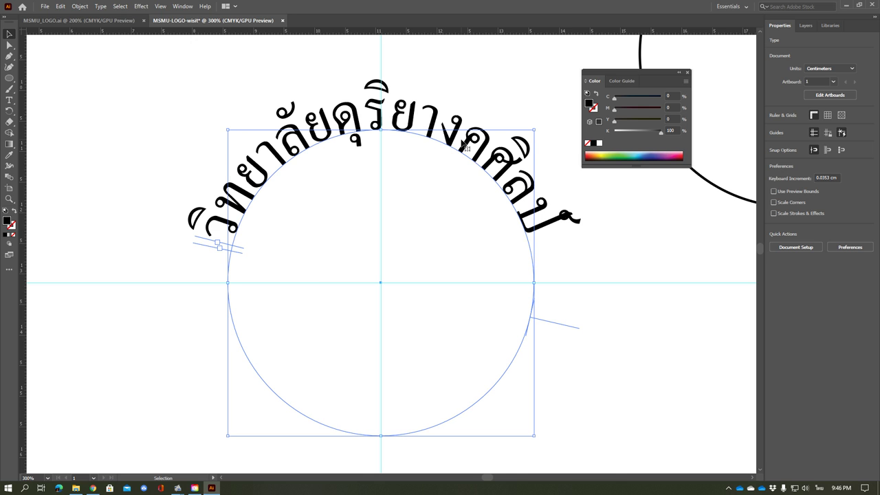
click(380, 283)
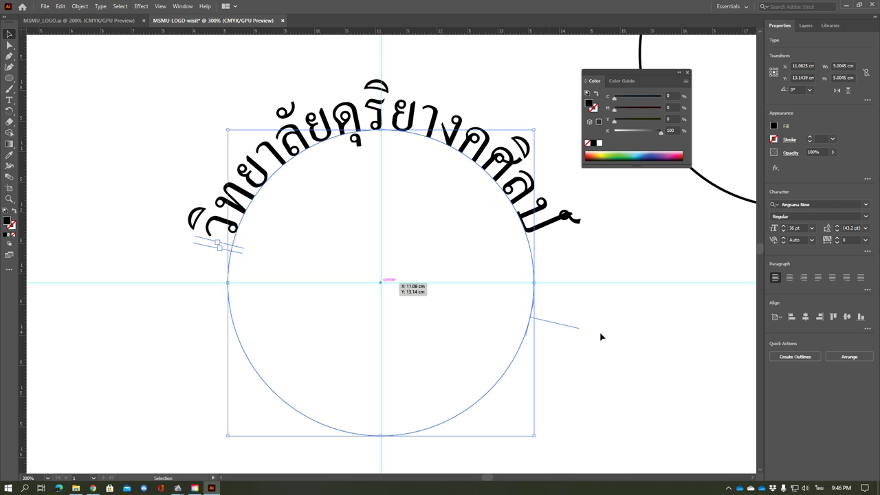
scroll(622, 371, up, 1)
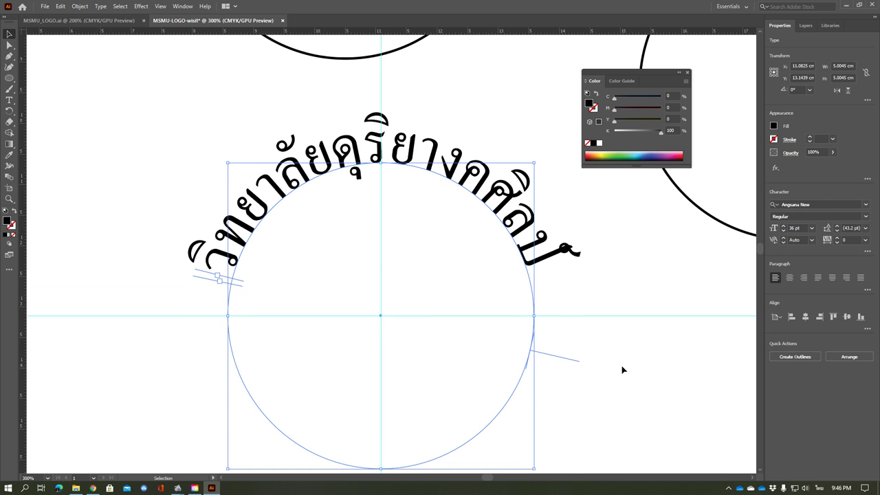
scroll(622, 370, up, 2)
scroll(623, 369, up, 1)
scroll(624, 368, up, 1)
scroll(620, 366, up, 1)
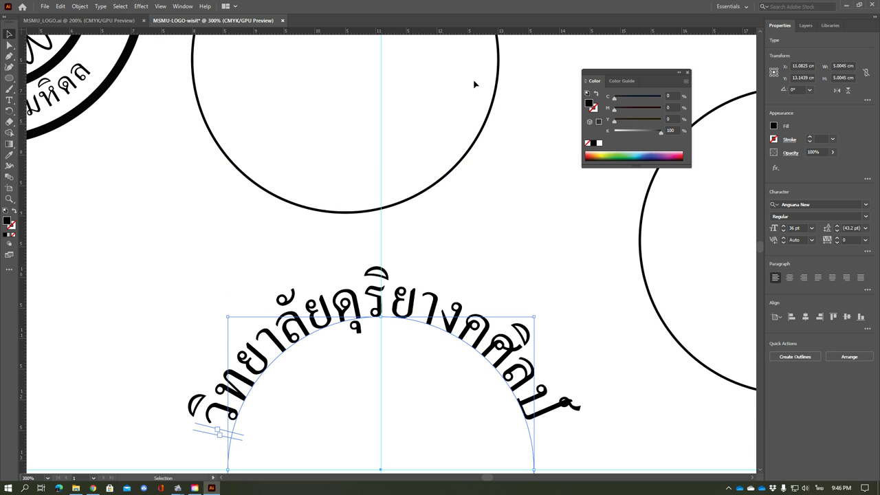
Move the upper circle down over the arched Thai text
mouse_move(418, 197)
mouse_down()
mouse_move(433, 335)
mouse_move(419, 422)
mouse_up()
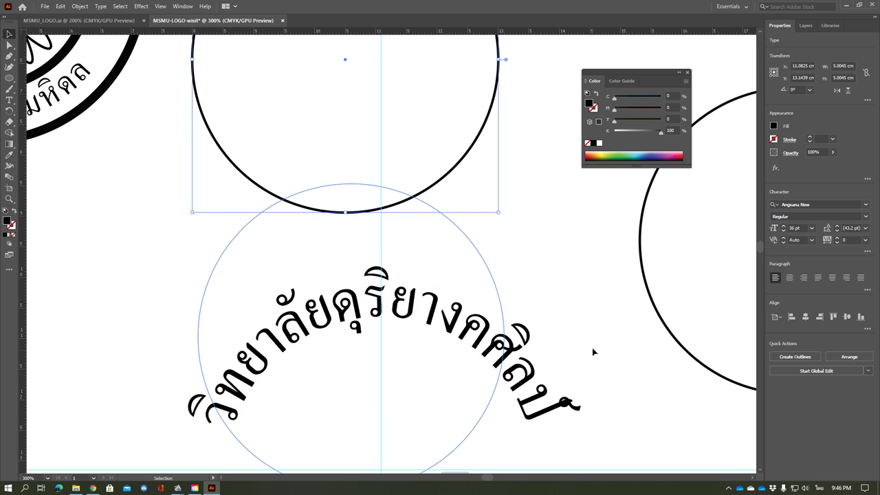
key(ctrl+z)
scroll(592, 351, up, 1)
scroll(581, 337, down, 1)
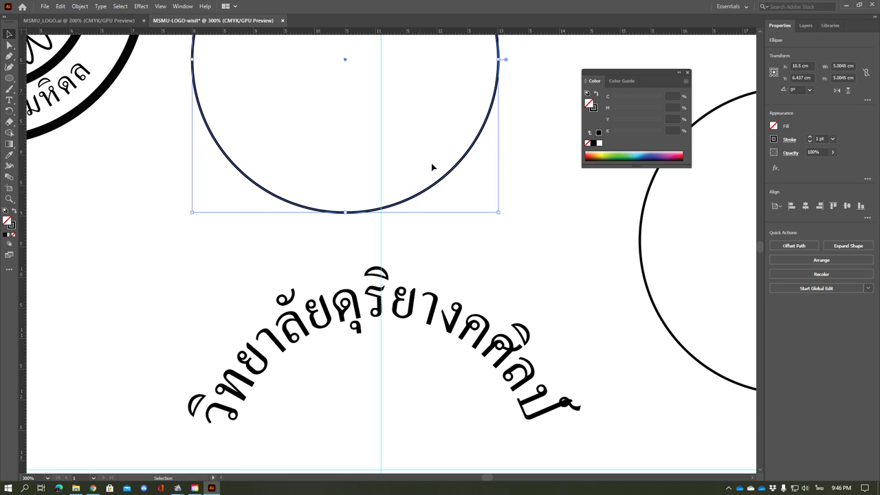
drag(462, 174, 517, 267)
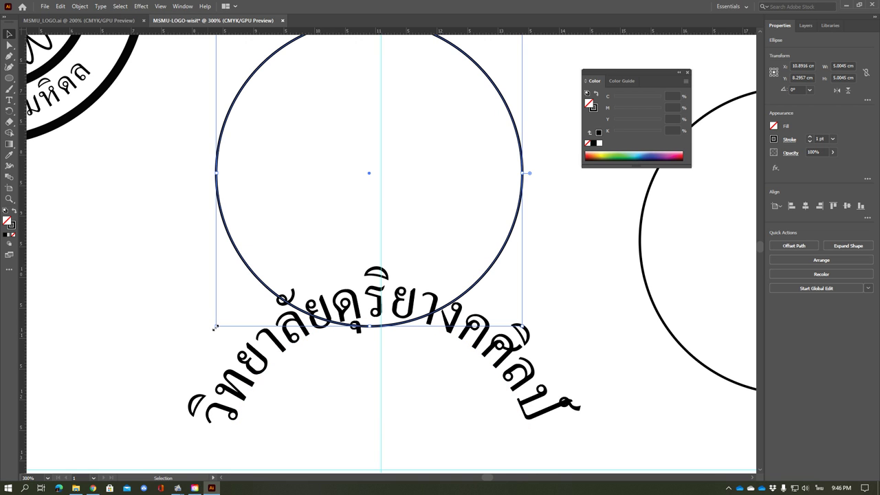
Scale the circle to about 7.05 × 6.78 cm and centre it on the text circle
drag(215, 327, 10, 472)
scroll(466, 392, down, 1)
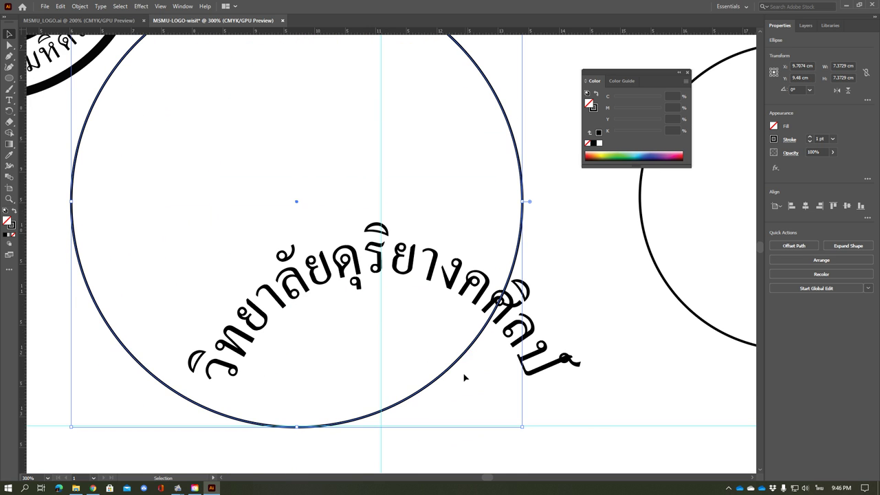
scroll(464, 377, down, 1)
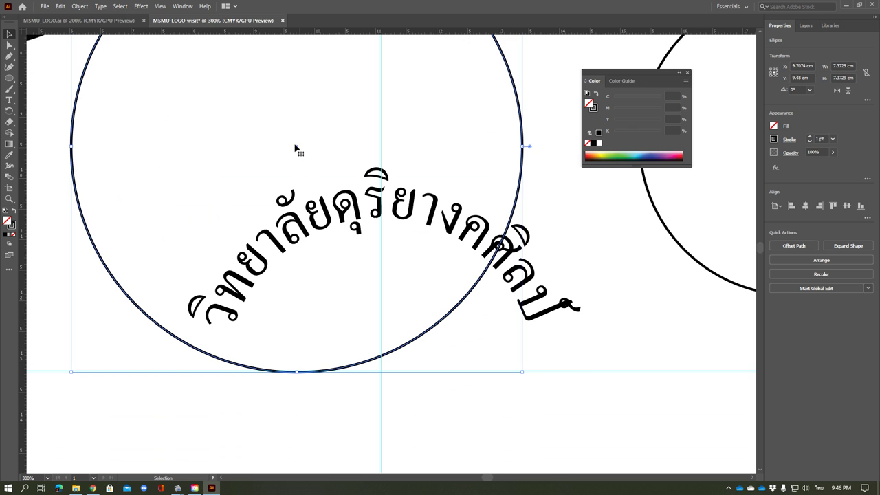
mouse_move(295, 148)
mouse_down()
mouse_move(387, 325)
mouse_move(382, 370)
mouse_up()
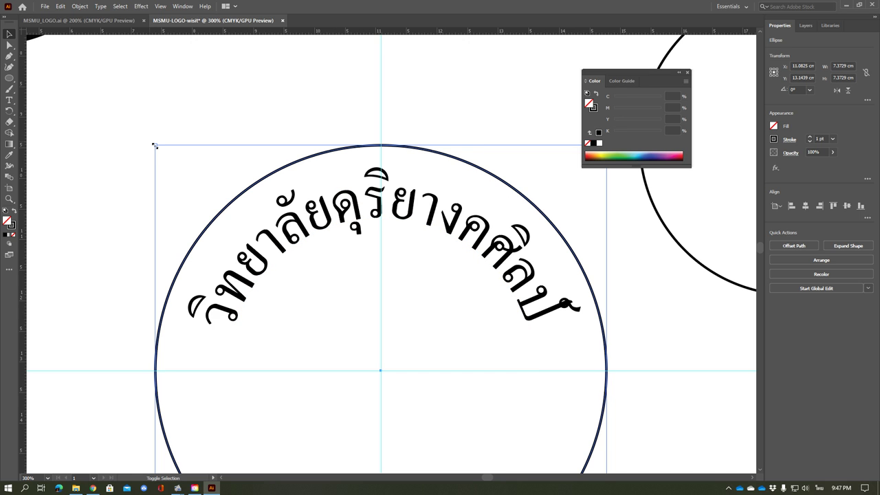
drag(154, 145, 178, 173)
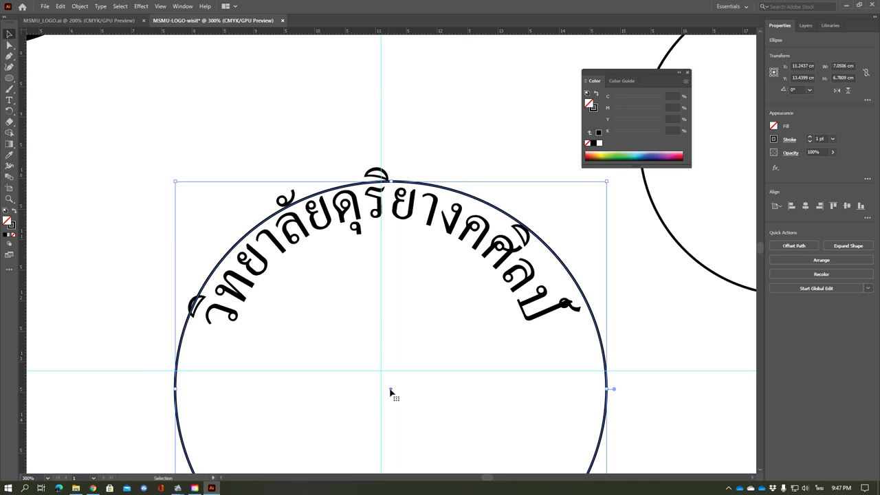
drag(390, 390, 383, 375)
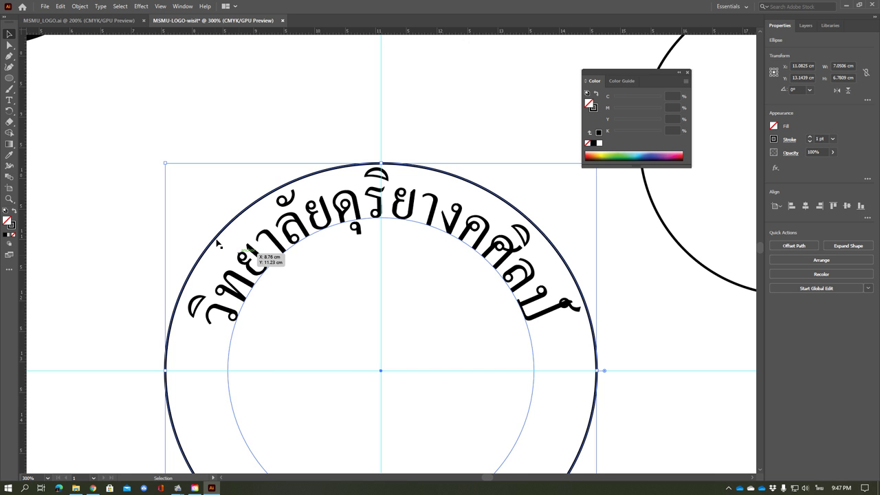
Realign the curved text, then shrink the outer ring to about 6.74 cm and recentre it
click(257, 248)
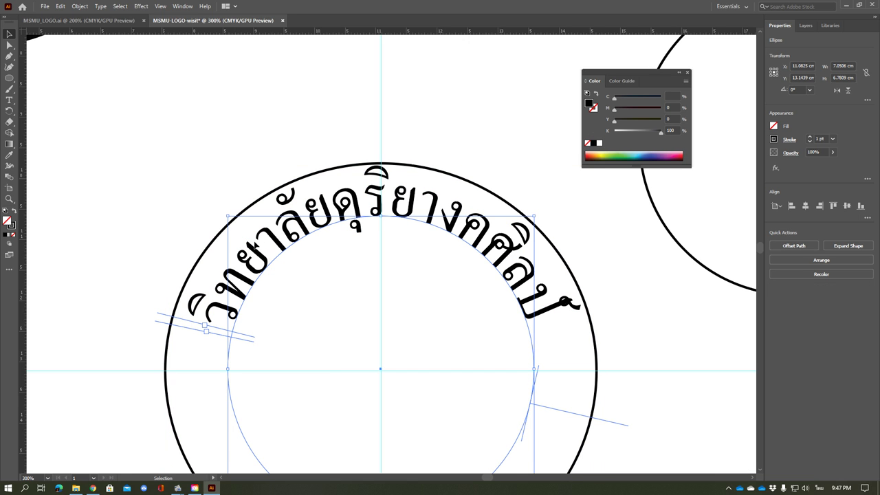
click(202, 271)
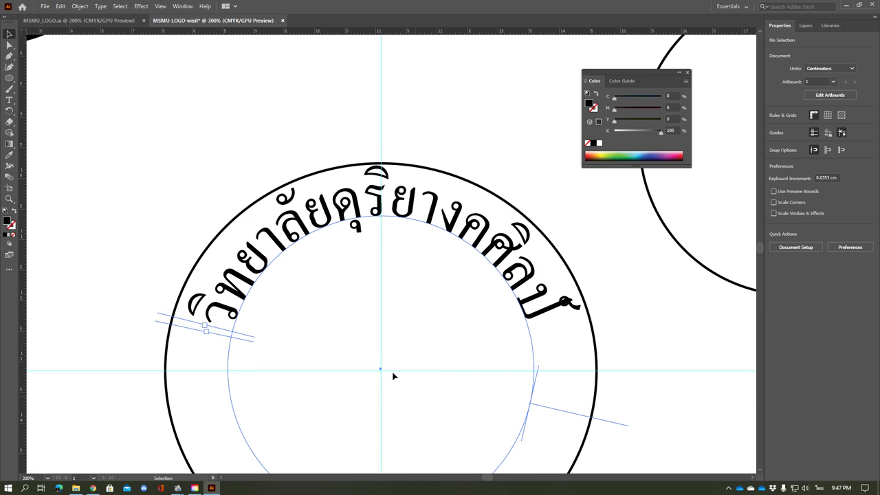
drag(376, 373, 402, 382)
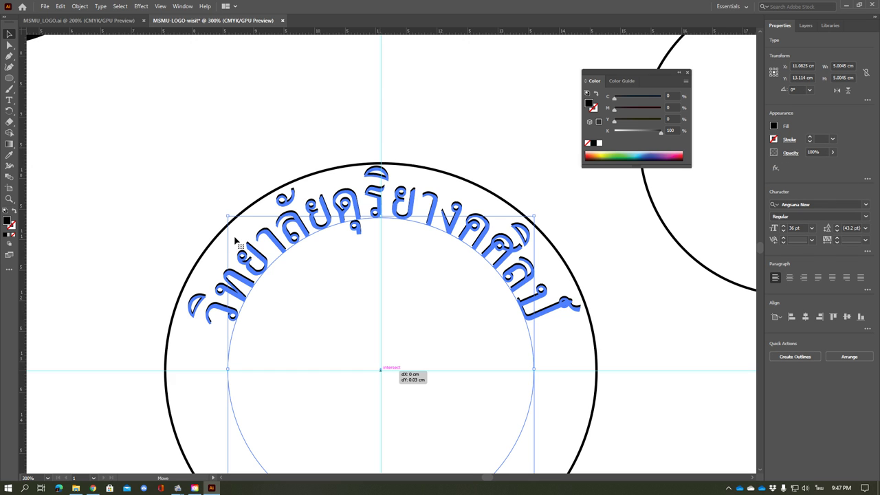
drag(402, 381, 396, 377)
click(204, 256)
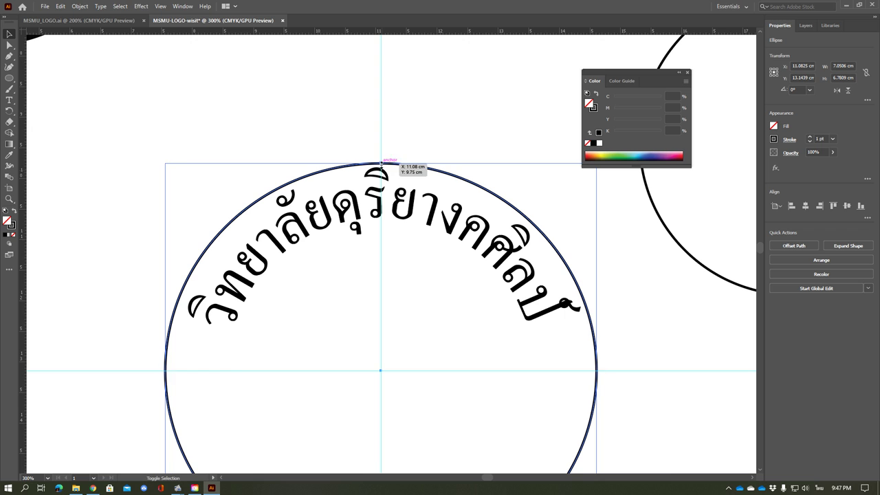
drag(381, 163, 382, 184)
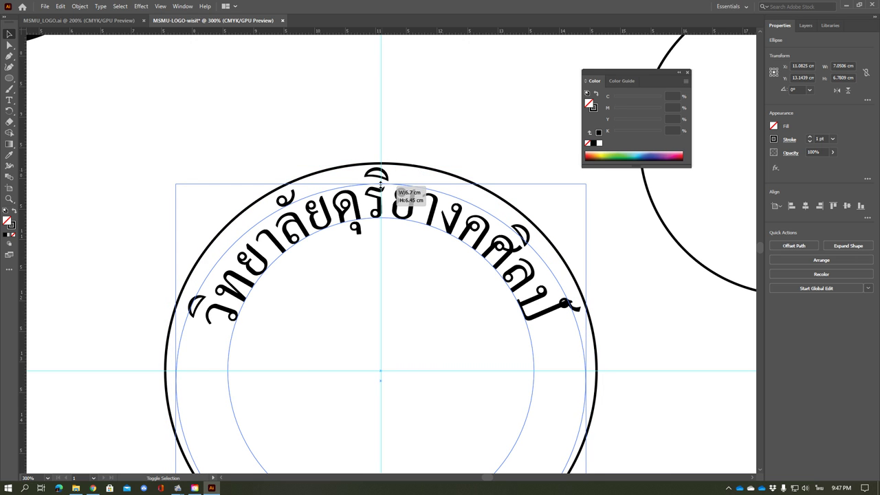
drag(381, 184, 382, 183)
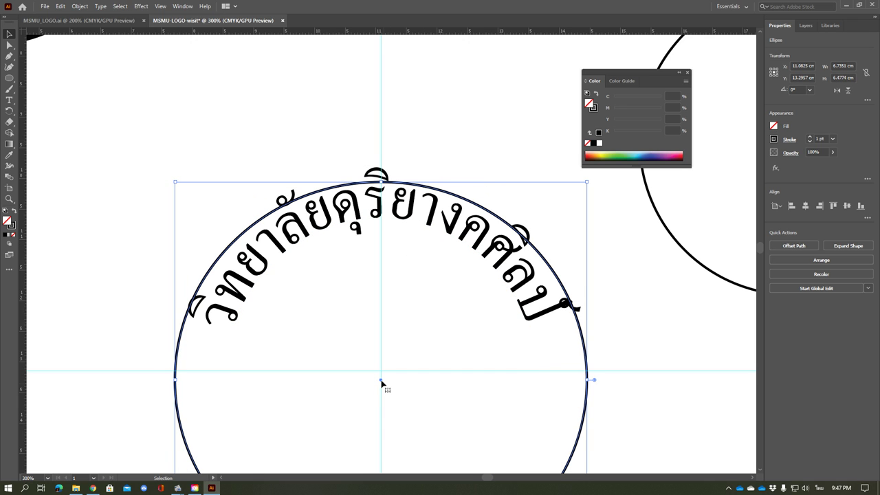
drag(381, 383, 382, 375)
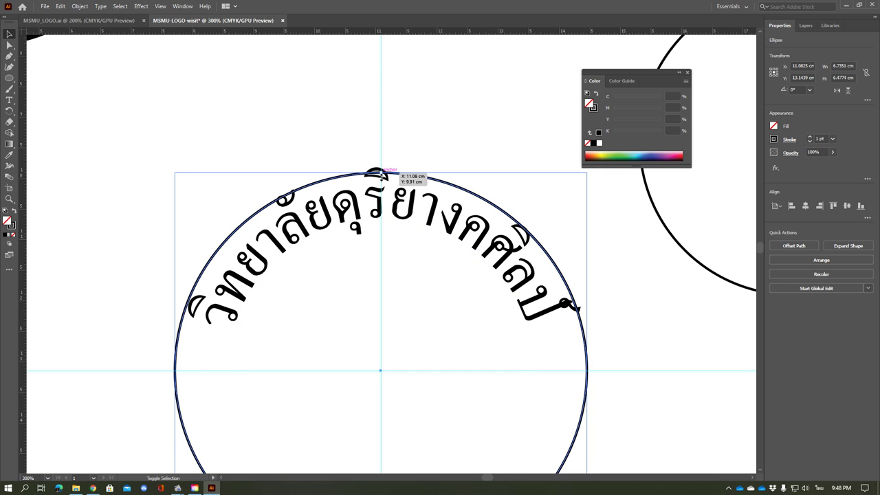
Shrink the ring further to 6.27 × 6.03 cm, keeping it centred on the guides
drag(379, 172, 379, 188)
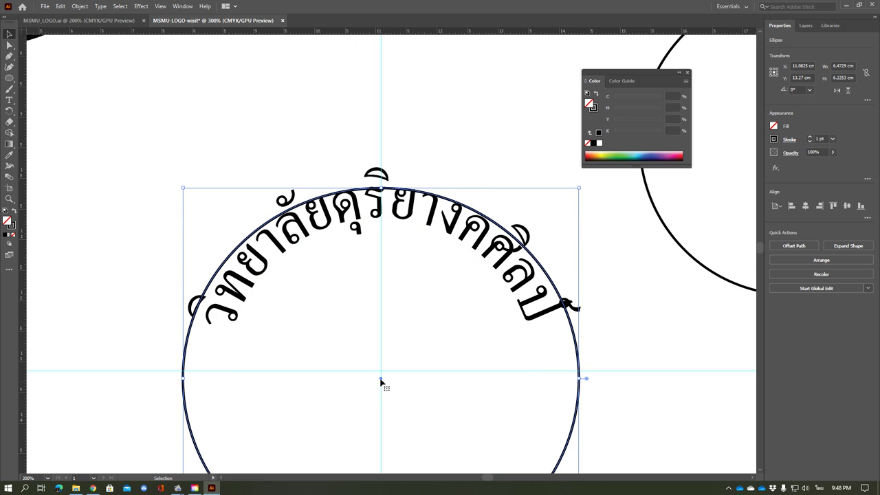
drag(381, 378, 382, 372)
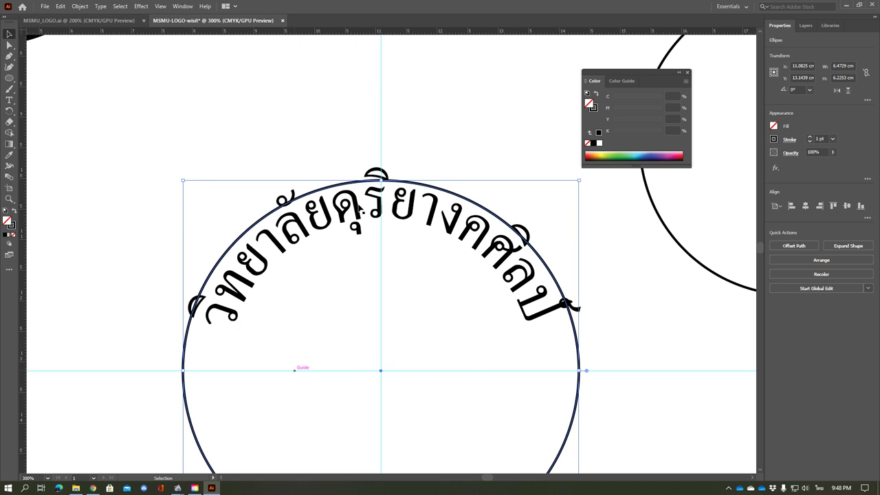
drag(380, 180, 381, 191)
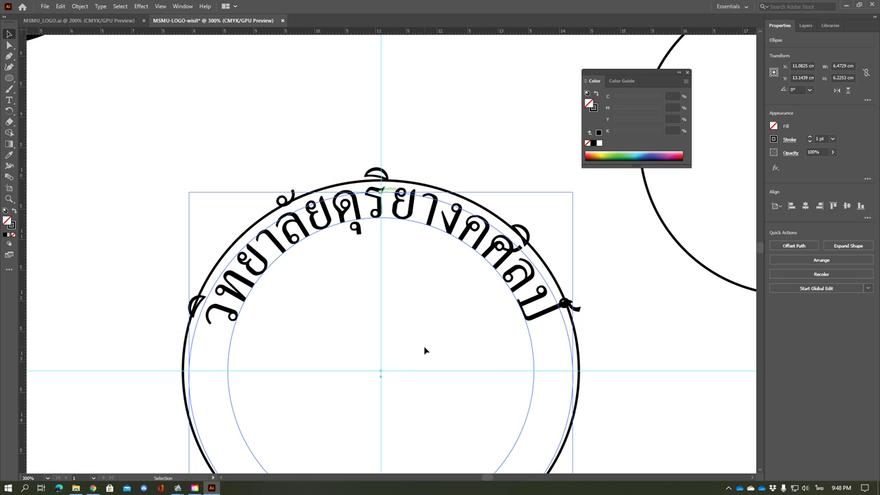
drag(382, 379, 383, 372)
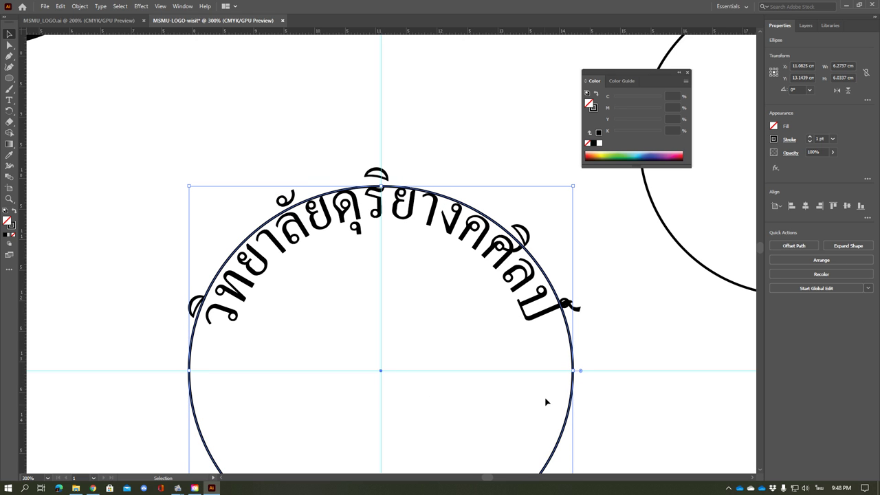
scroll(545, 401, down, 1)
scroll(546, 406, down, 1)
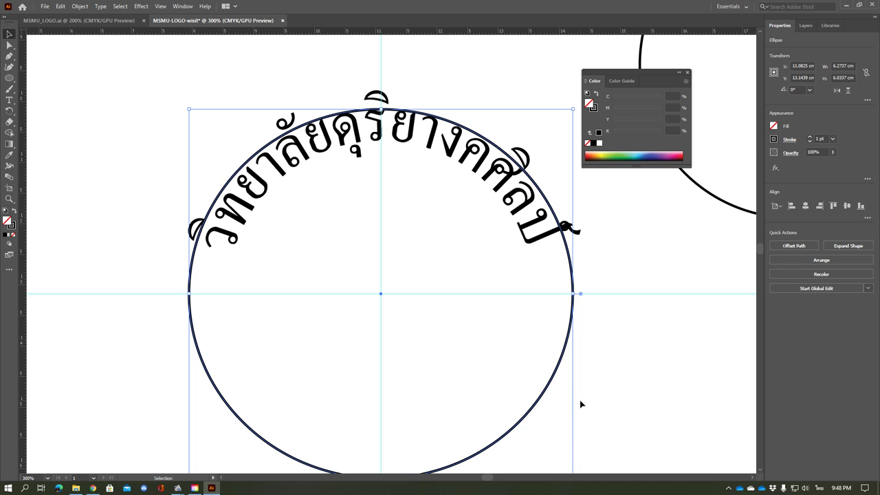
Zoom out to 150% and move the 6.27 × 6.03 cm ring to the artboard's lower right
key(ctrl+minus)
key(ctrl+minus)
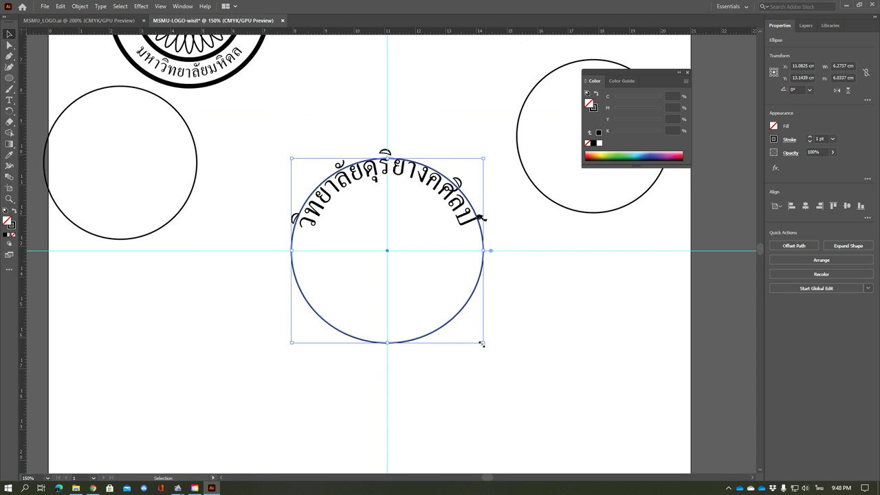
click(440, 337)
mouse_move(444, 332)
mouse_down()
mouse_move(502, 434)
mouse_move(611, 474)
mouse_up()
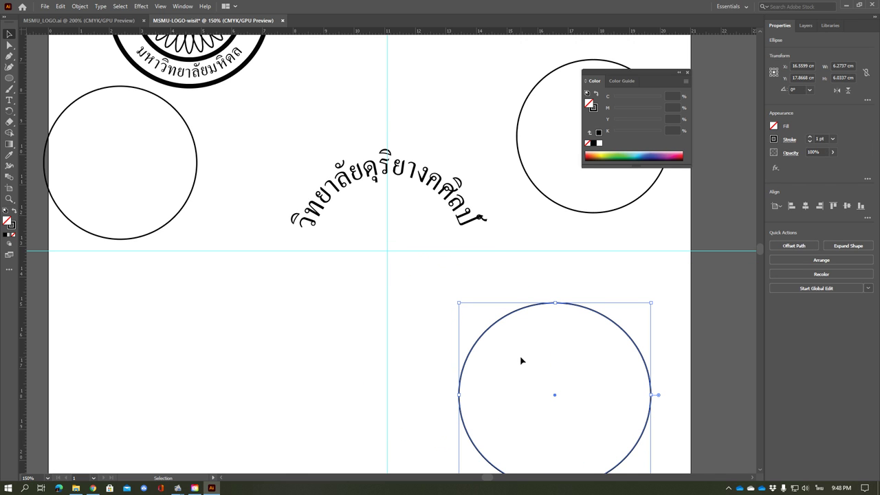
scroll(535, 376, down, 1)
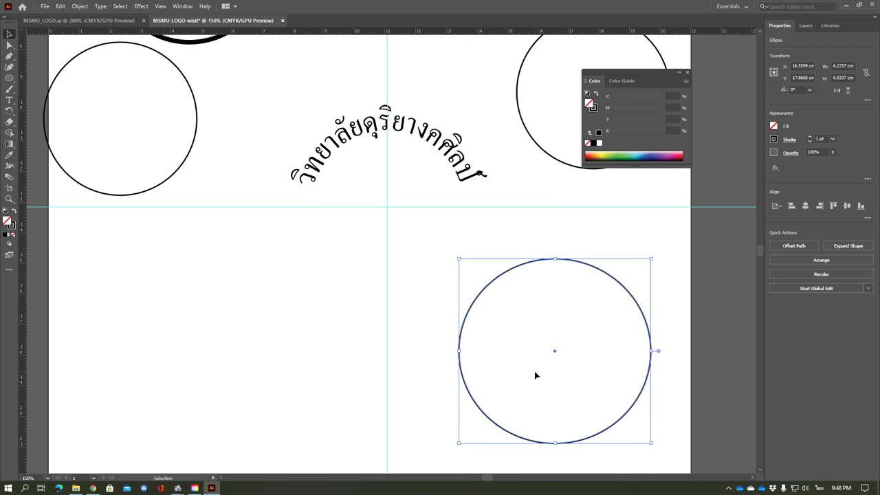
Type 'มหาวิทยาลัยมหิดล' along the lower-right circle using the Type on a Path tool
click(8, 101)
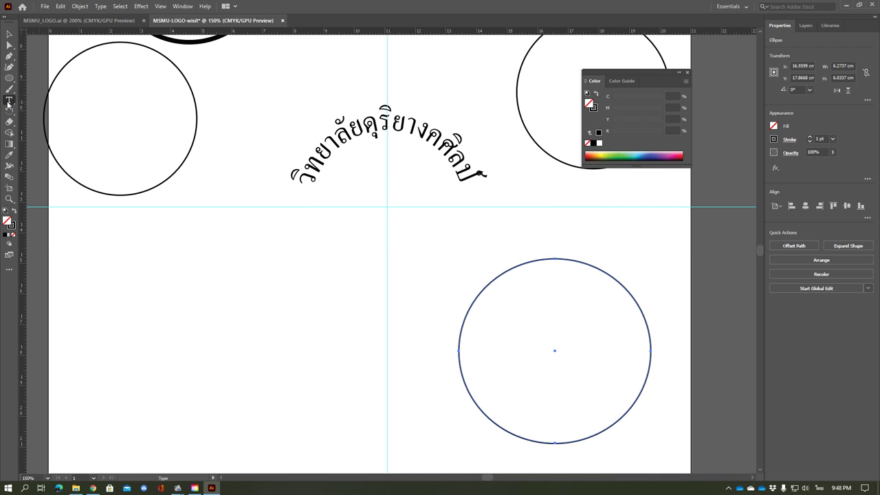
drag(9, 105, 61, 118)
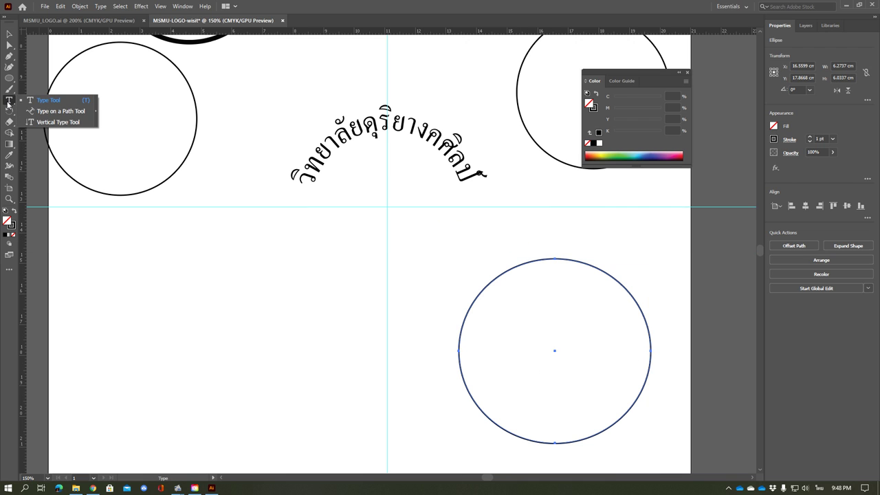
click(61, 115)
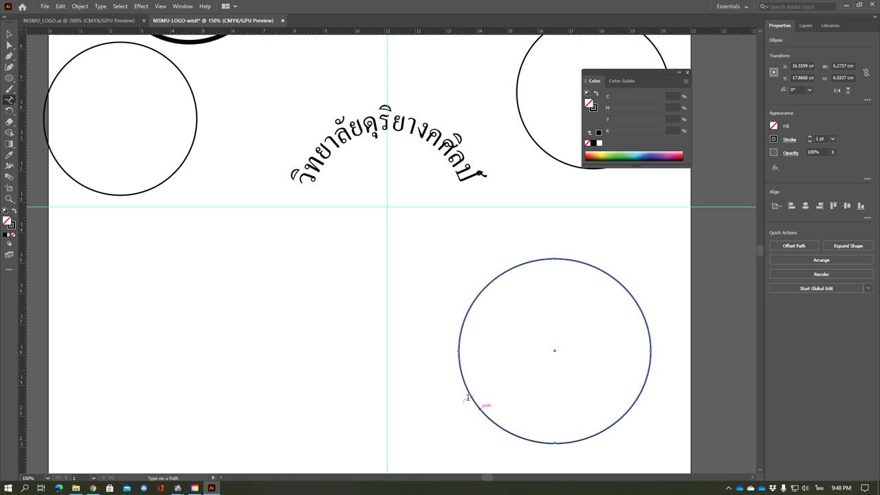
click(460, 374)
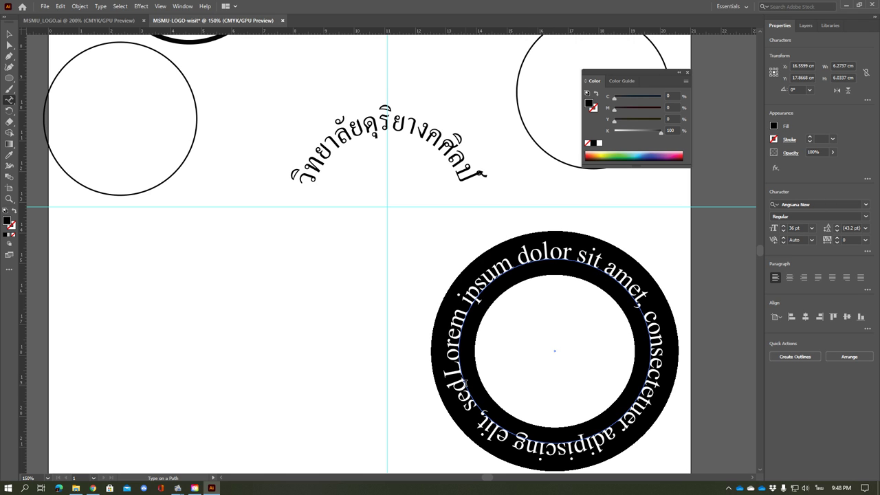
text(มหาวิ)
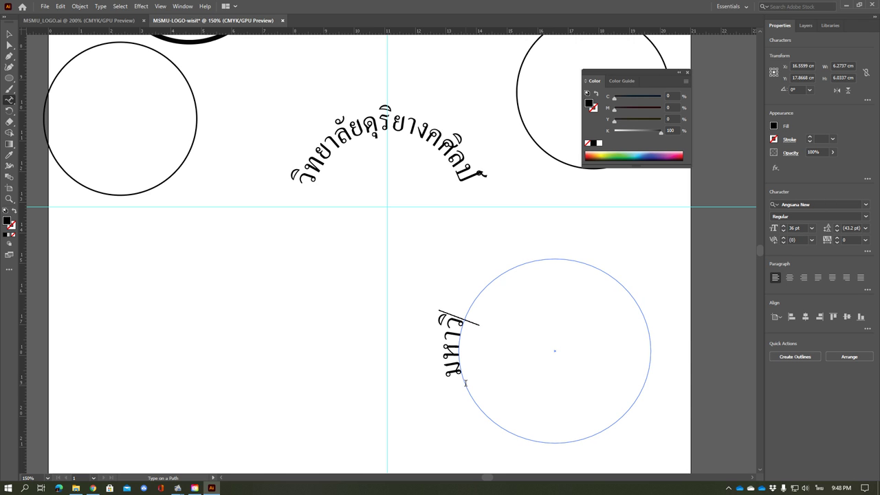
text(ทยาลั)
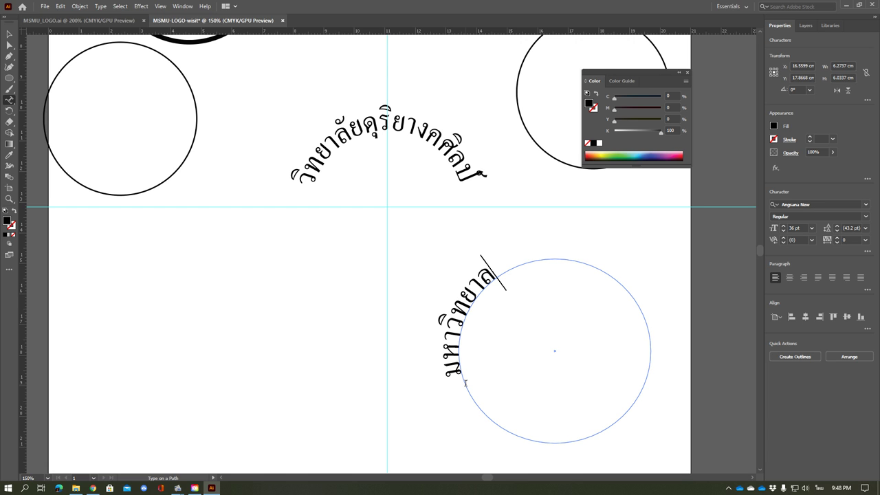
text(ย)
text(มหิด)
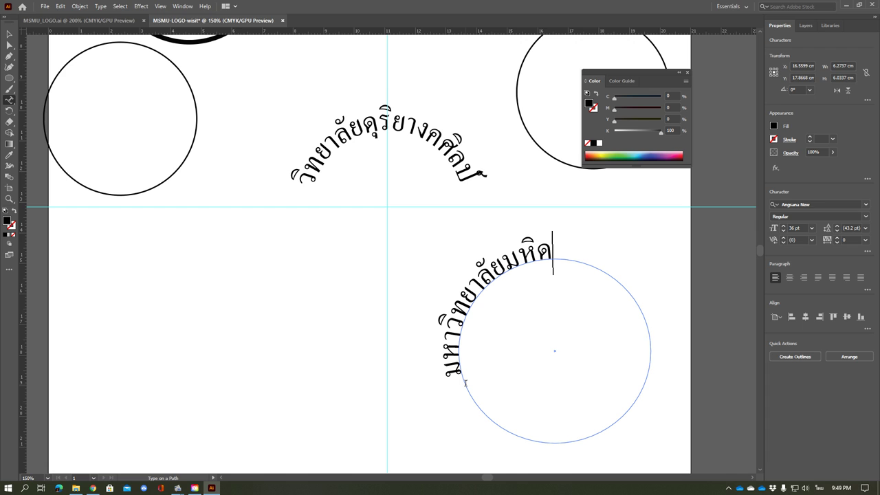
text(ล)
key(Escape)
click(8, 34)
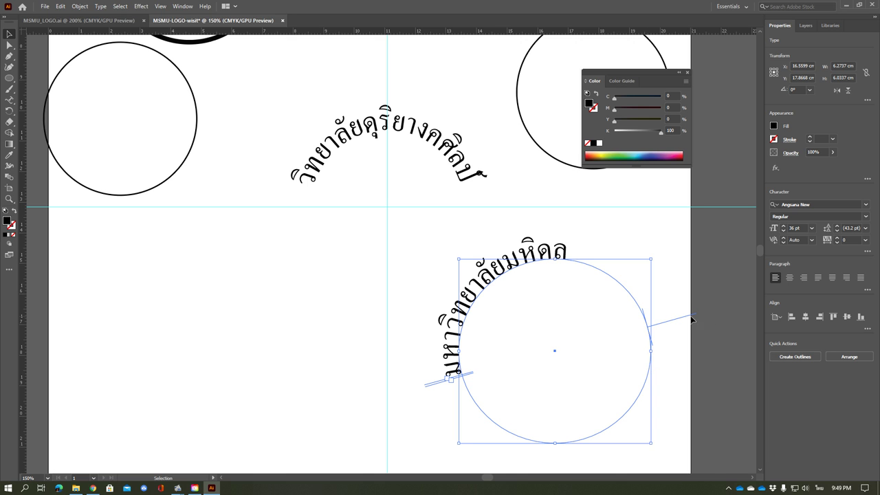
Slide the Thai text to the circle's bottom and centre that circle on the guide intersection
mouse_move(710, 327)
mouse_down()
mouse_move(675, 296)
mouse_move(567, 450)
mouse_move(545, 282)
mouse_move(589, 272)
mouse_move(619, 323)
mouse_up()
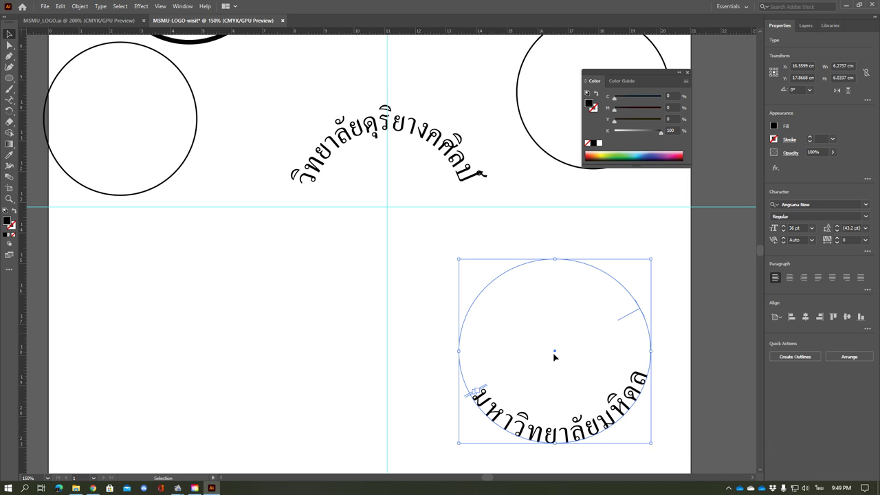
drag(555, 352, 387, 209)
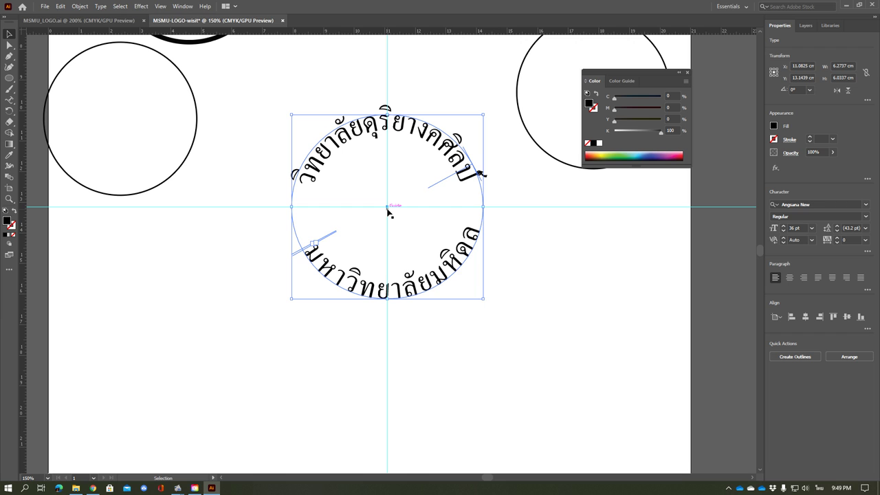
key(ctrl+z)
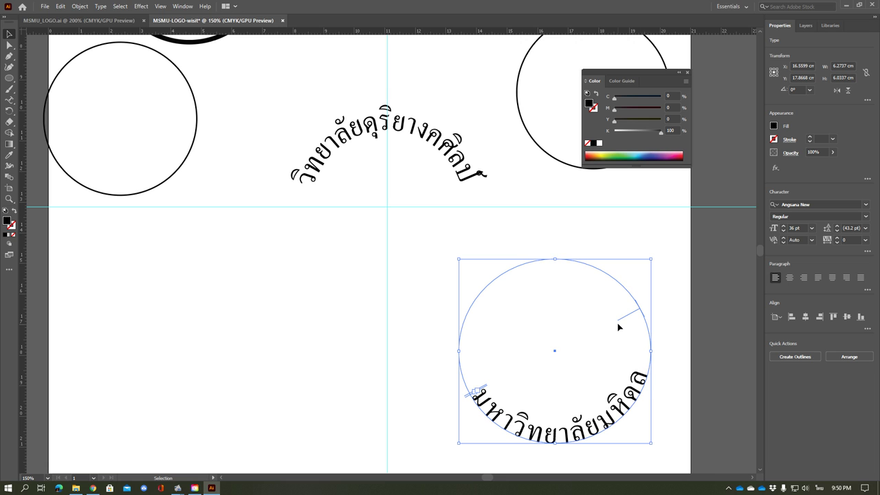
mouse_move(618, 322)
mouse_down()
mouse_move(622, 327)
mouse_move(453, 406)
mouse_move(549, 344)
mouse_move(503, 359)
mouse_move(502, 374)
mouse_up()
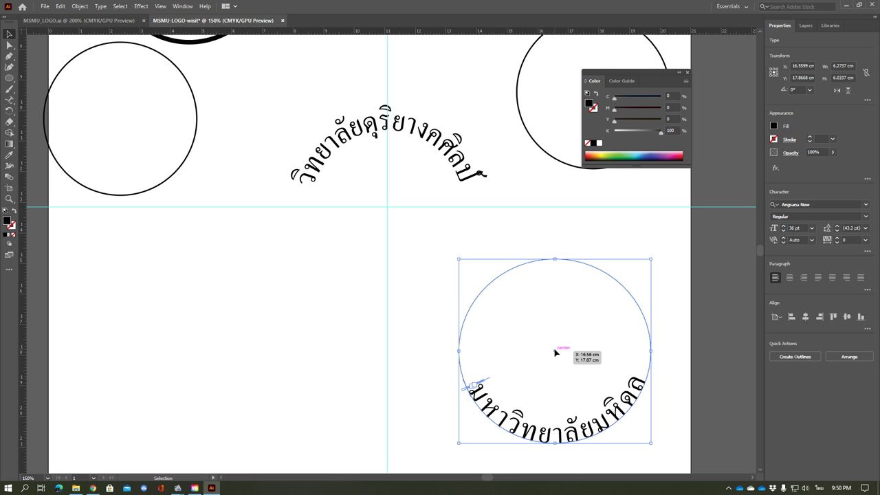
drag(555, 351, 389, 214)
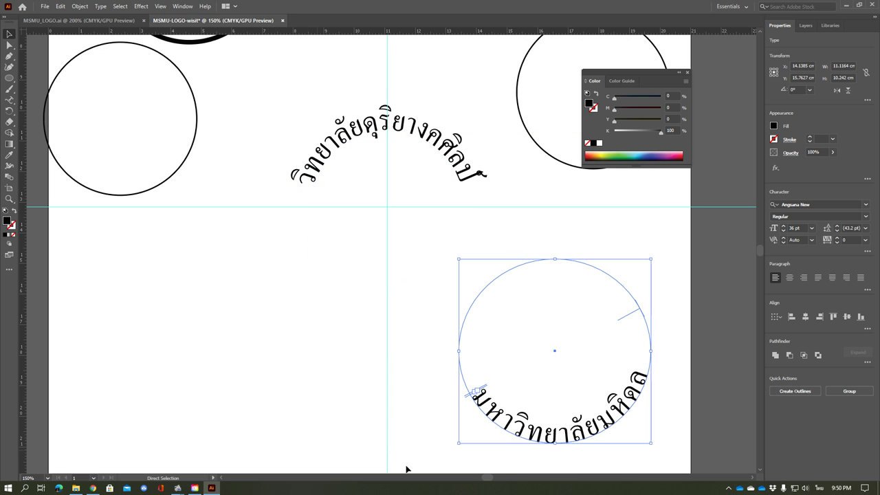
mouse_move(555, 353)
mouse_down()
mouse_move(389, 222)
mouse_move(388, 211)
mouse_up()
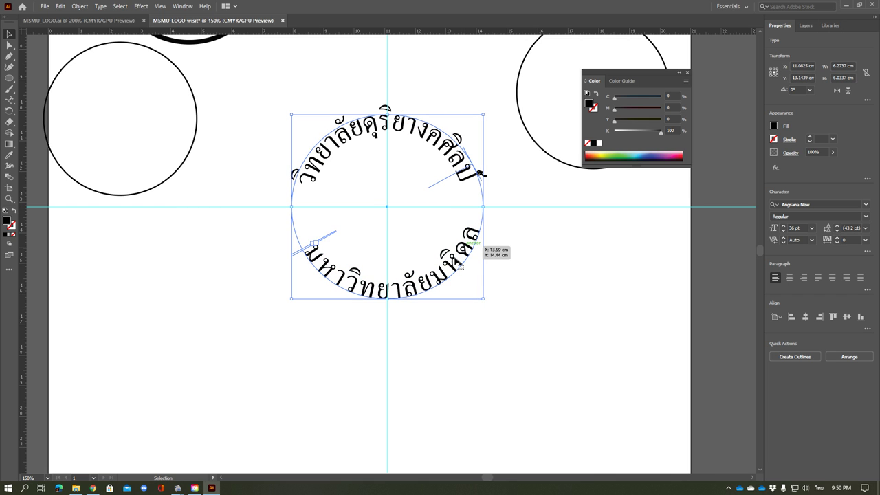
click(647, 467)
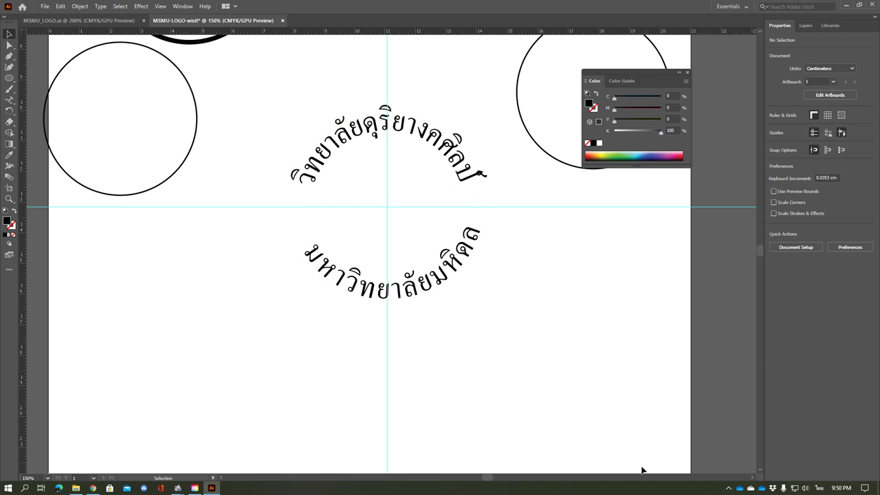
Scale the right-hand circle down to about 3.08 cm and centre it on the guide crossing
scroll(581, 467, up, 2)
scroll(577, 452, up, 3)
scroll(578, 452, up, 1)
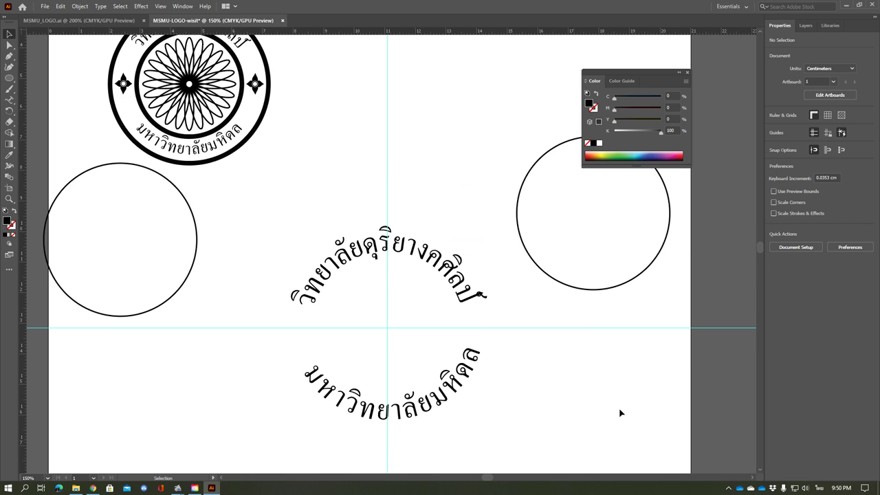
click(627, 285)
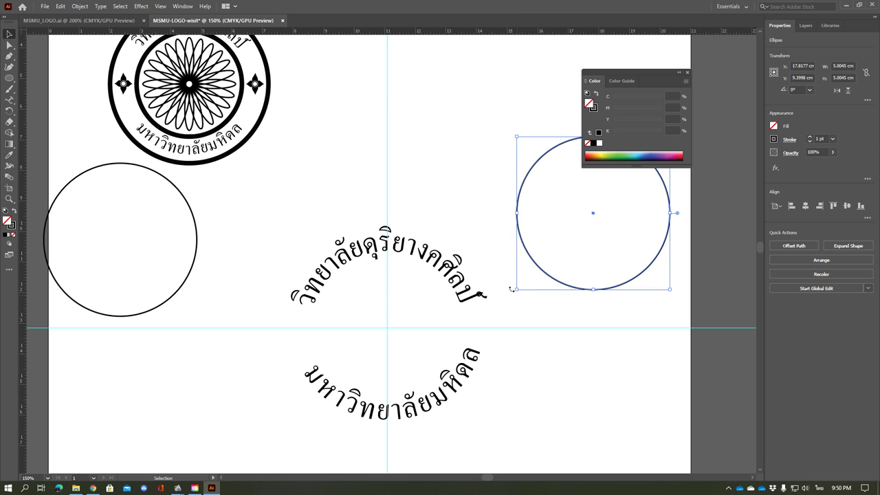
mouse_move(511, 289)
mouse_down()
mouse_move(563, 260)
mouse_move(579, 263)
mouse_up()
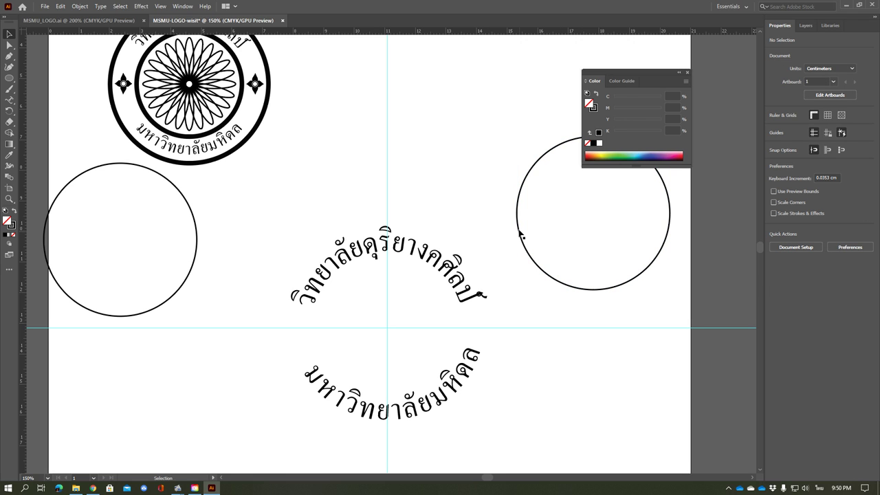
click(518, 228)
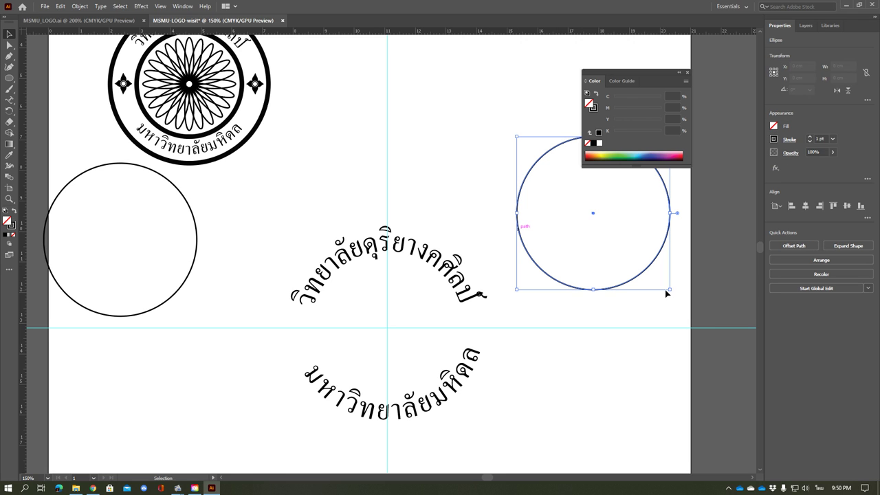
drag(669, 289, 610, 232)
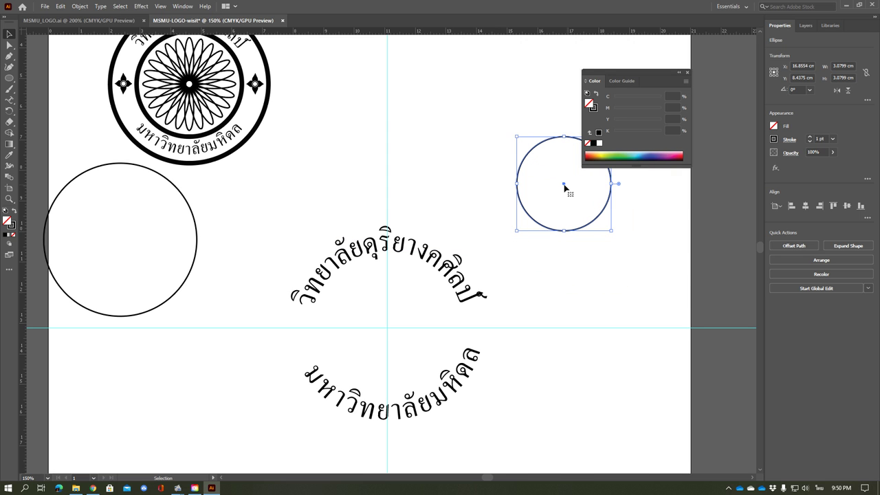
drag(566, 190, 394, 335)
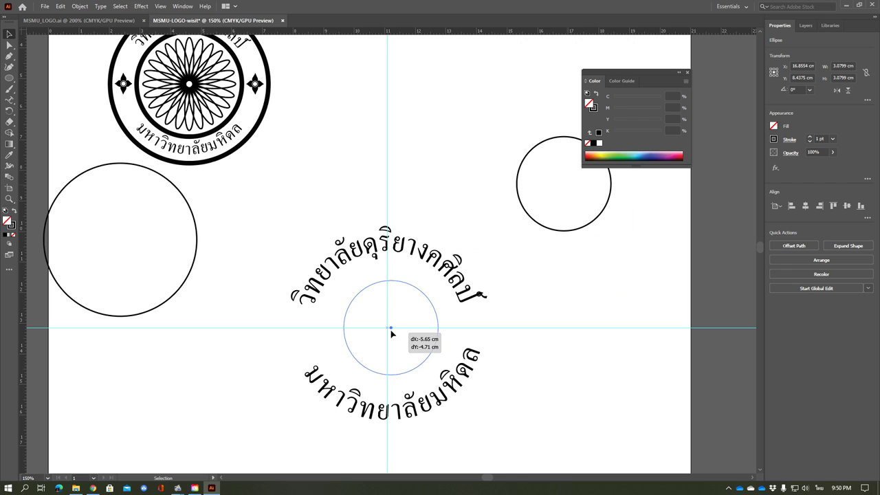
drag(393, 335, 388, 332)
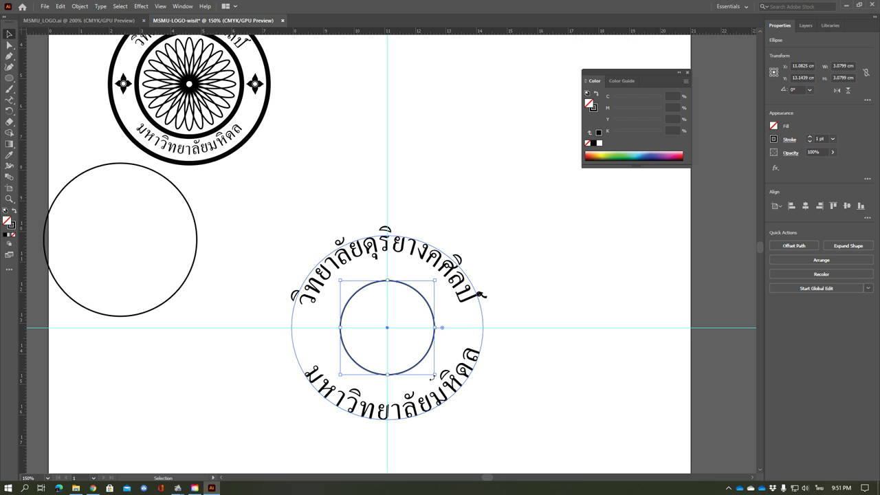
Resize the plain circle to about 4.01 cm, centred on the guides inside the Thai text
drag(434, 373, 487, 432)
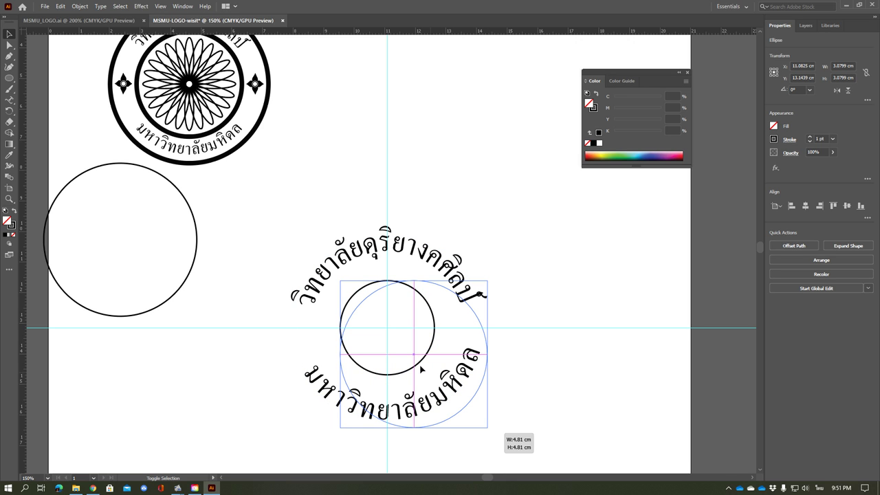
drag(488, 432, 487, 432)
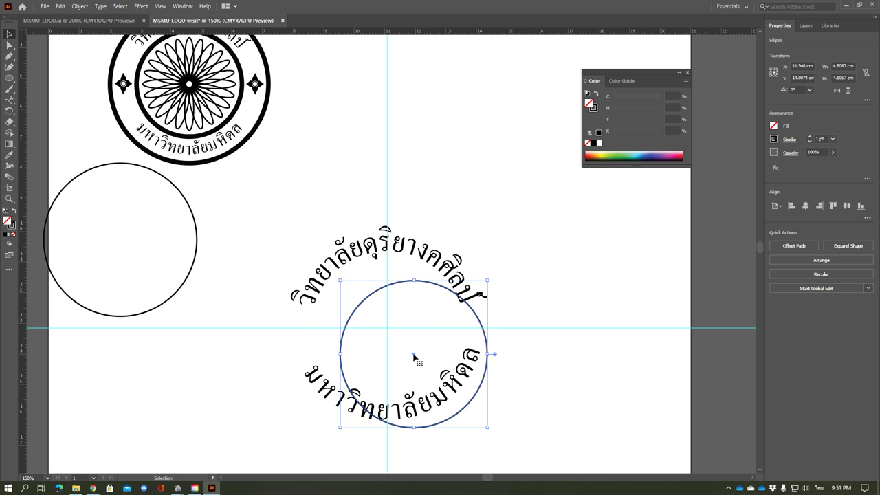
drag(415, 356, 388, 328)
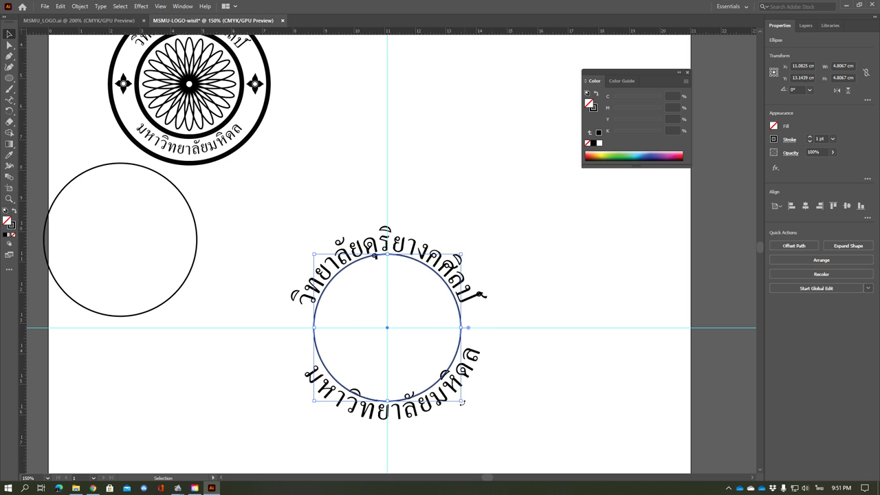
mouse_move(462, 402)
mouse_down()
mouse_move(431, 369)
mouse_move(436, 377)
mouse_up()
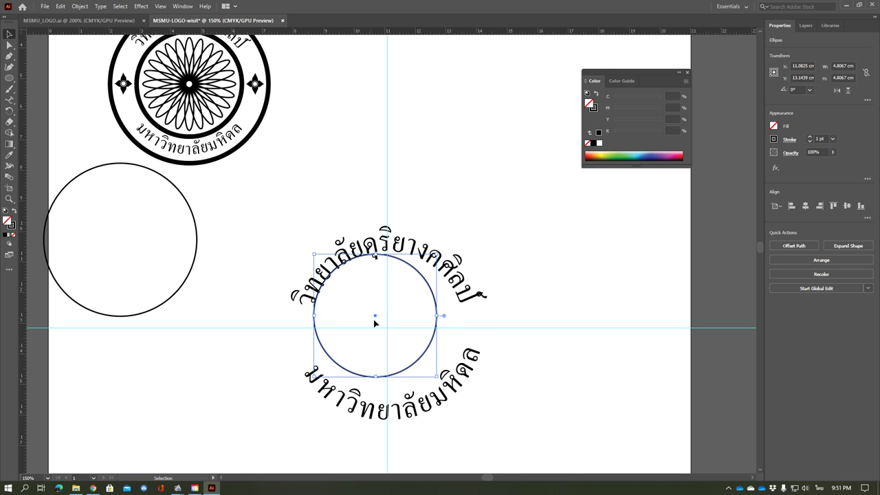
drag(374, 321, 388, 335)
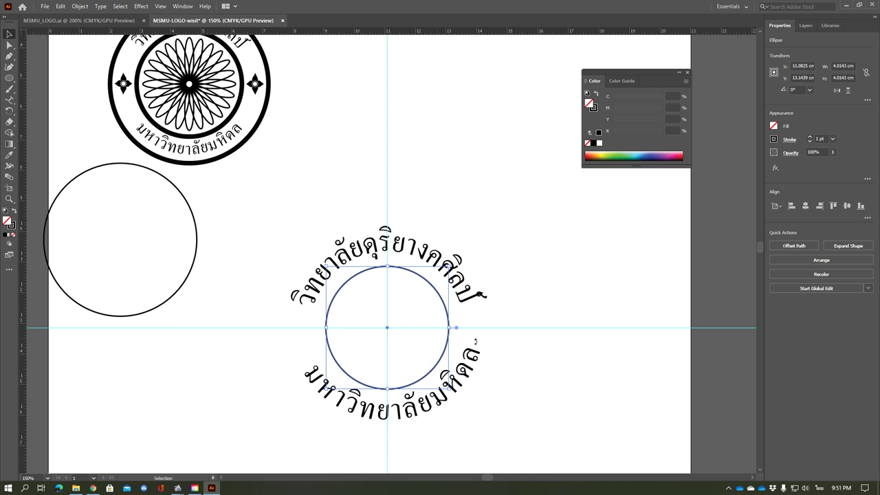
click(558, 418)
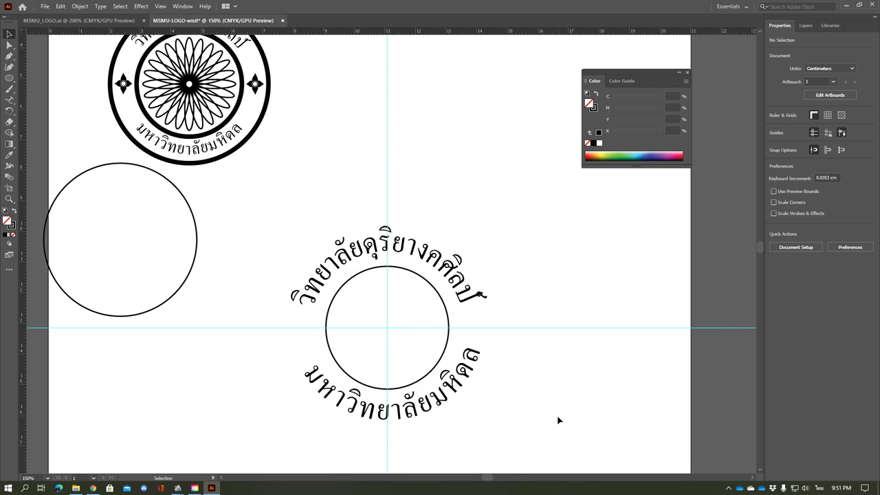
Give the inner circle a 5 pt stroke weight
click(442, 360)
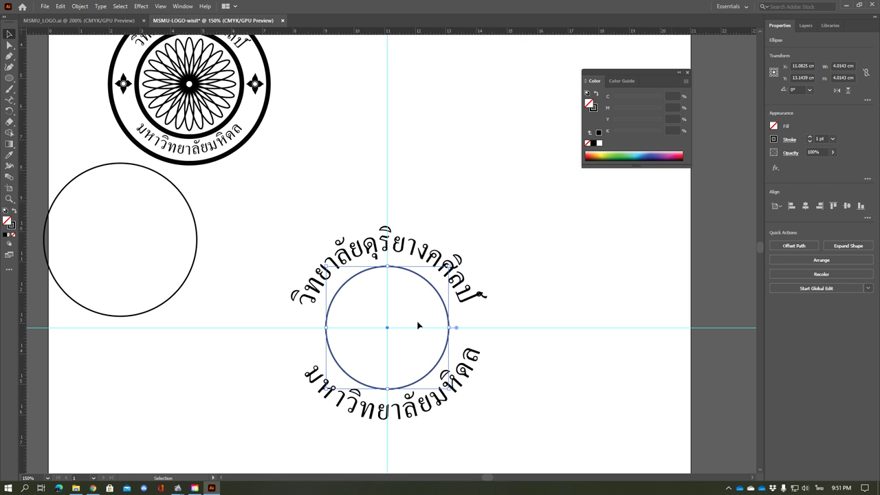
click(832, 138)
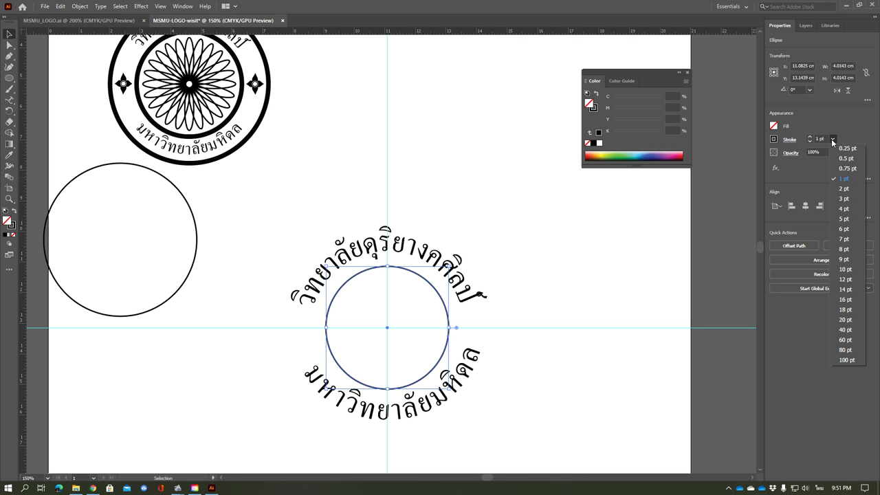
click(845, 218)
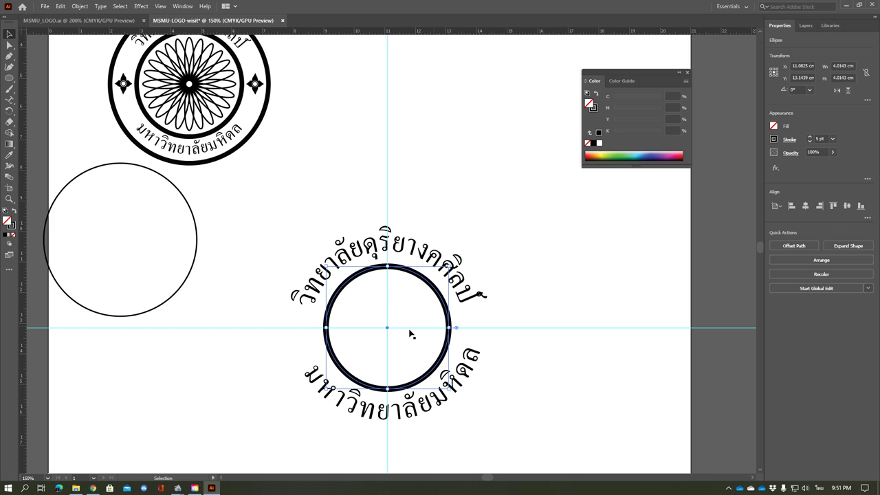
click(175, 296)
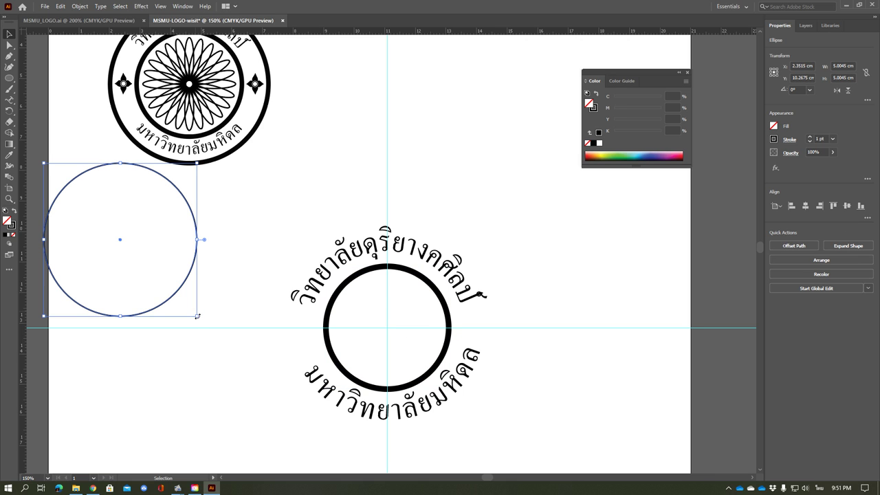
Enlarge the spare left circle and centre it on the guides around the arched Thai text
drag(195, 316, 292, 431)
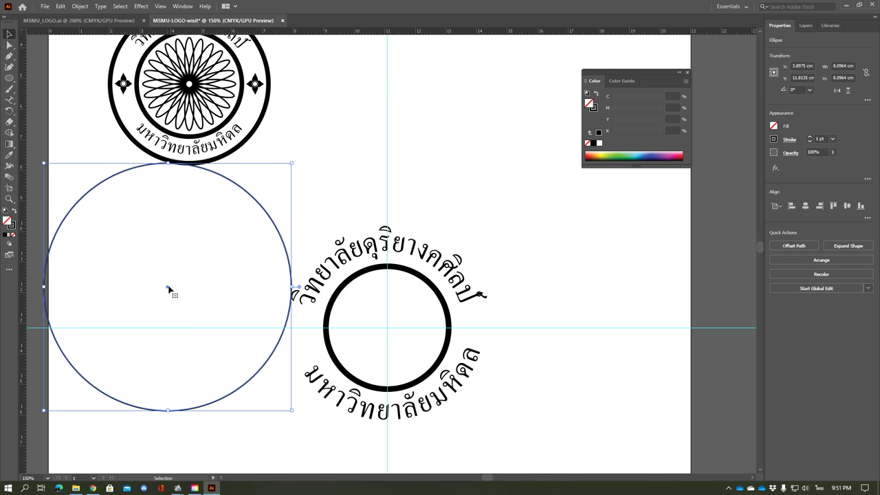
drag(167, 290, 388, 333)
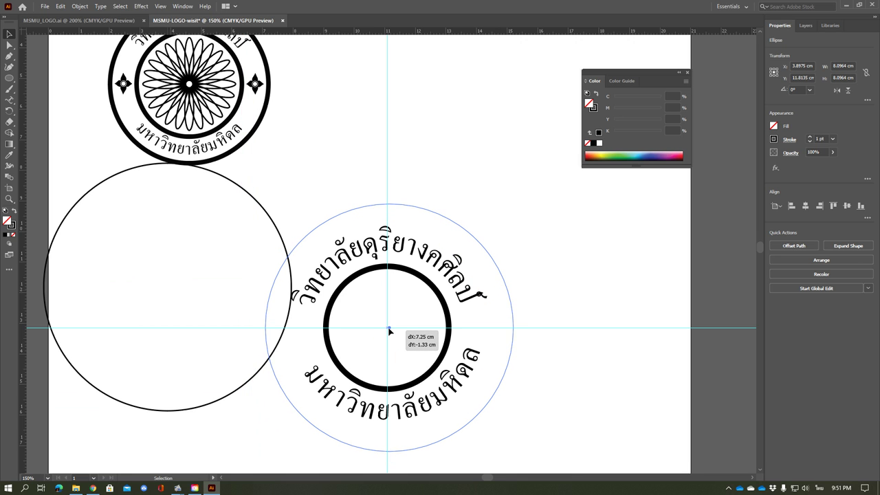
drag(389, 333, 388, 331)
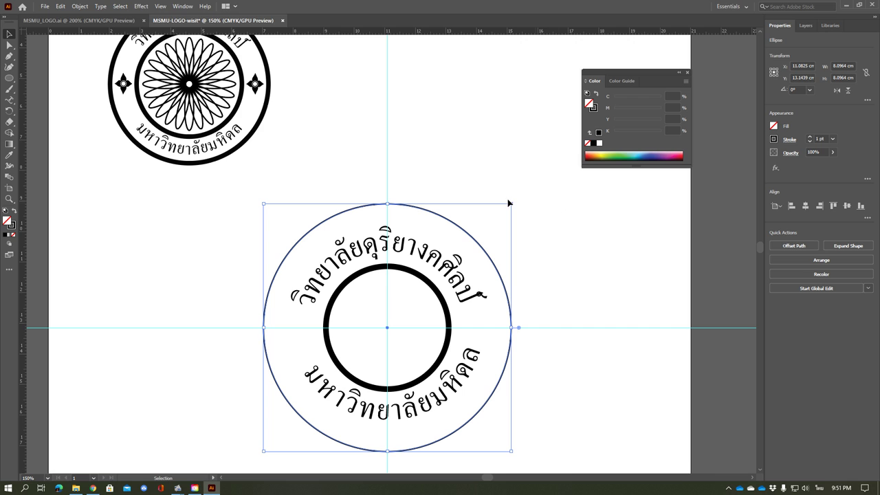
drag(511, 204, 502, 214)
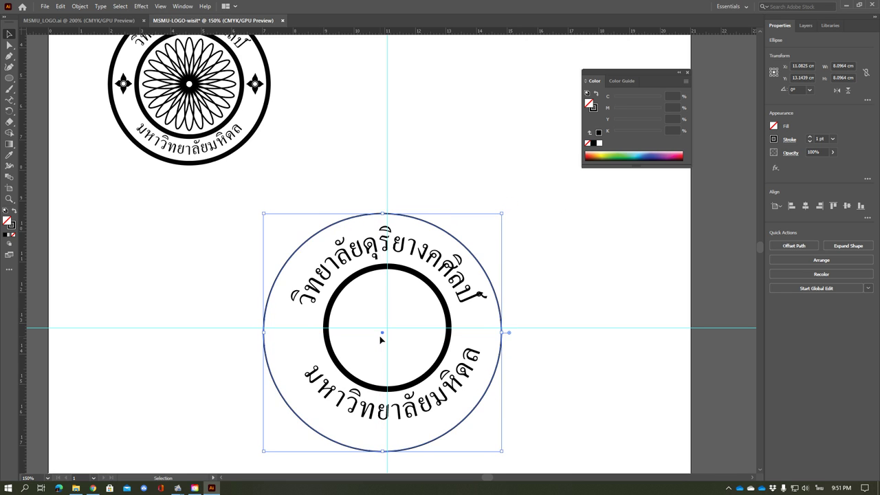
drag(383, 335, 388, 328)
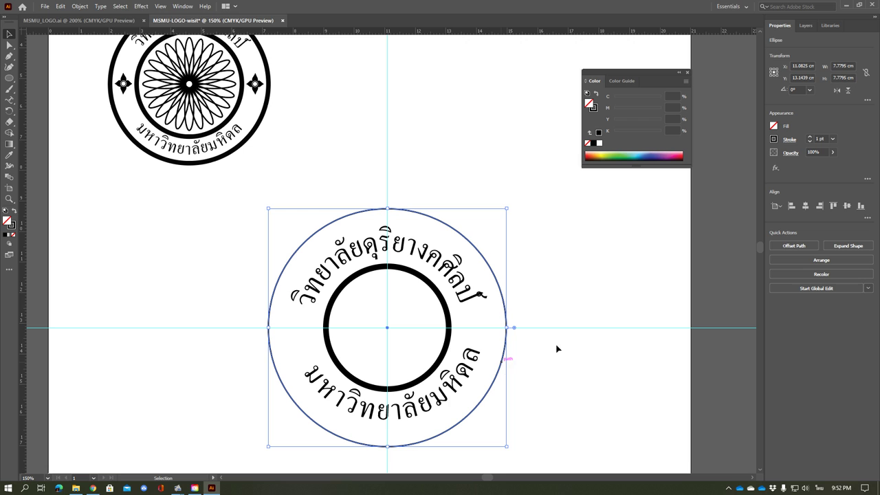
Give the outer circle a 5 pt stroke and shrink it to about 7.31 cm, re-centred
click(832, 139)
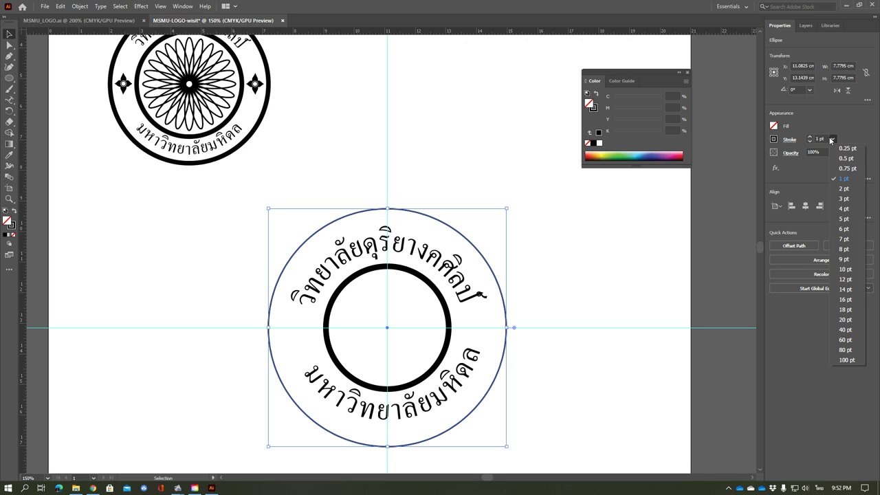
click(844, 219)
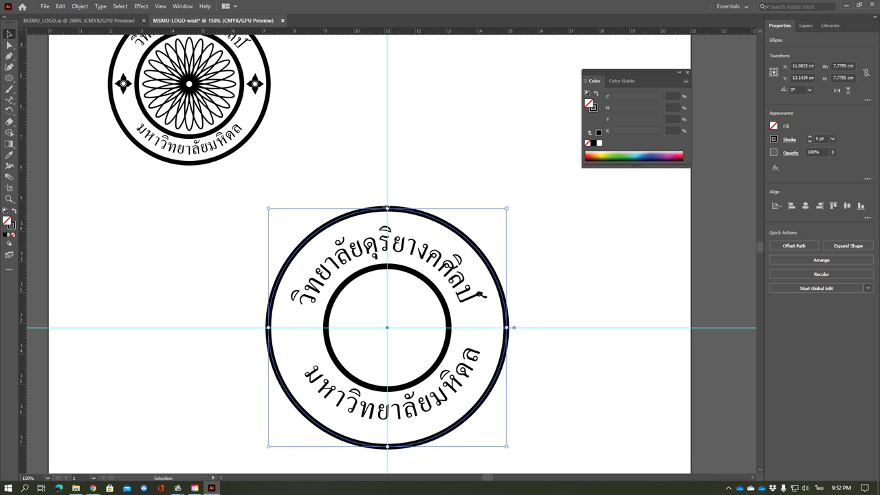
drag(387, 208, 387, 224)
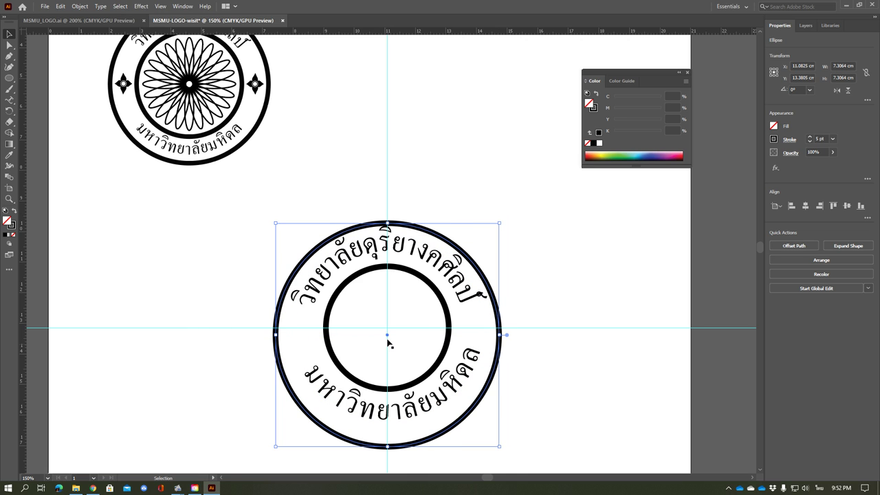
drag(387, 338, 387, 331)
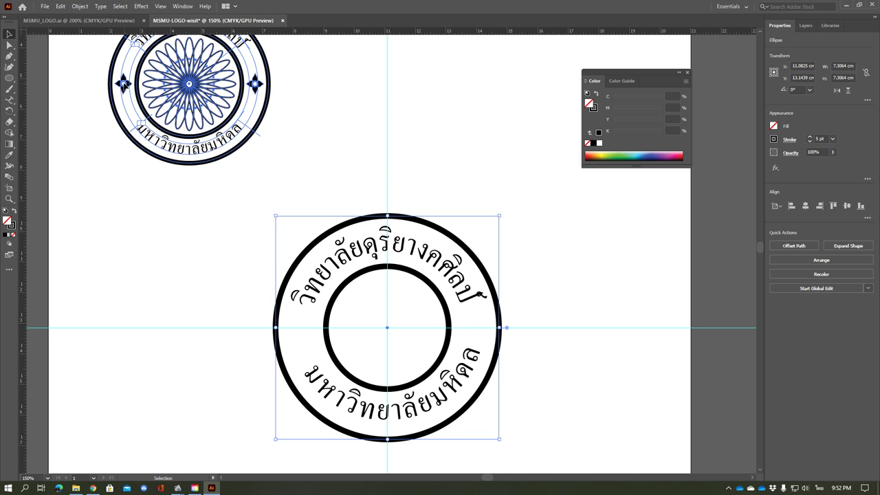
Select the top reference logo and ungroup it via Object > Ungroup
click(124, 83)
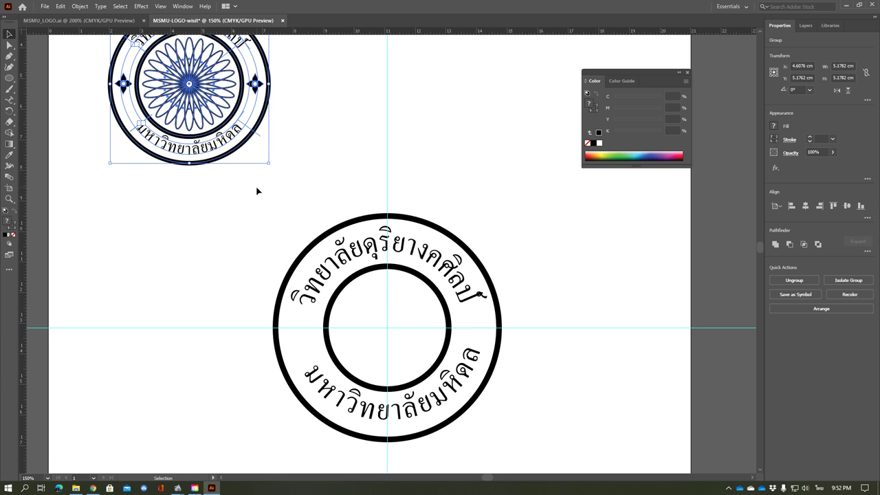
scroll(237, 228, up, 1)
scroll(238, 228, up, 2)
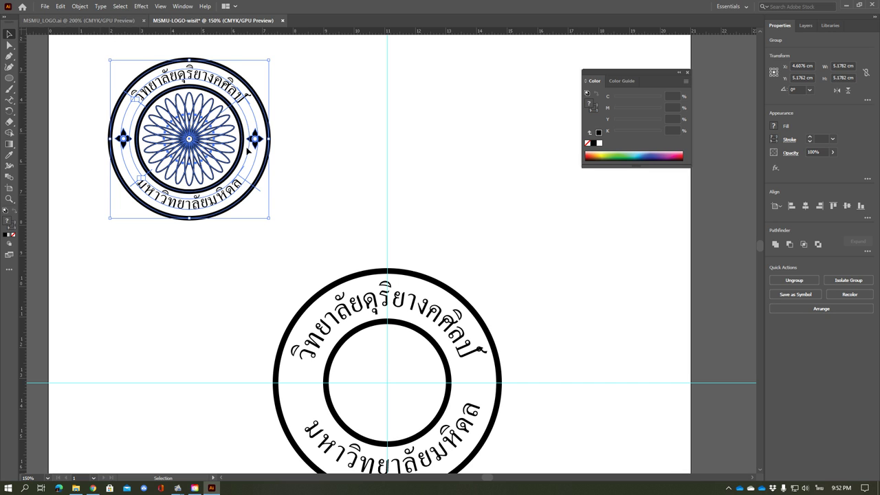
click(81, 7)
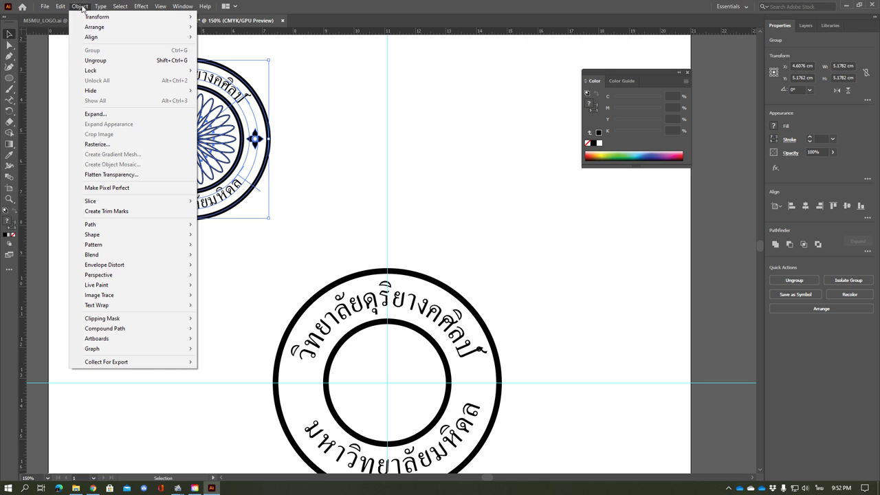
click(95, 61)
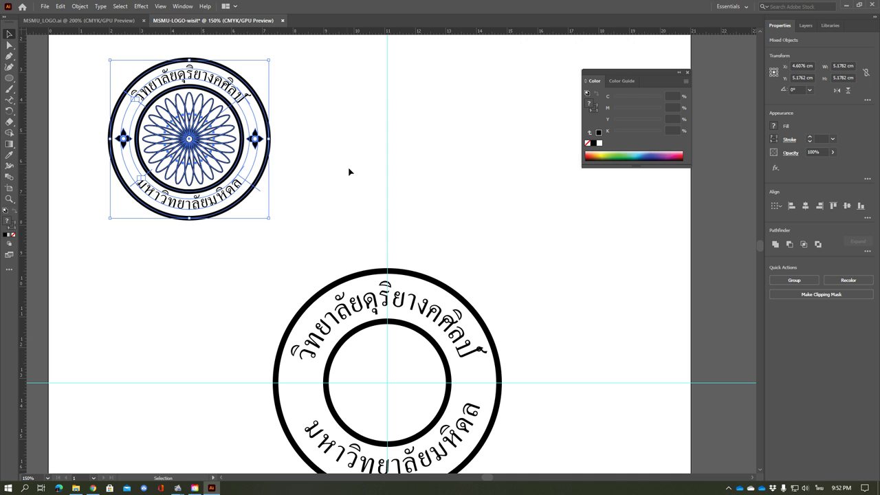
click(283, 160)
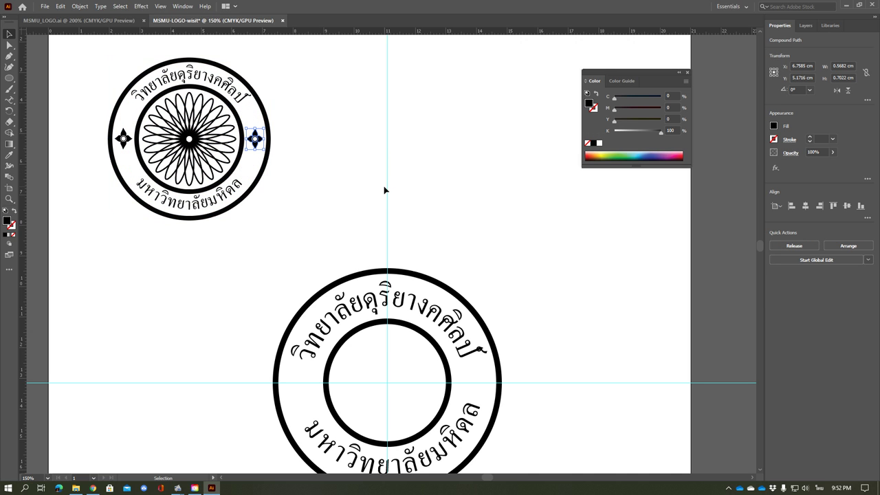
Regroup the reference logo's parts, including the right diamond ornament
click(81, 6)
click(96, 51)
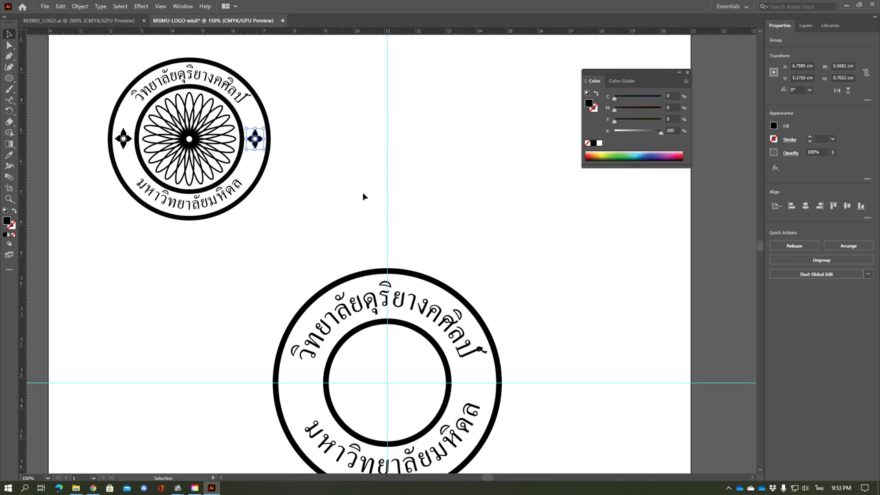
click(256, 140)
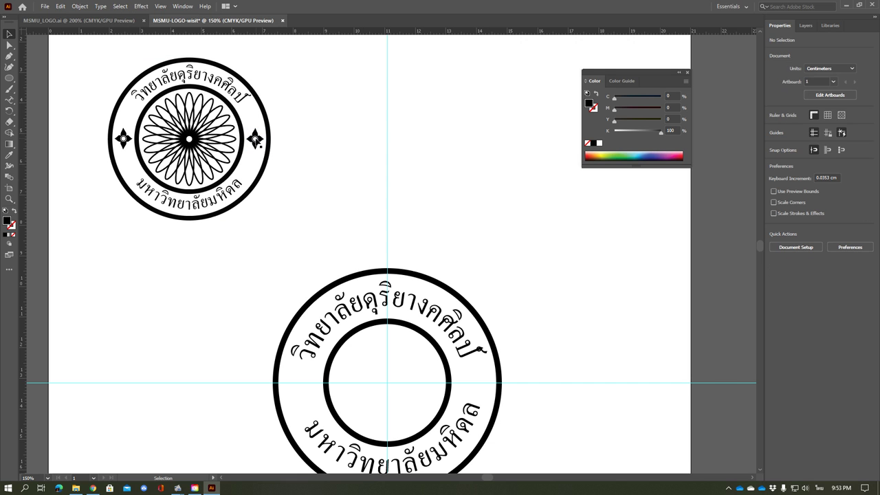
click(256, 140)
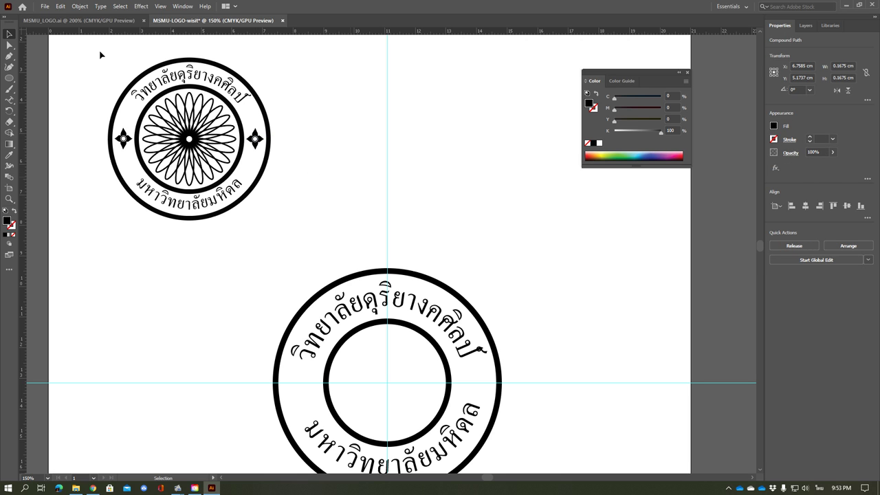
drag(99, 55, 309, 230)
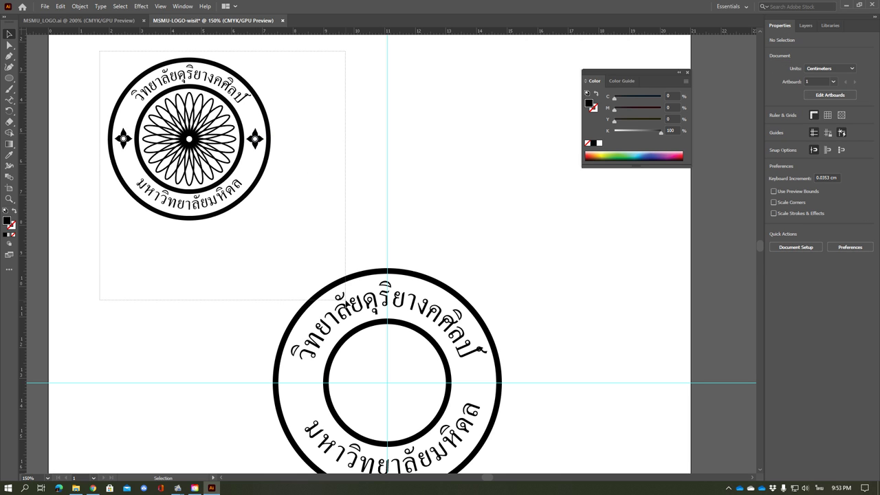
click(358, 210)
drag(85, 49, 313, 216)
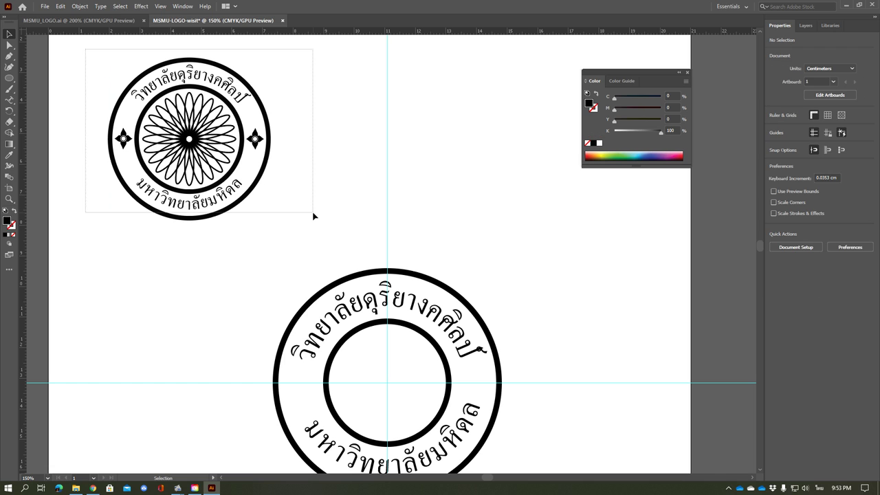
click(79, 6)
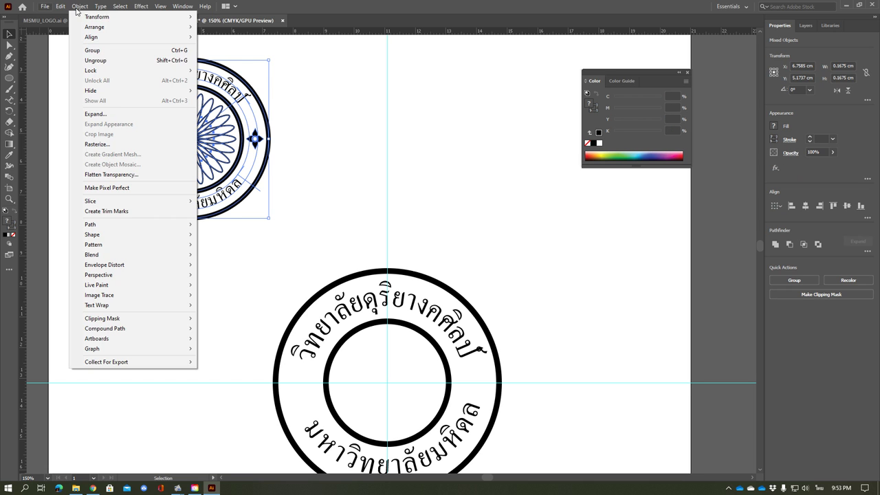
click(96, 50)
click(352, 172)
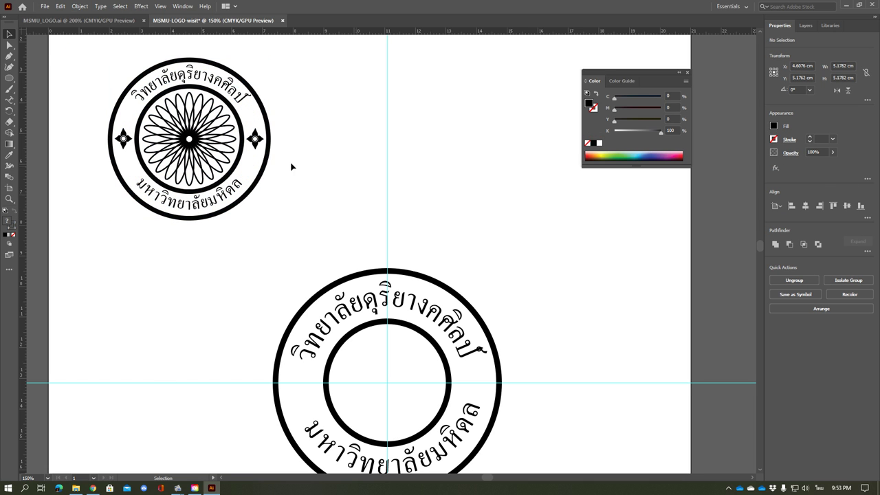
Ungroup the reference logo again and copy its right-hand diamond ornament
click(255, 140)
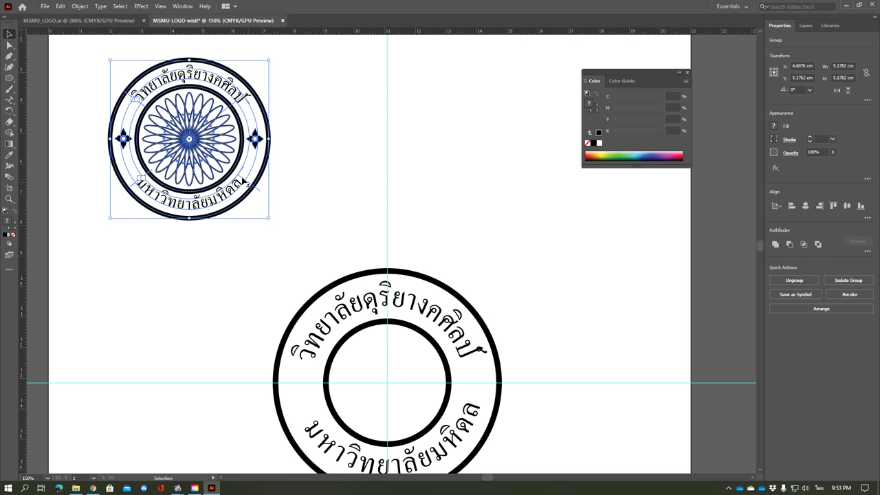
click(79, 6)
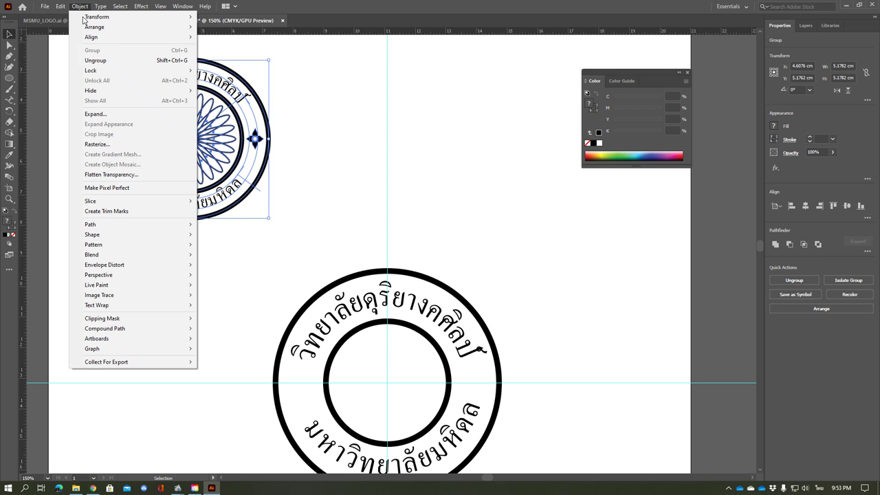
click(94, 60)
click(336, 133)
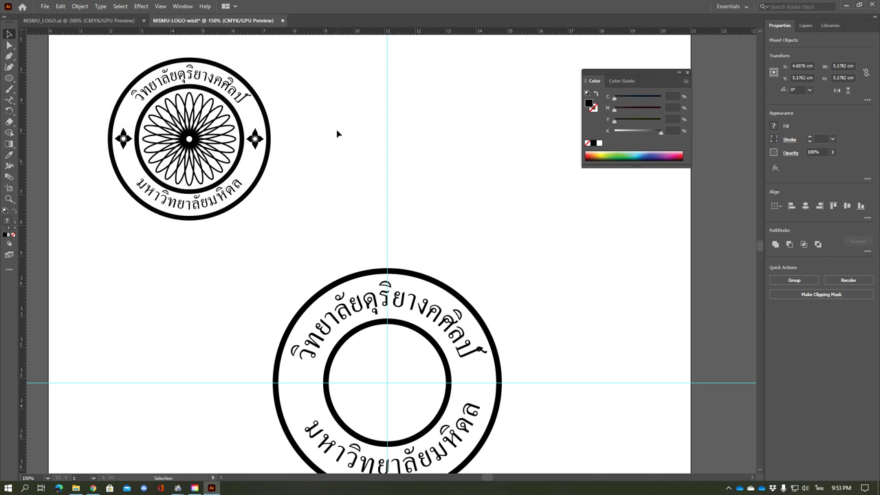
click(256, 141)
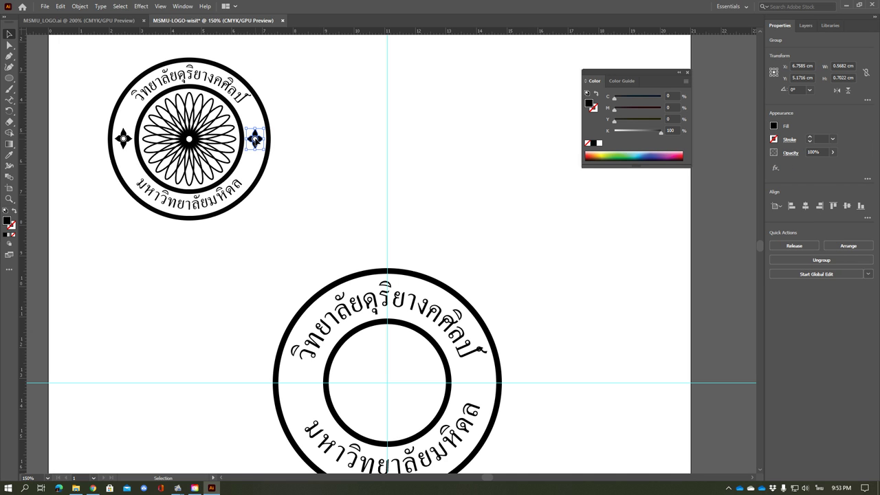
key(a)
key(v)
click(580, 326)
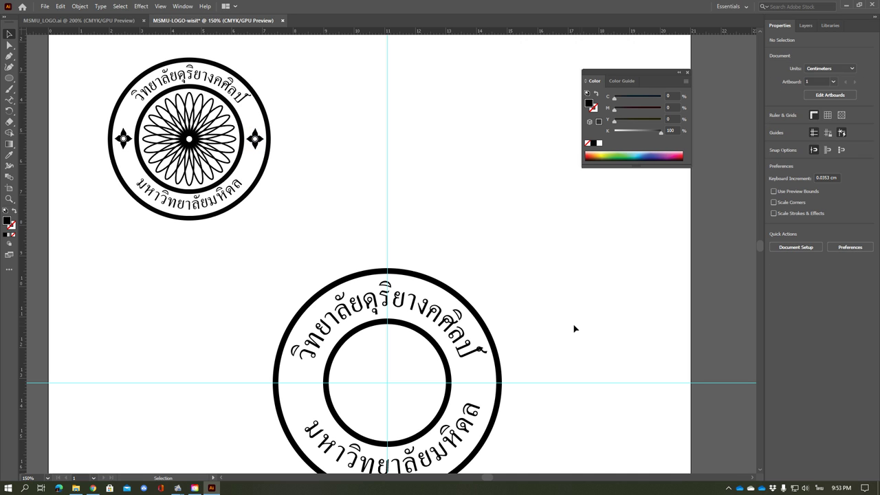
Paste the copied diamond ornament and check selections on the lower ring's curved text
key(a)
key(ctrl+v)
key(v)
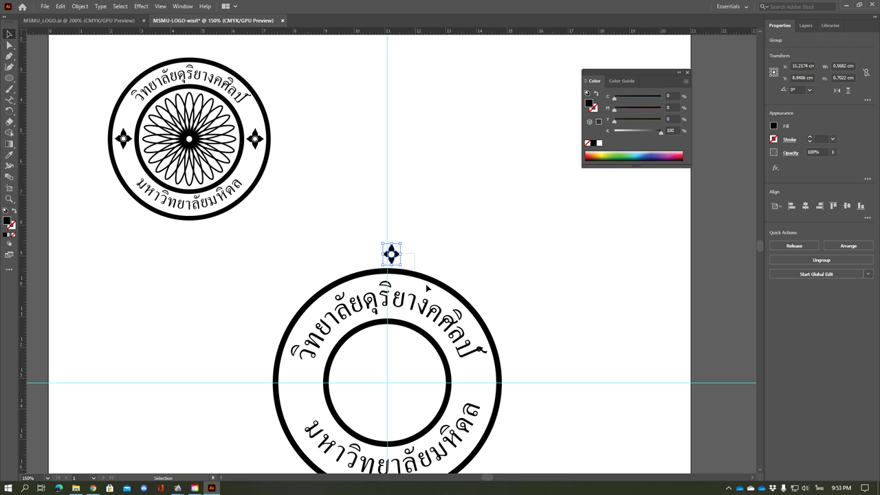
shift+click(455, 335)
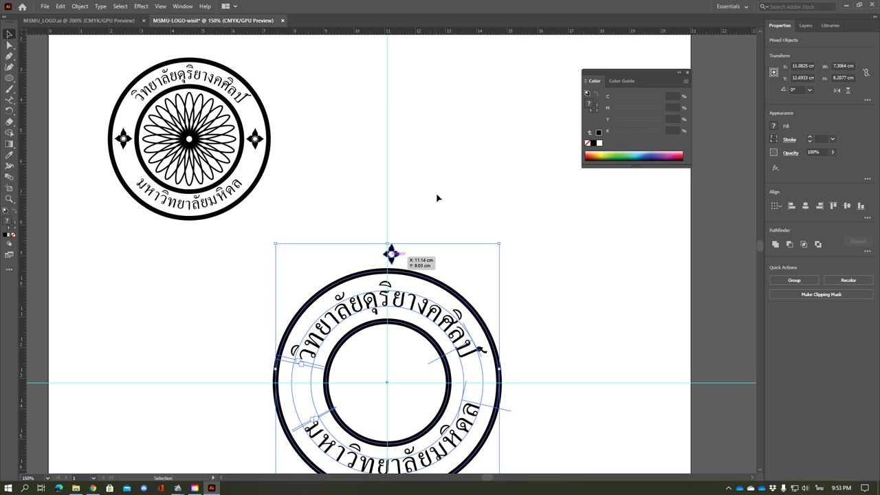
key(ctrl+h)
click(415, 249)
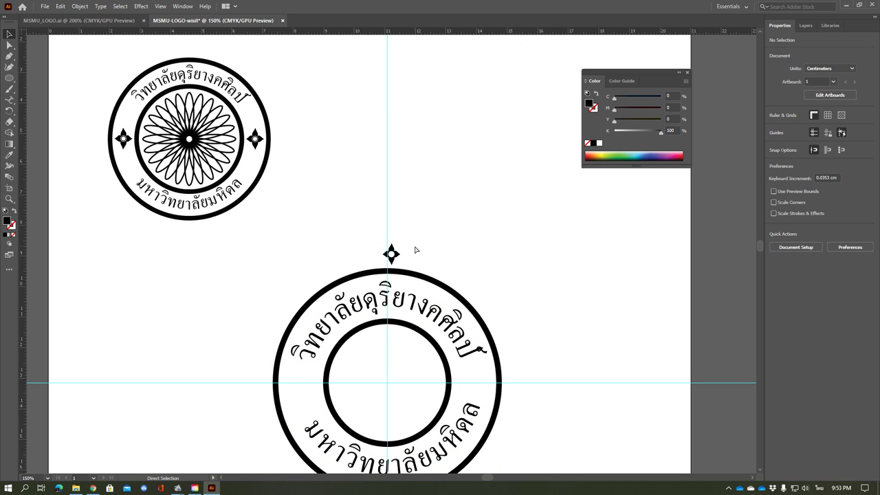
click(447, 299)
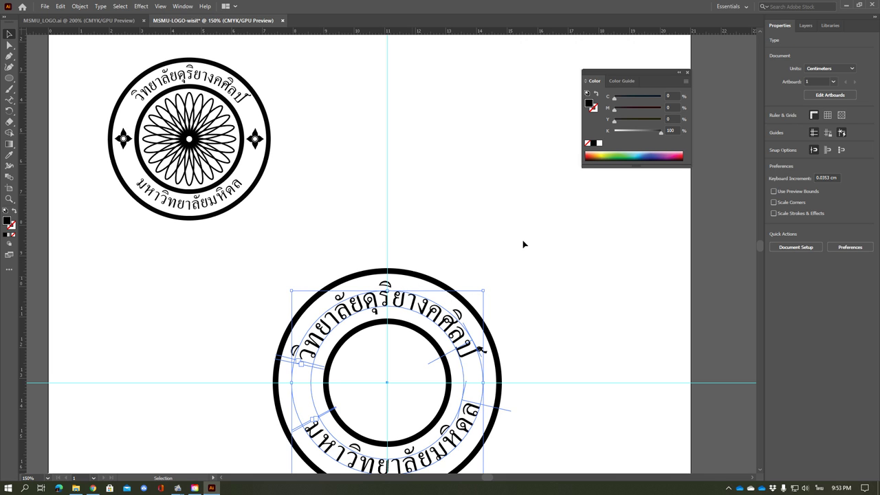
click(548, 336)
Paste the ornament and place it on the lower ring's right edge at the horizontal guide
key(a)
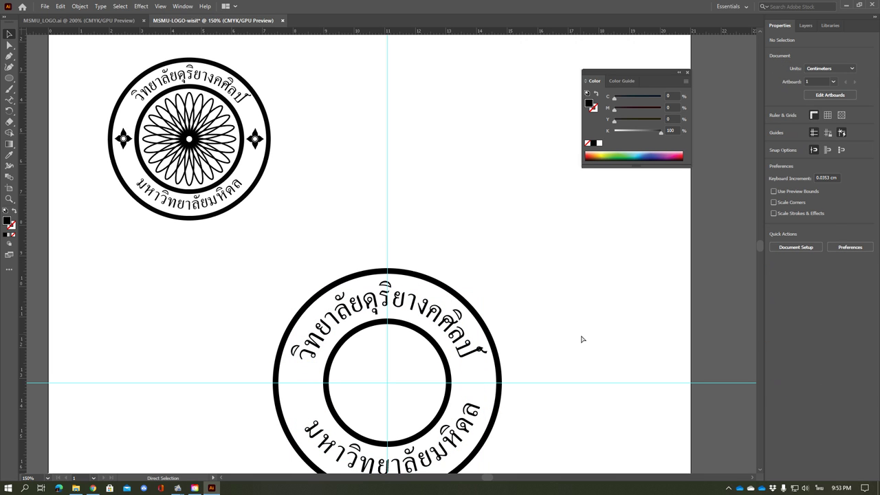
key(ctrl+v)
mouse_move(392, 254)
mouse_down()
mouse_move(479, 251)
mouse_move(479, 383)
mouse_up()
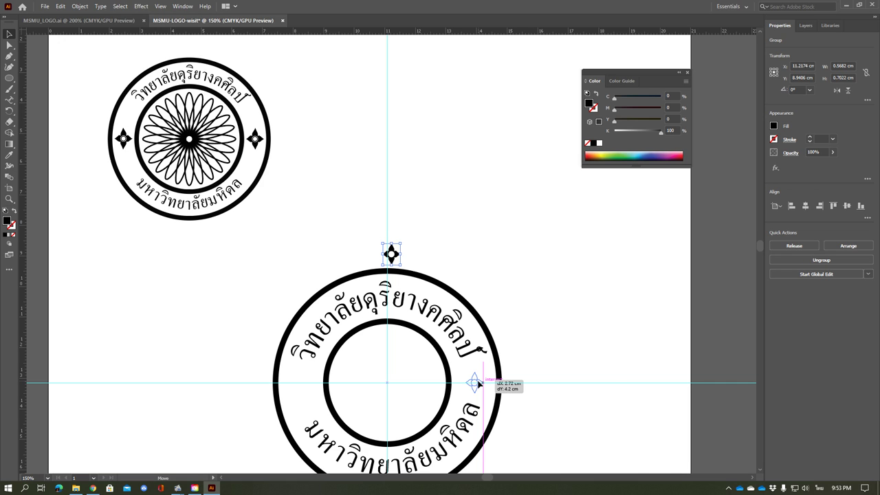
drag(480, 383, 479, 383)
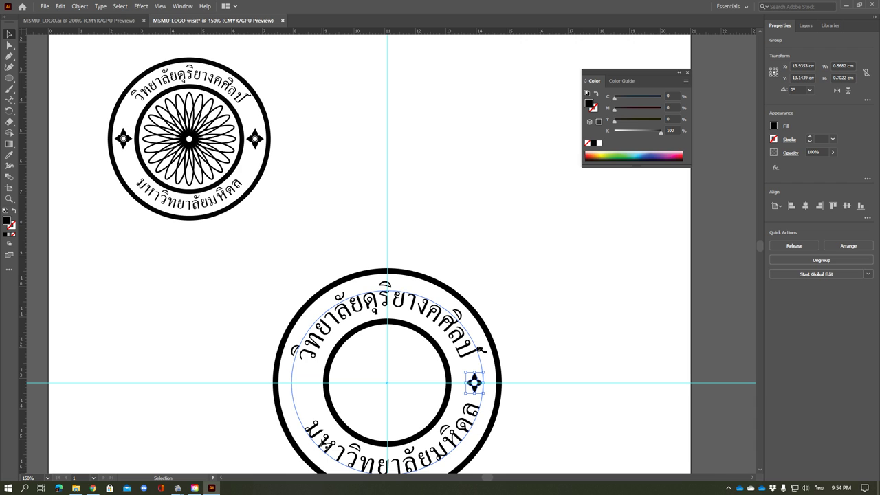
click(322, 443)
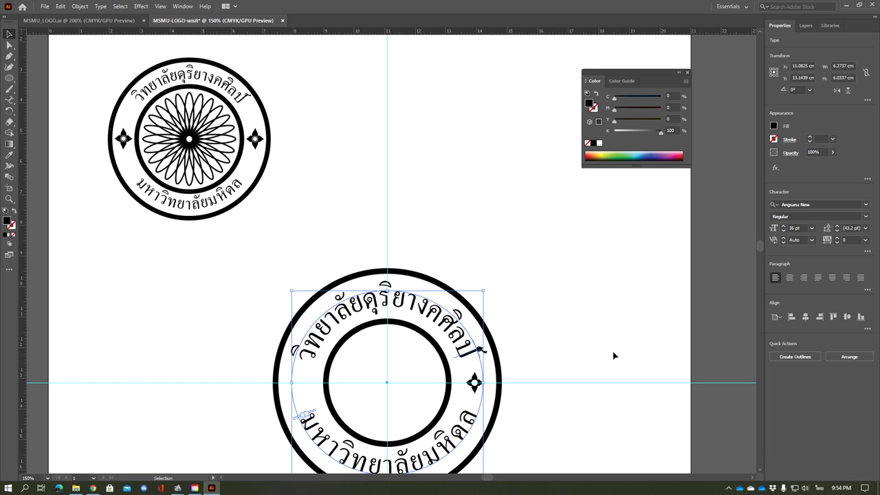
click(477, 387)
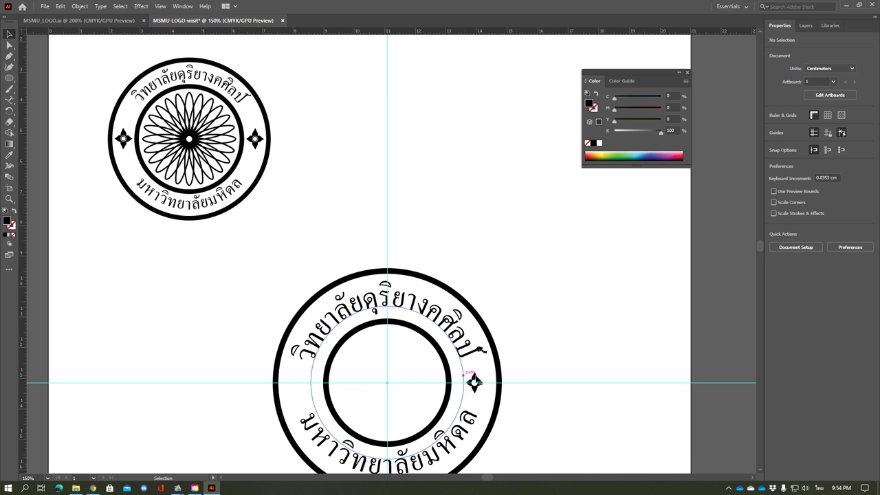
Reflect a copy of the right ornament across the ring centre onto the seal's left side
click(475, 382)
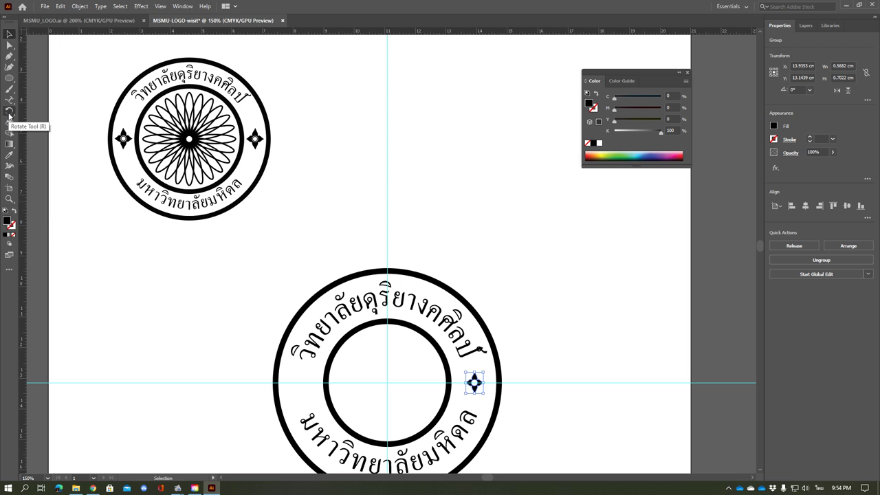
click(9, 113)
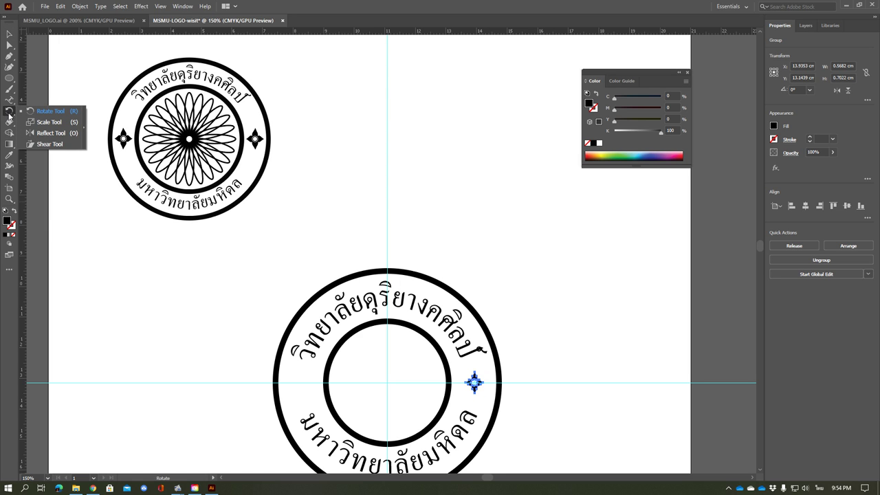
click(47, 137)
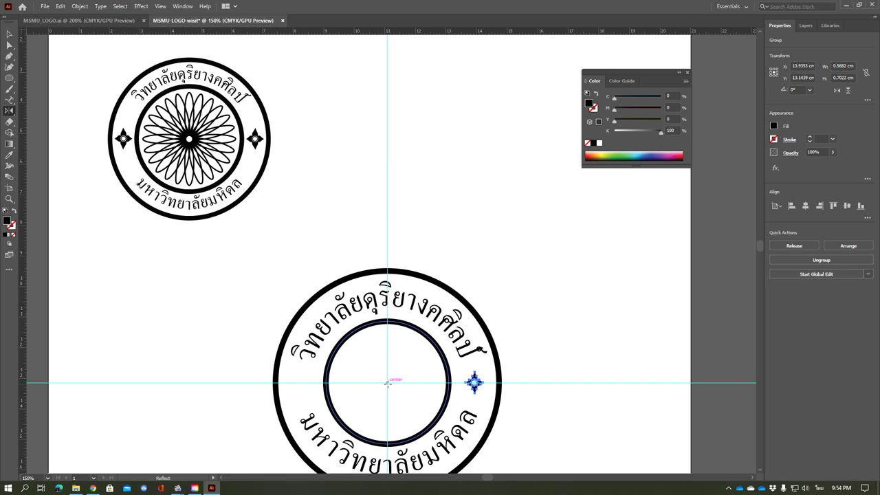
click(387, 381)
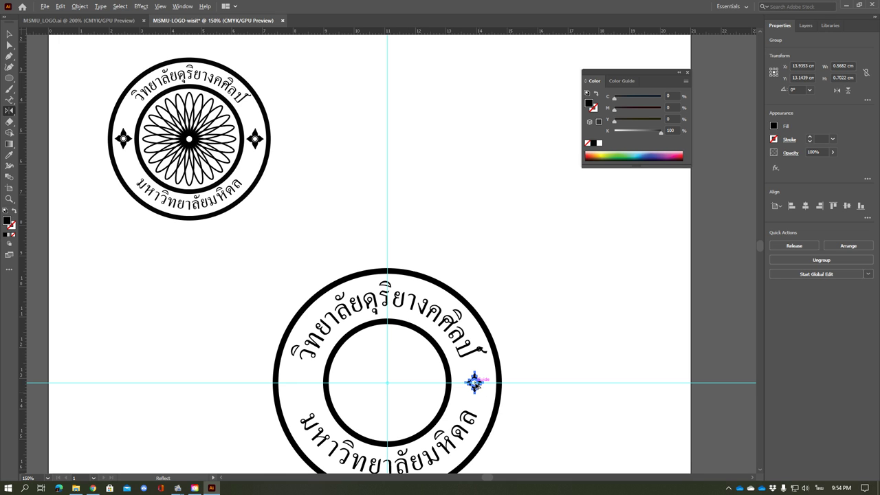
drag(475, 382, 339, 338)
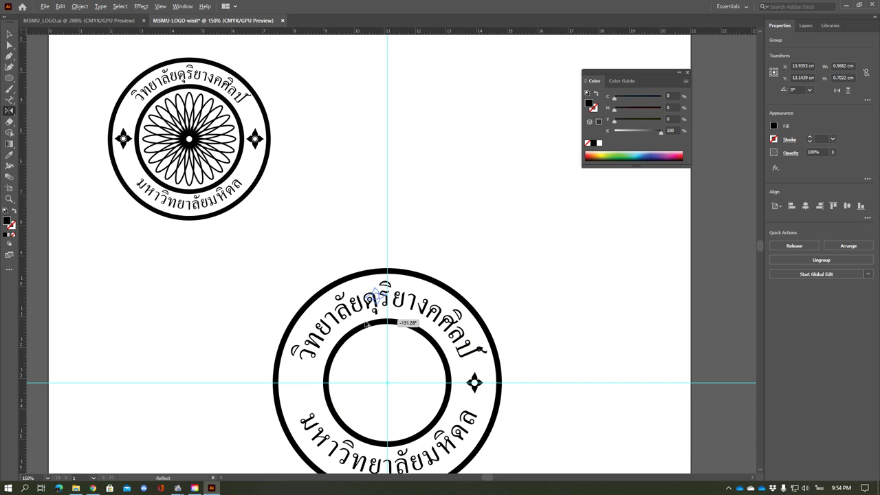
drag(339, 338, 323, 383)
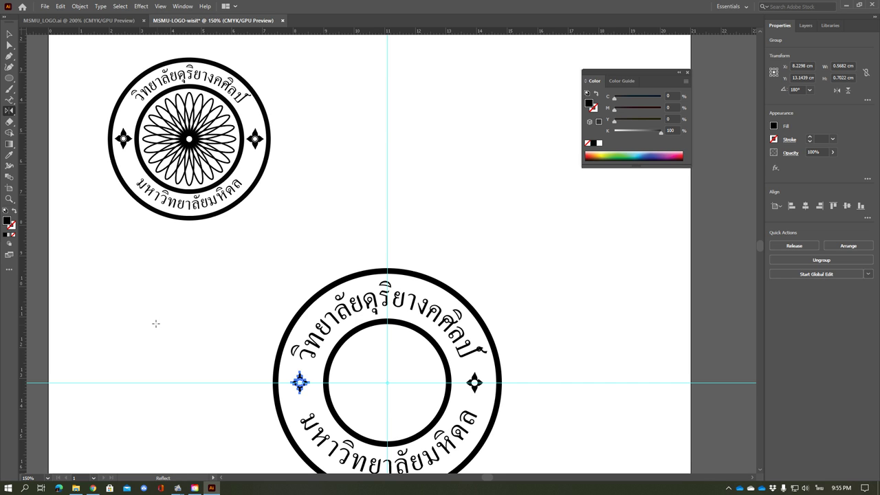
click(10, 33)
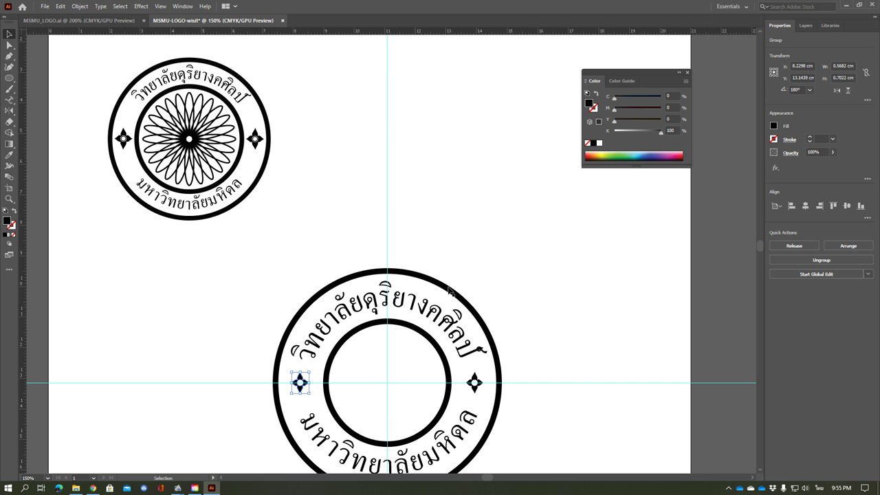
click(581, 372)
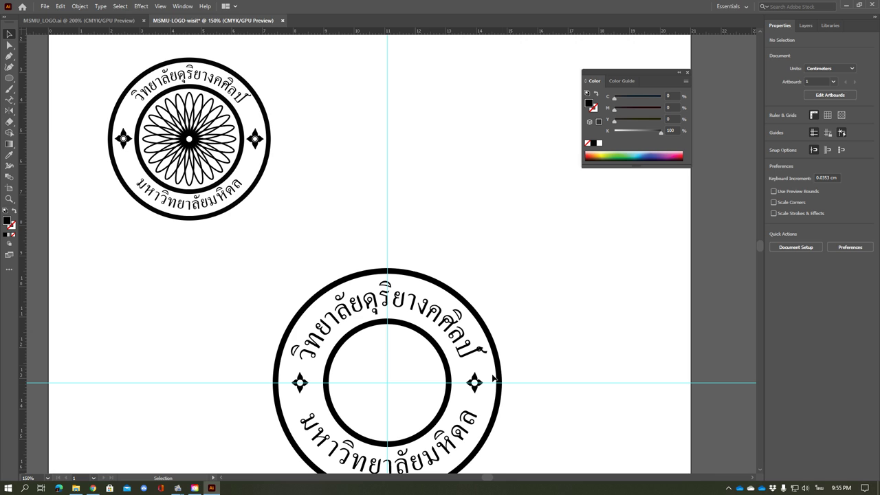
drag(475, 383, 514, 397)
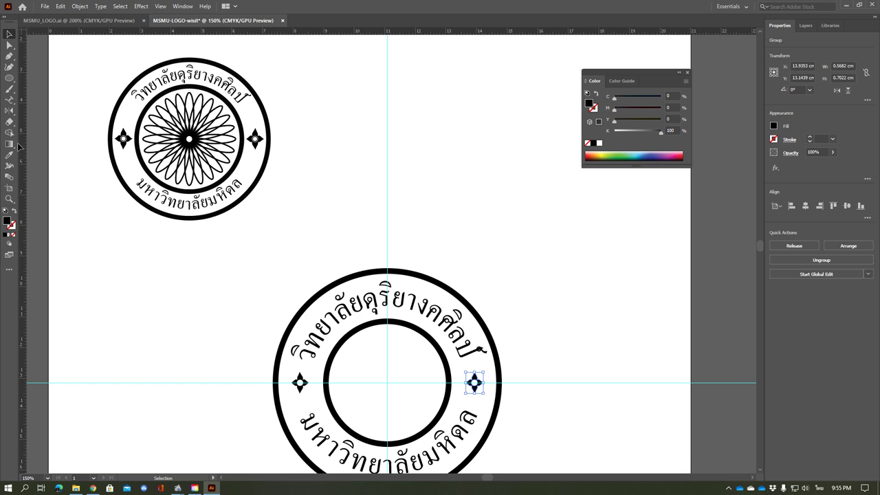
right_click(10, 111)
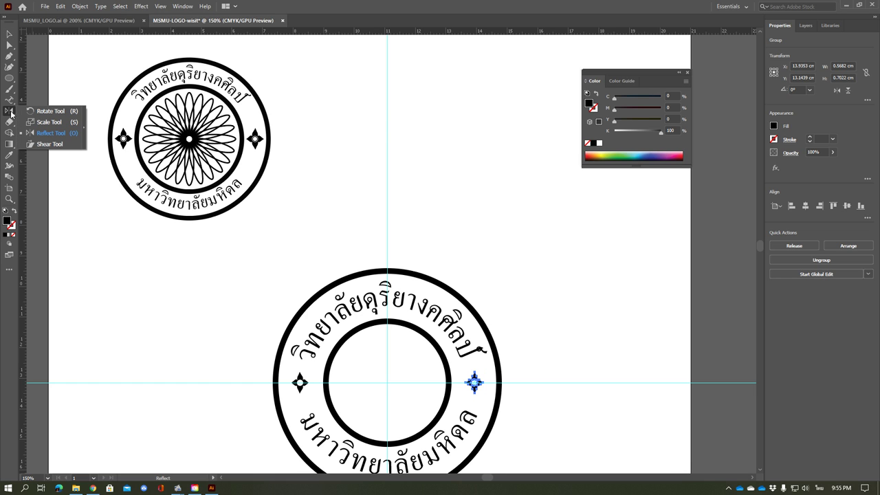
click(52, 133)
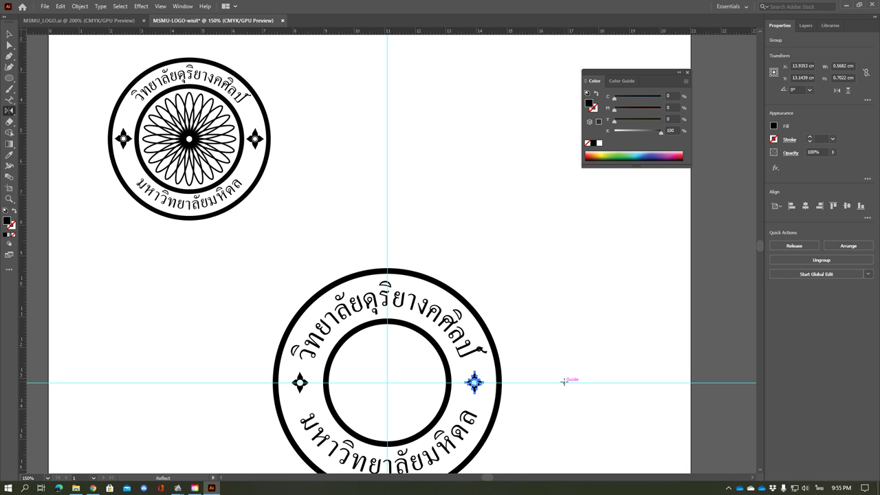
click(564, 383)
mouse_move(475, 383)
mouse_down()
mouse_move(603, 393)
mouse_move(608, 383)
mouse_up()
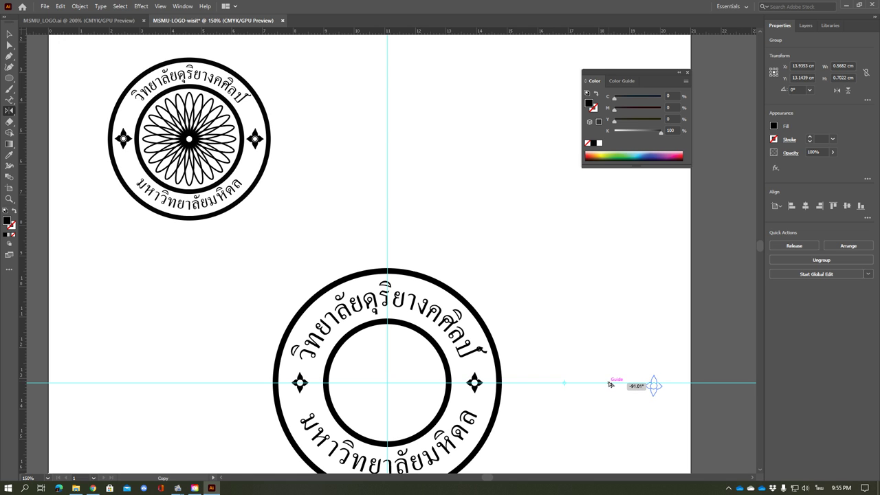
drag(608, 383, 608, 383)
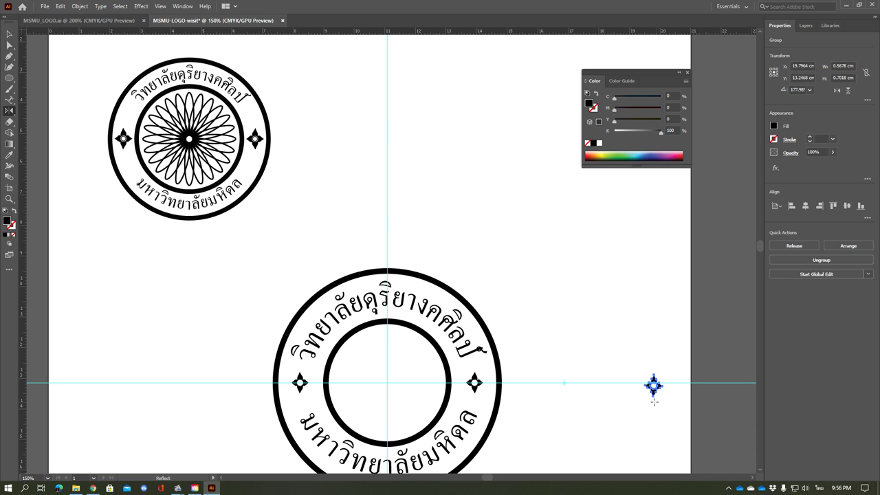
key(Delete)
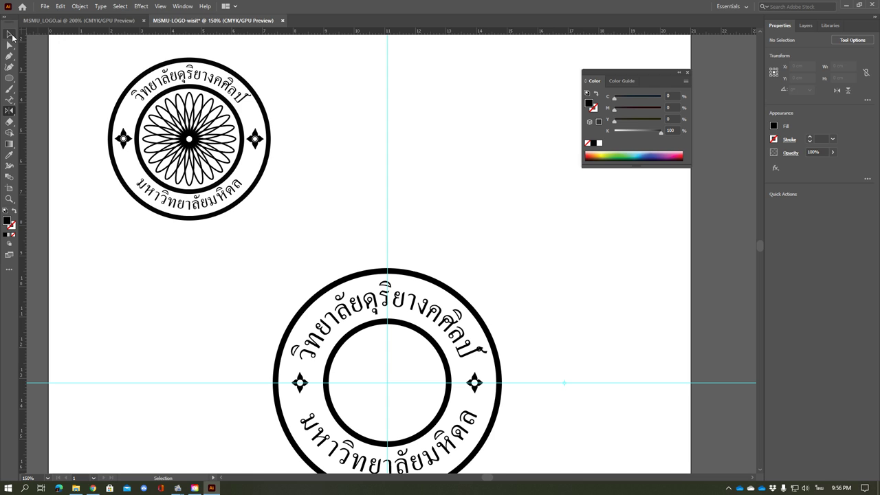
click(9, 33)
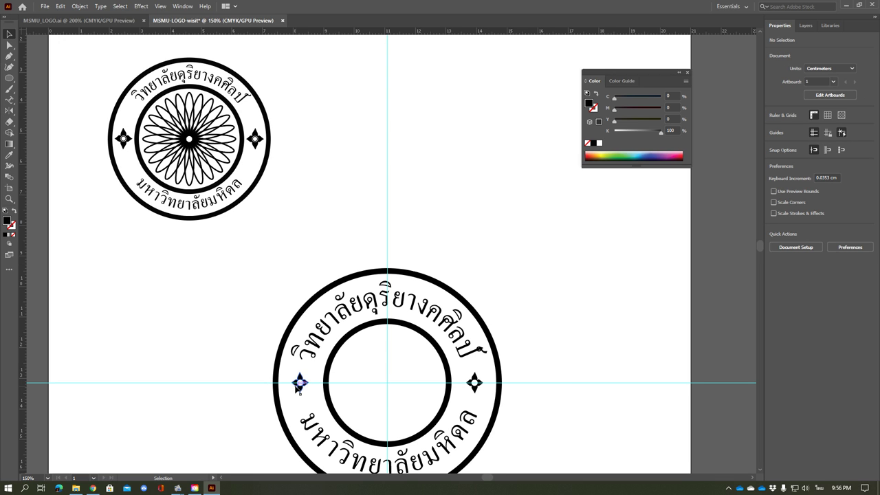
Nudge the left and right diamond ornaments so they sit evenly balanced on the guide
key(a)
key(ctrl+plus)
key(ctrl+plus)
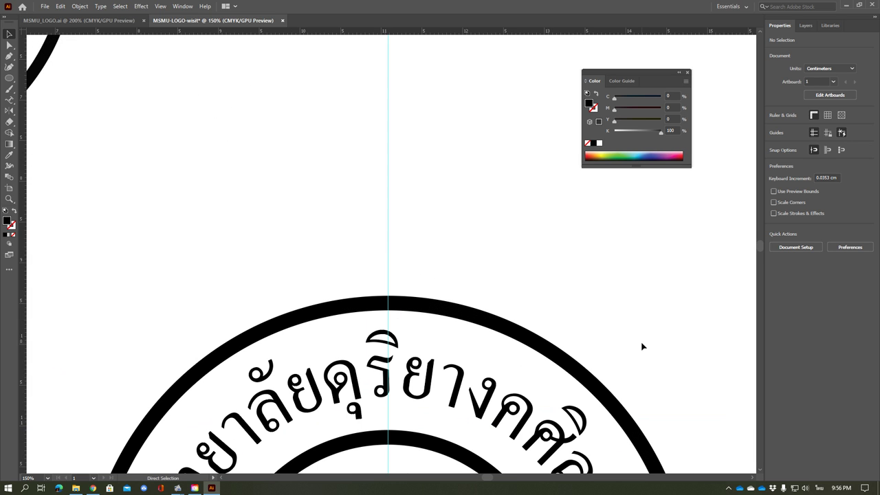
key(ctrl+plus)
key(ctrl+plus)
scroll(601, 412, down, 5)
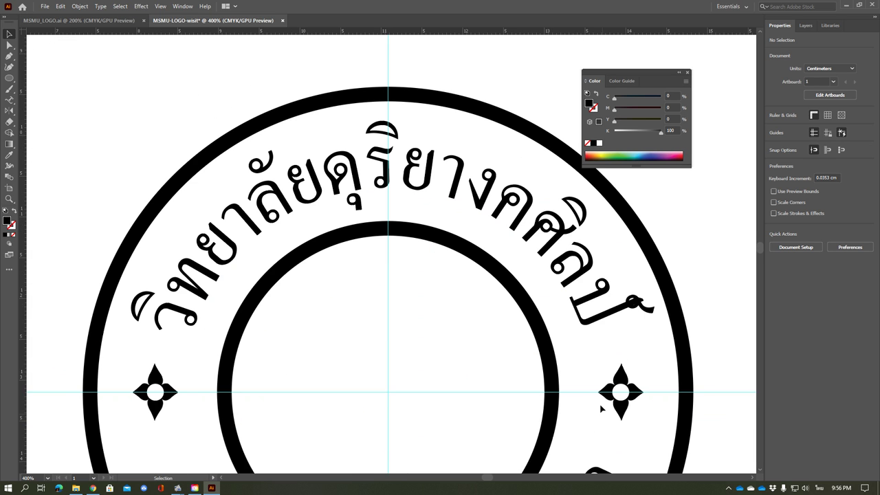
scroll(584, 408, down, 1)
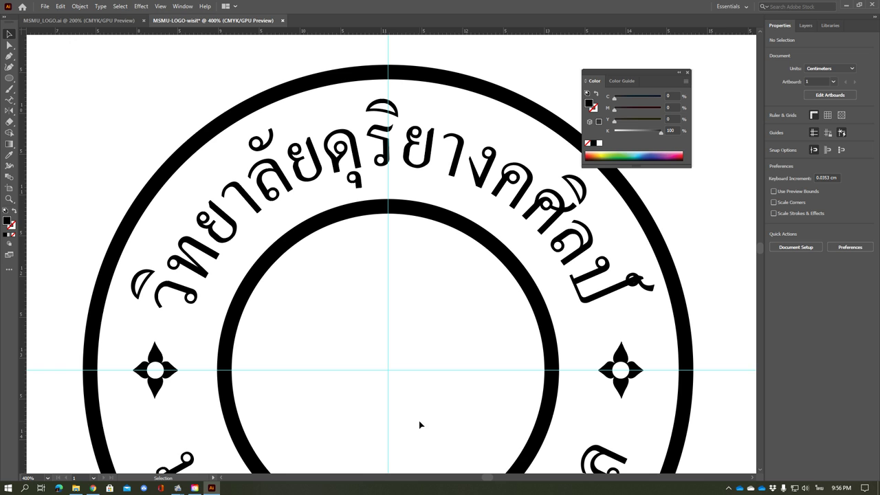
click(165, 387)
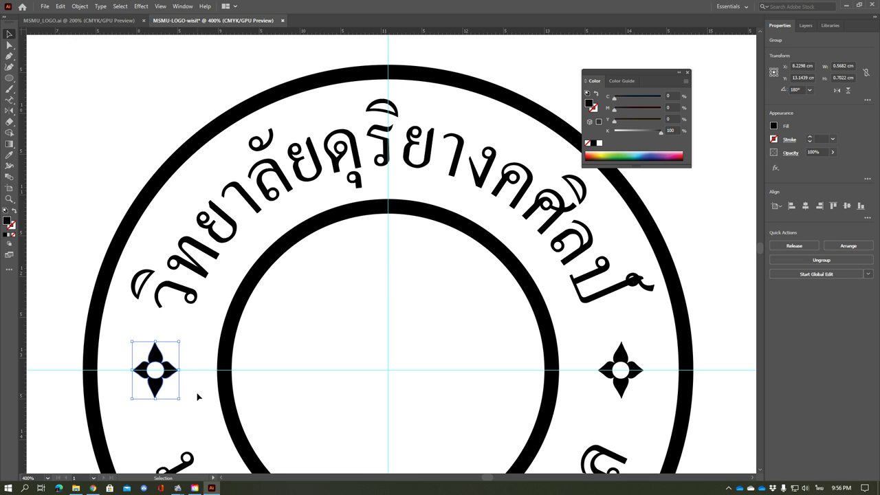
key(Right)
key(Right)
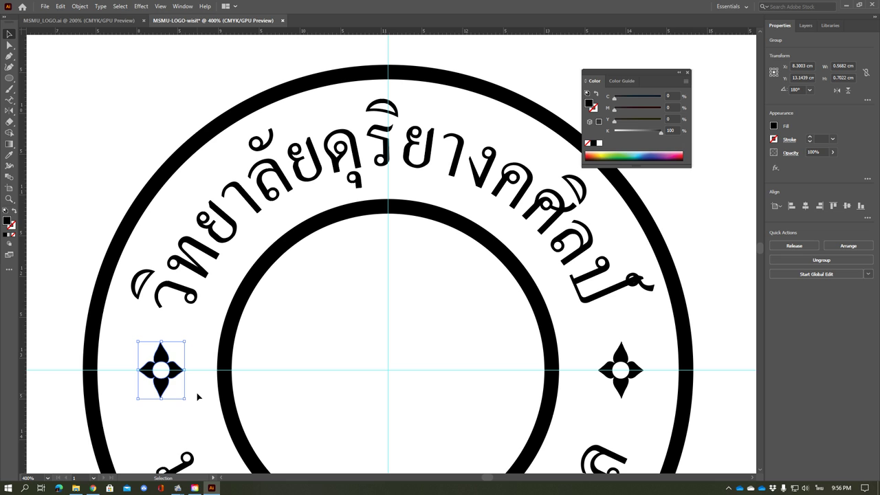
click(627, 389)
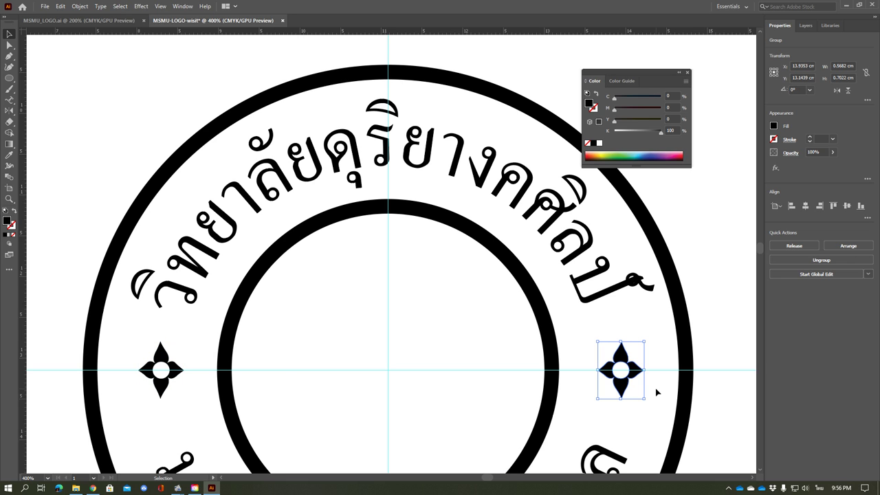
key(Left)
key(Left)
key(Left)
key(Right)
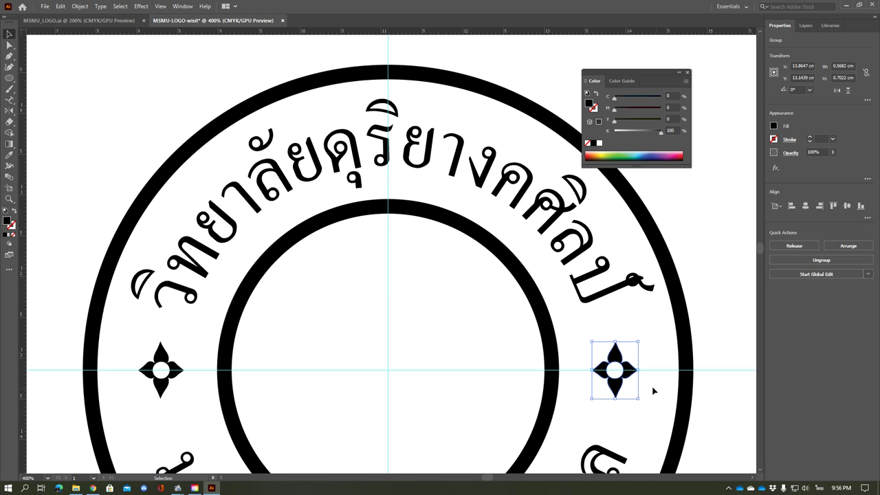
click(83, 176)
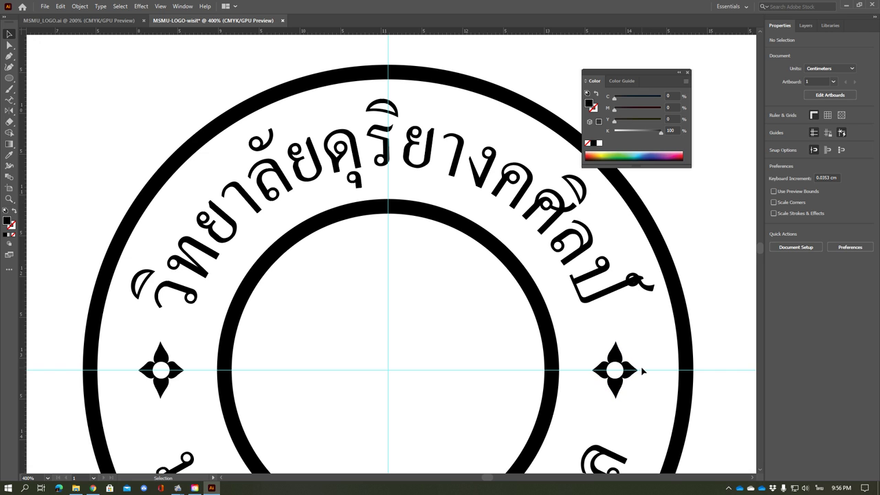
Zoom out to view the whole page, then zoom back in on the new logo at 300%
scroll(631, 362, down, 2)
scroll(631, 365, down, 1)
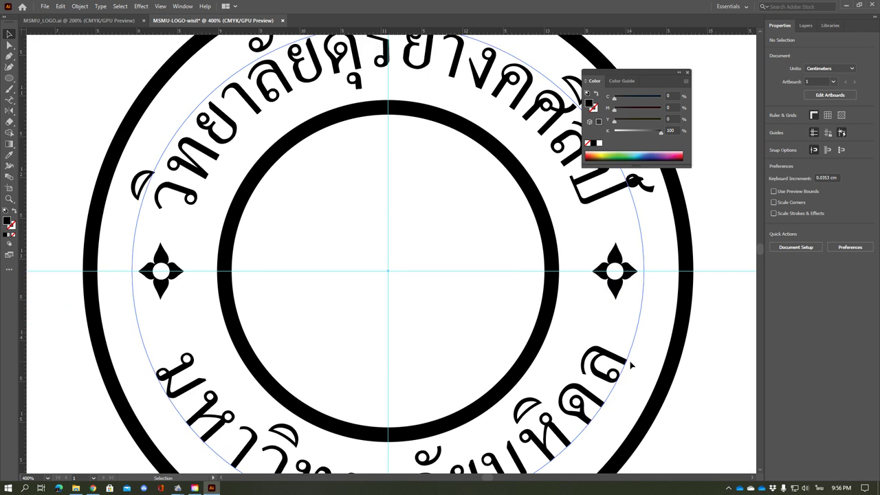
scroll(631, 366, down, 1)
scroll(631, 365, down, 1)
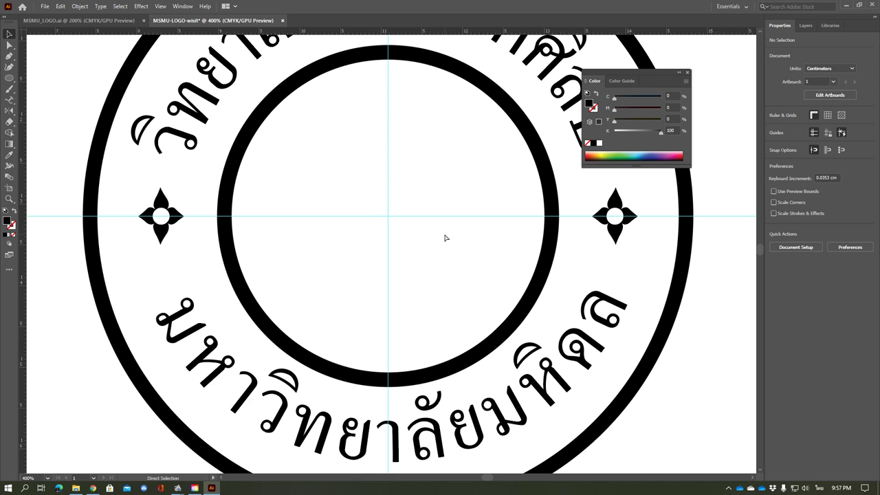
key(ctrl+minus)
key(ctrl+minus)
key(ctrl+minus)
key(ctrl+minus)
key(ctrl+minus)
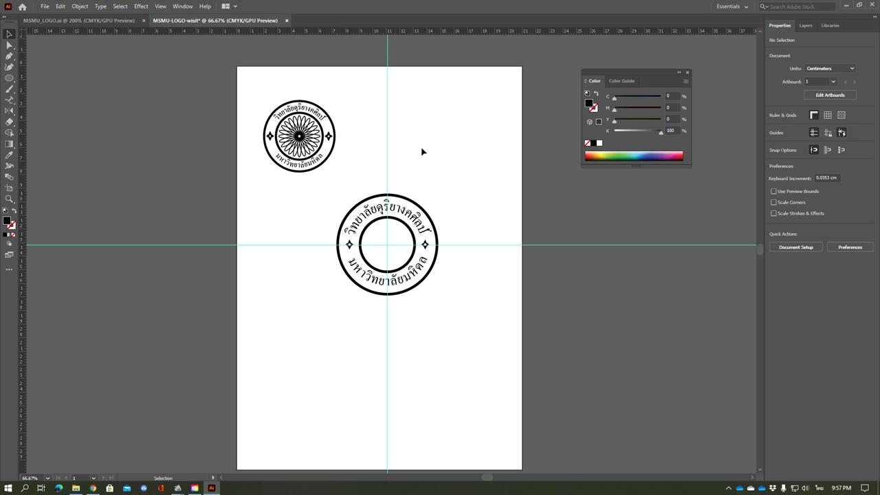
key(a)
key(v)
key(ctrl+plus)
key(ctrl+plus)
key(ctrl+plus)
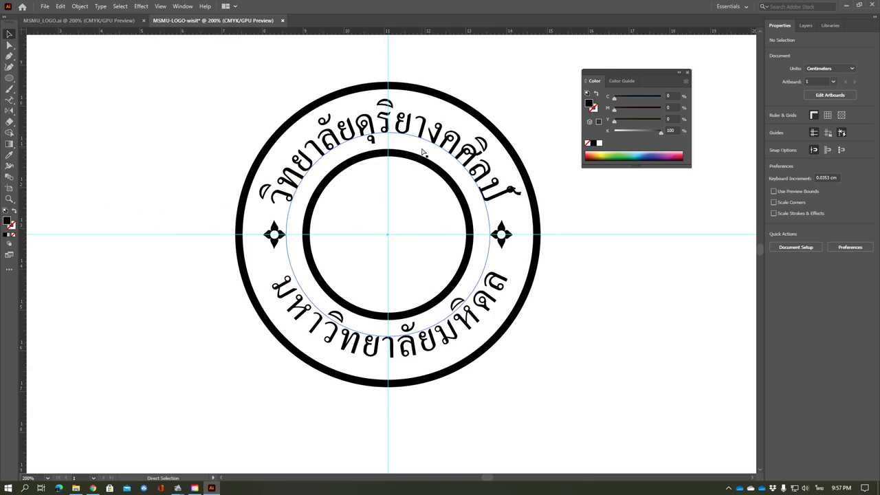
Set up the Ellipse tool with Fill None and a black stroke
click(9, 79)
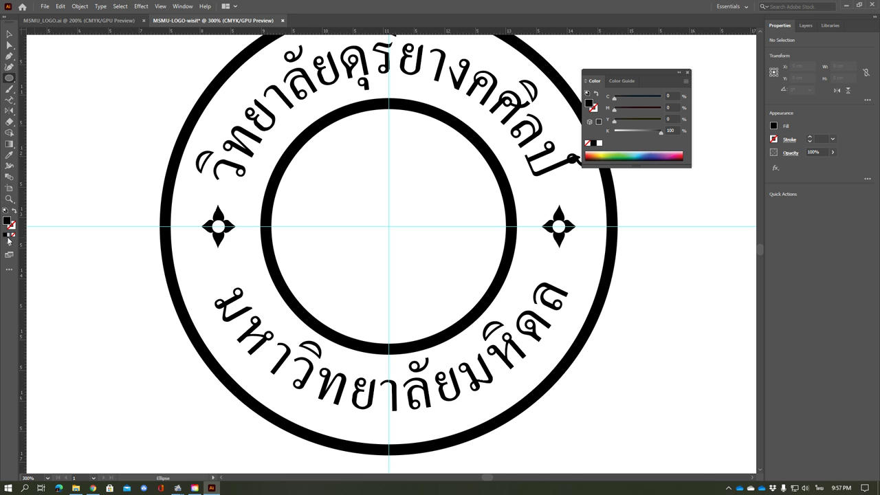
click(13, 236)
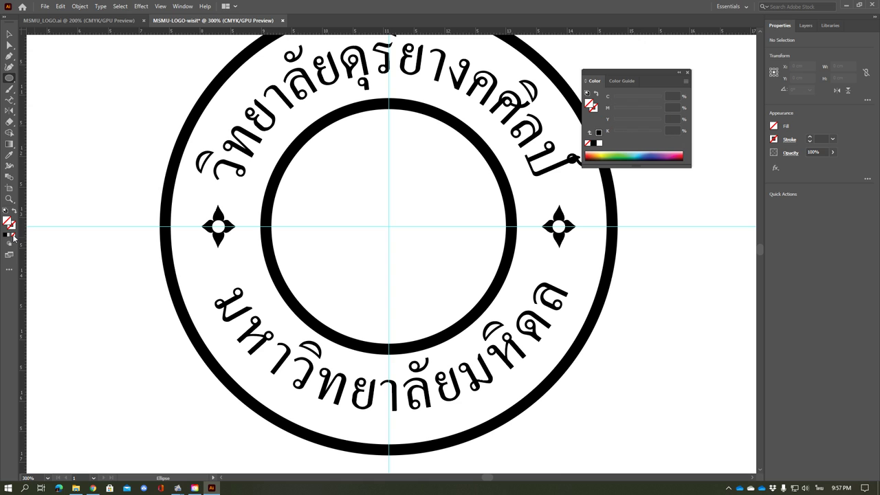
click(14, 228)
click(5, 235)
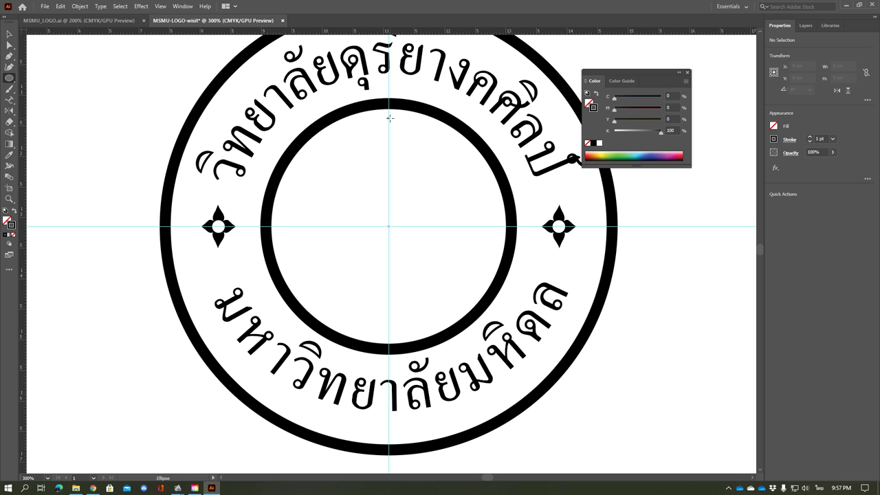
Draw a slim 0.17 × 1.59 cm ellipse from the inner ring's top, centred on the vertical guide
drag(389, 118, 402, 212)
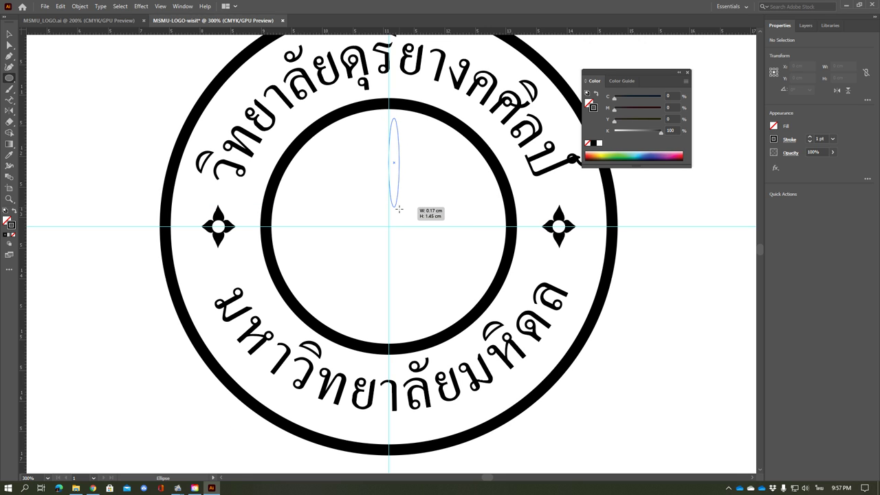
drag(402, 212, 400, 216)
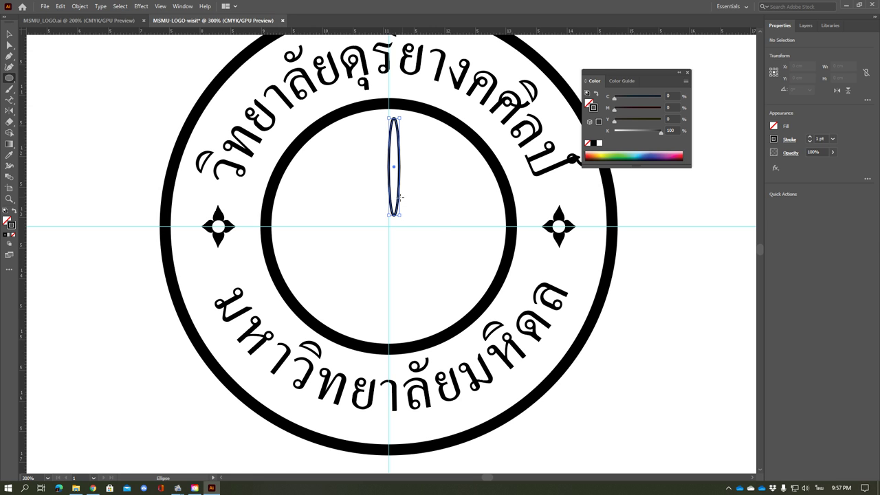
click(10, 33)
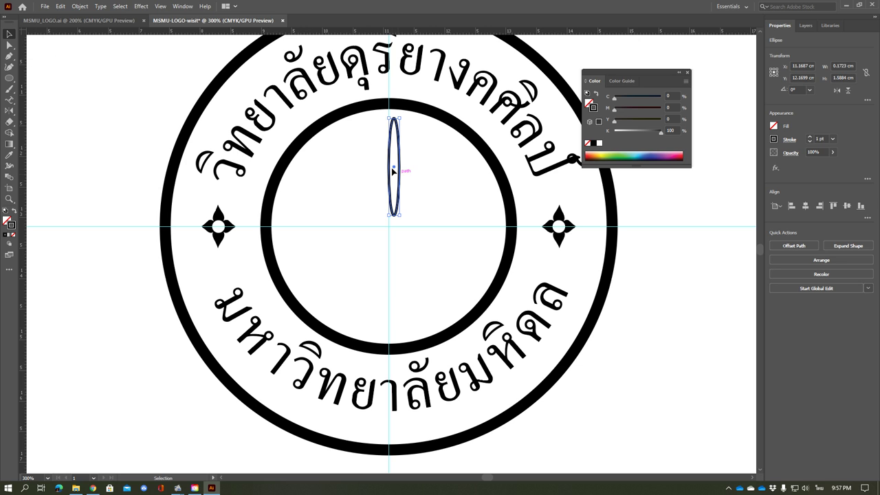
drag(394, 168, 390, 167)
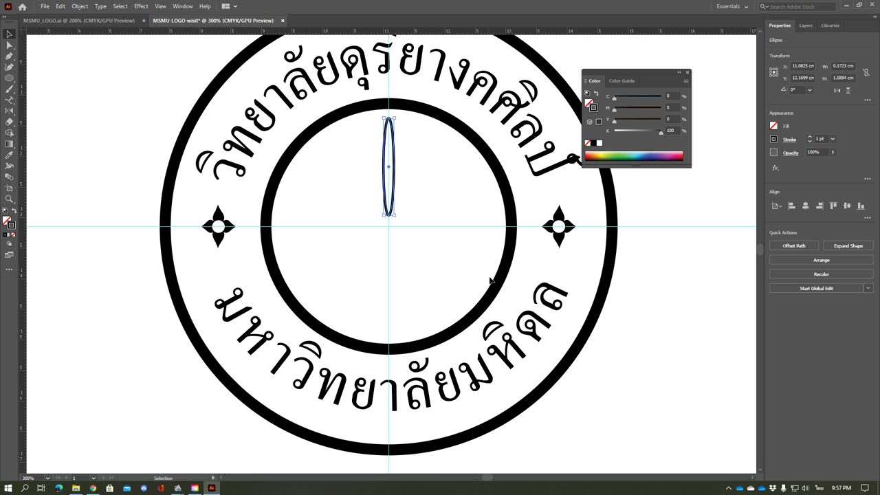
Give the slim petal ellipse a 0.5 pt stroke, reselect it, and choose the Rotate Tool
click(833, 139)
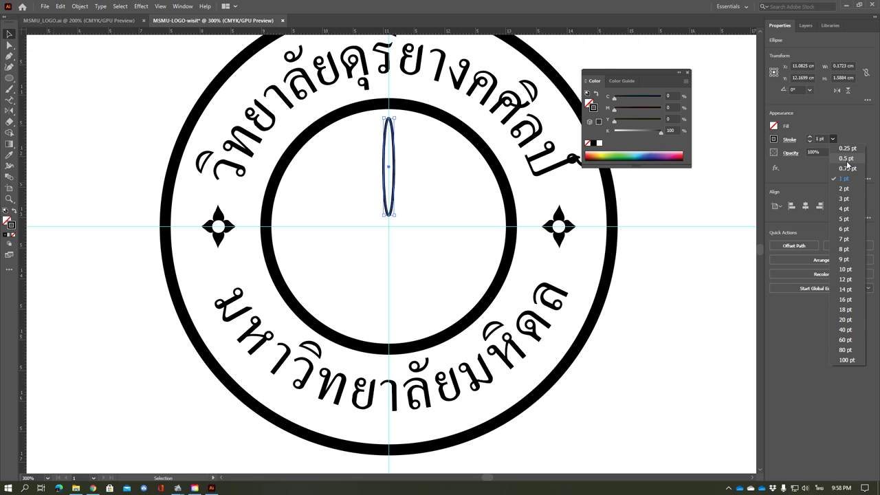
click(846, 159)
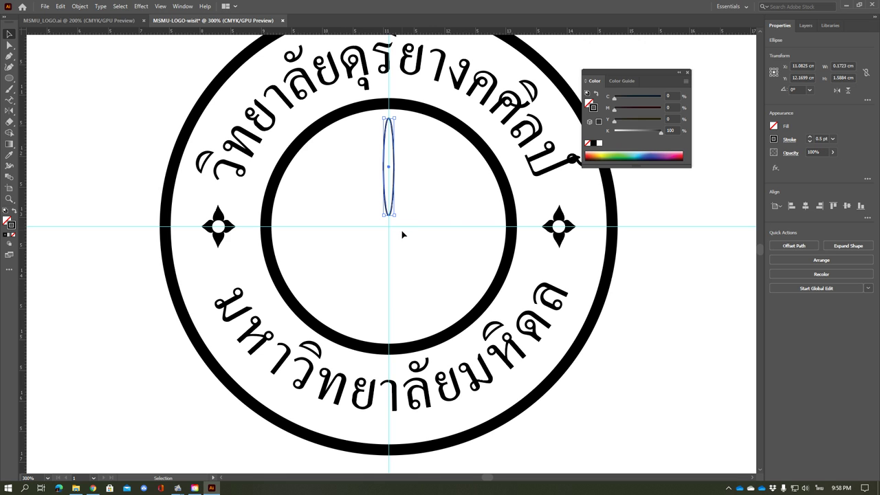
click(537, 335)
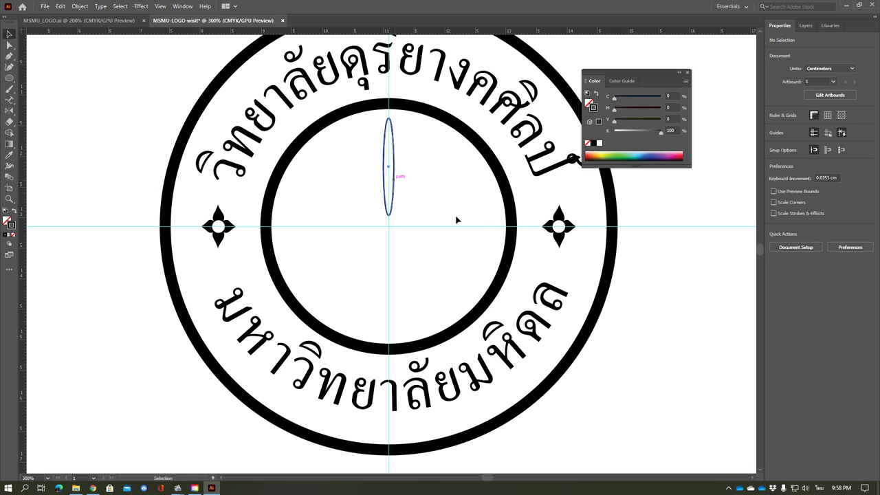
key(ctrl+z)
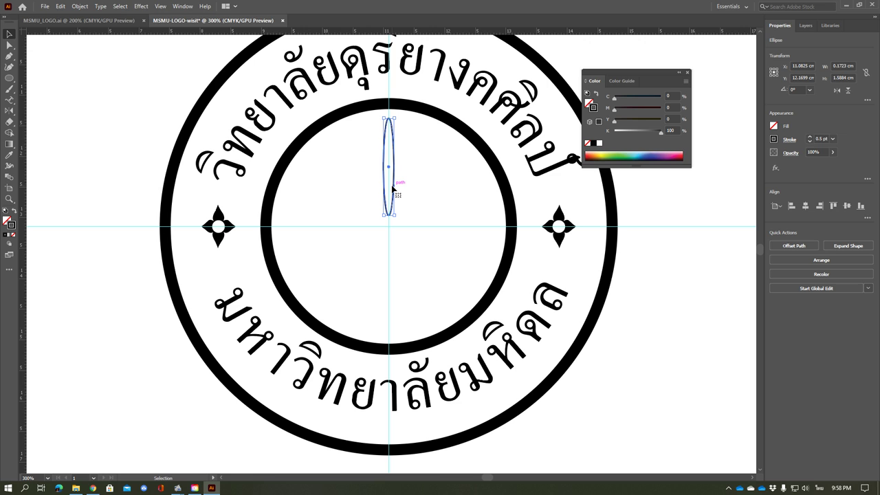
click(10, 113)
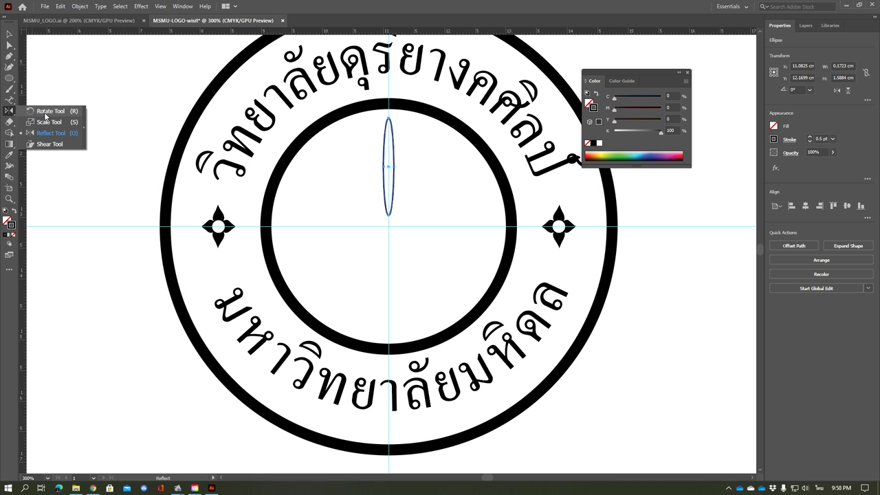
click(45, 112)
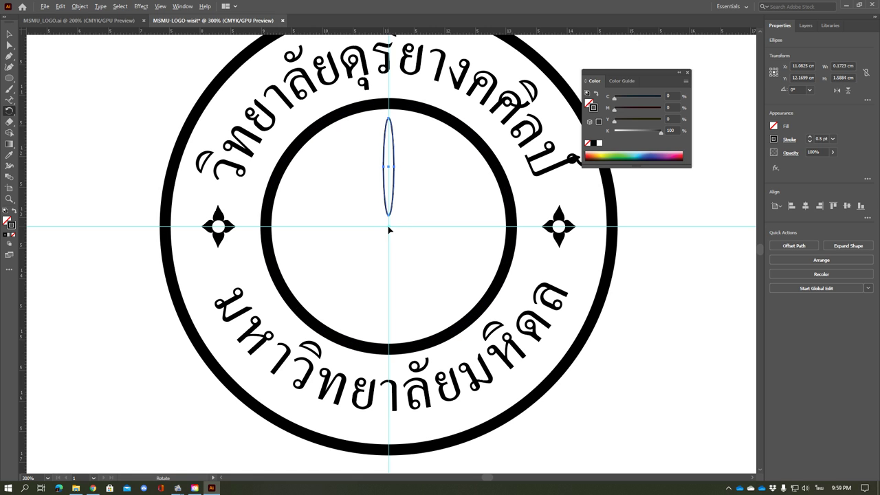
Make a copy of the thin ellipse rotated 10° about the guide intersection at the seal's centre
alt+click(388, 227)
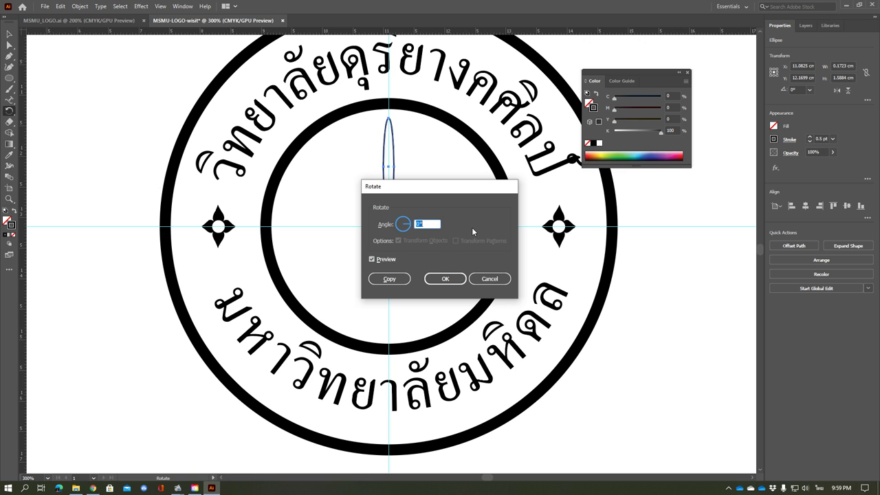
text(10)
double_click(420, 224)
click(389, 279)
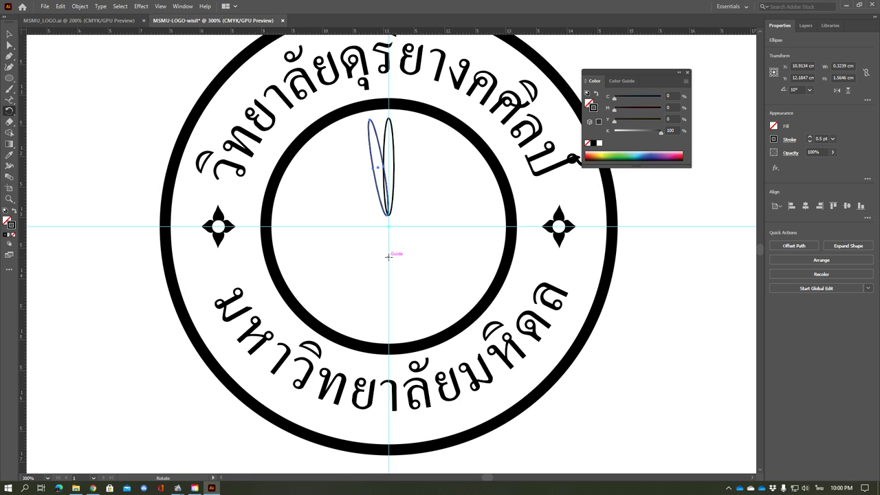
Repeat the 10° ellipse copy with Ctrl+D to close the petal rosette, then zoom out
key(v)
key(ctrl+d)
key(ctrl+d)
key(ctrl+d)
key(ctrl+d)
key(ctrl+d)
key(ctrl+d)
key(ctrl+d)
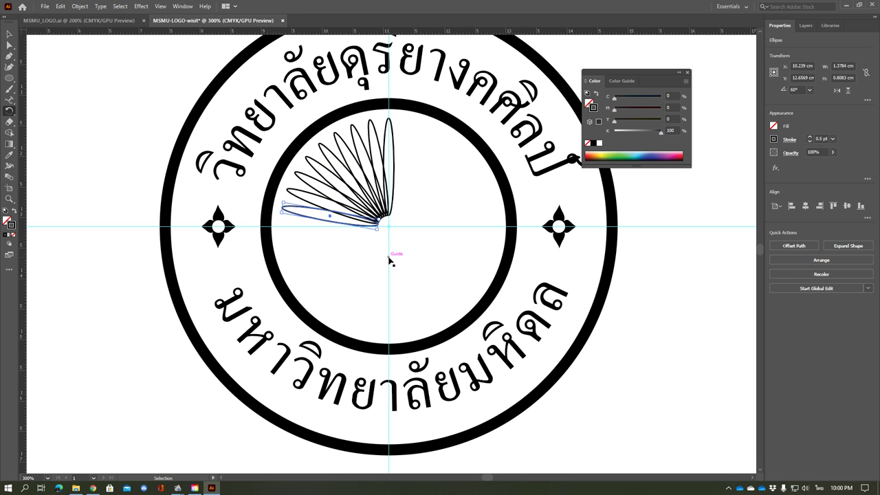
key(ctrl+d)
key(ctrl+d)
key(ctrl+d)
key(ctrl+d)
key(ctrl+d)
key(ctrl+d)
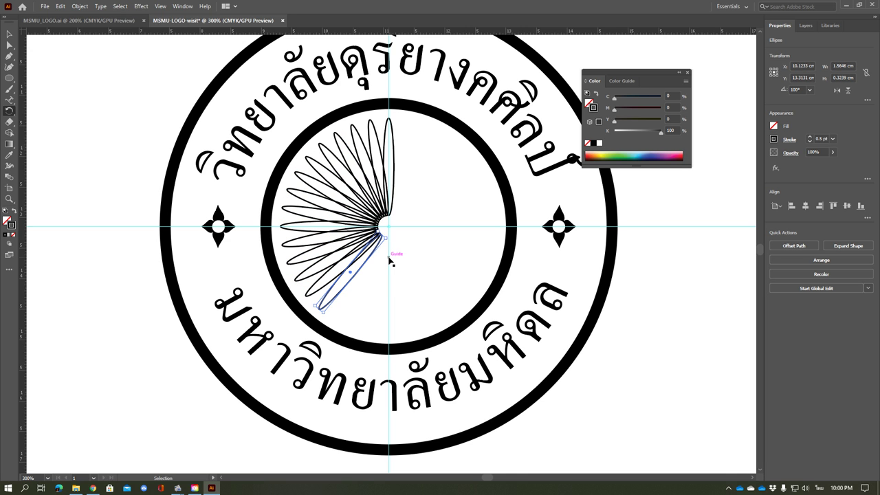
key(ctrl+d)
key(ctrl+d)
key(ctrl+d)
key(ctrl+d)
key(ctrl+d)
key(ctrl+d)
key(ctrl+d)
key(ctrl+d)
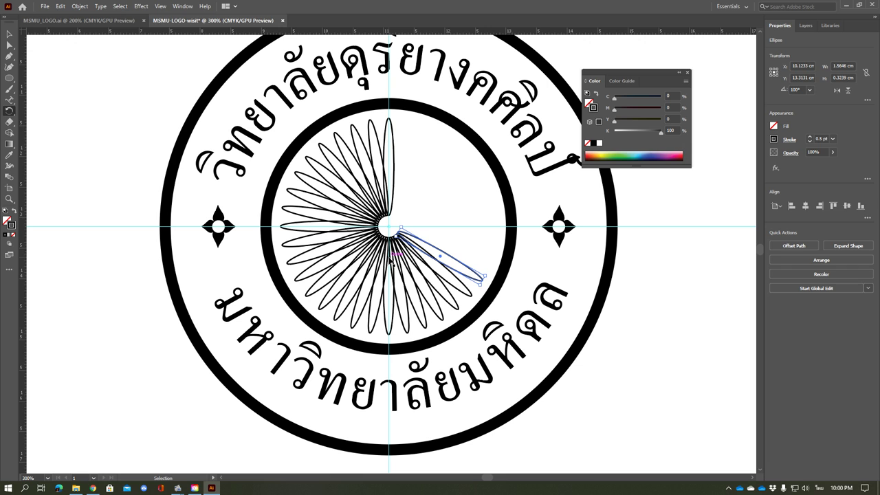
key(ctrl+d)
key(ctrl+d)
key(ctrl+d)
key(ctrl+d)
key(ctrl+d)
key(ctrl+d)
key(ctrl+d)
key(ctrl+d)
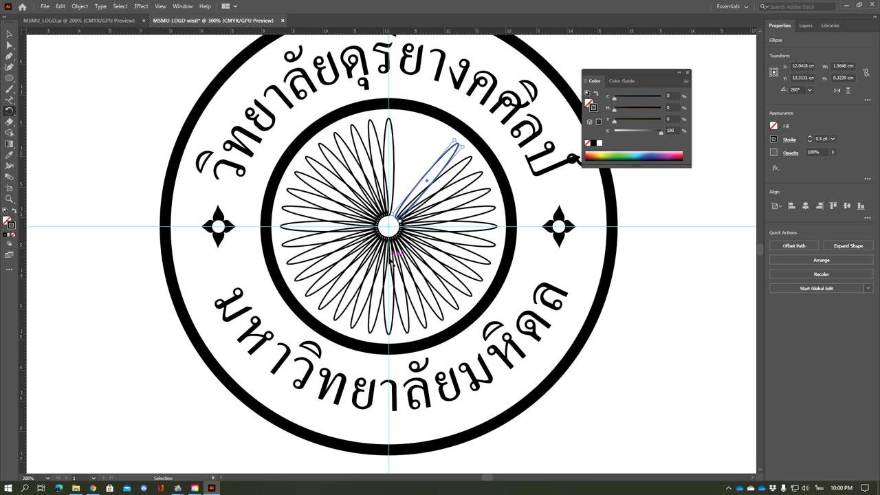
key(ctrl+d)
key(ctrl+d)
key(ctrl+d)
key(ctrl+d)
key(ctrl+d)
key(ctrl+d)
key(ctrl+d)
key(ctrl+d)
key(ctrl+d)
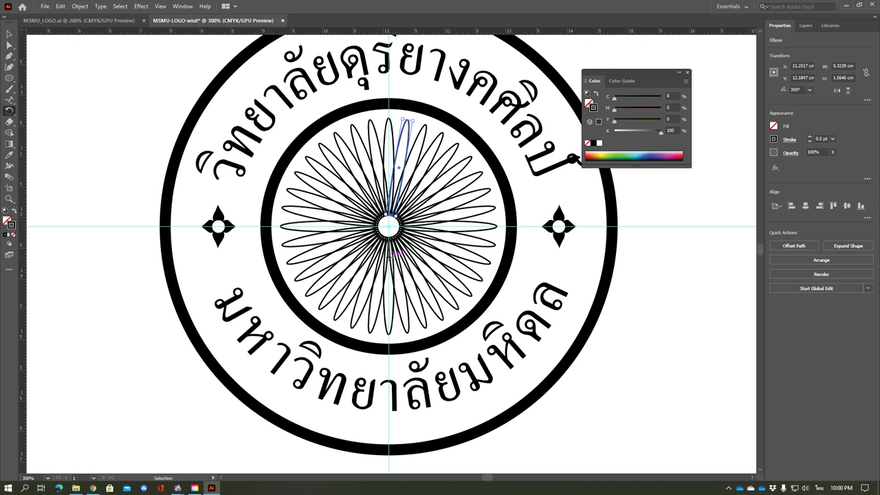
key(r)
click(9, 34)
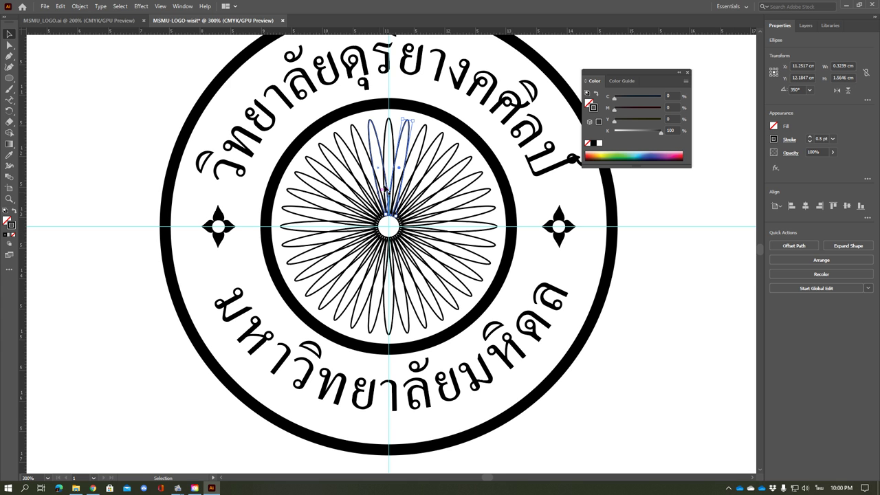
key(ctrl+minus)
key(ctrl+minus)
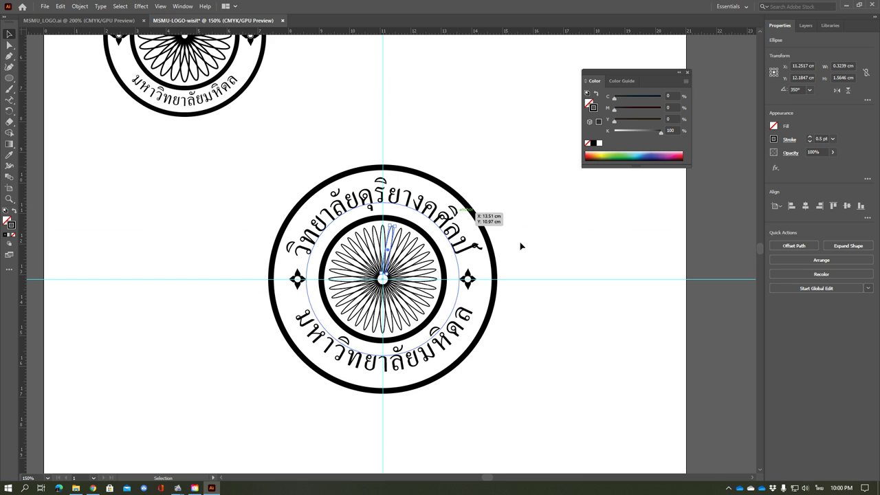
scroll(539, 276, up, 1)
scroll(539, 276, up, 1)
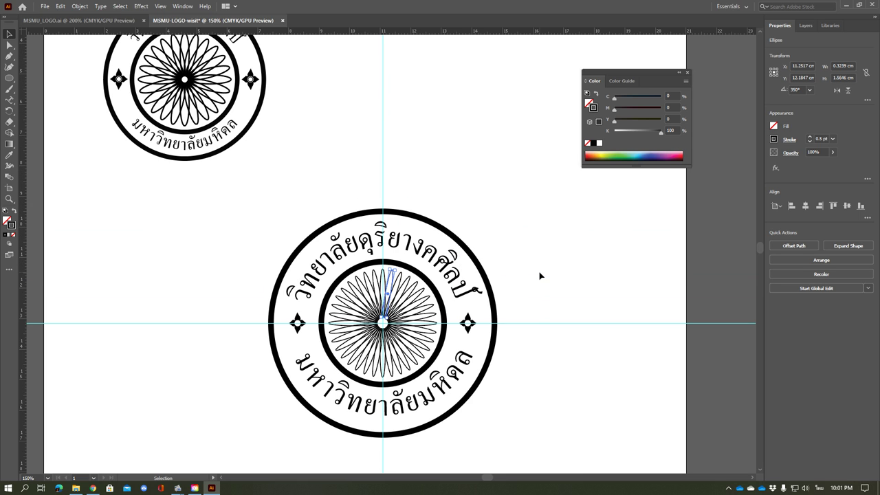
scroll(540, 275, up, 1)
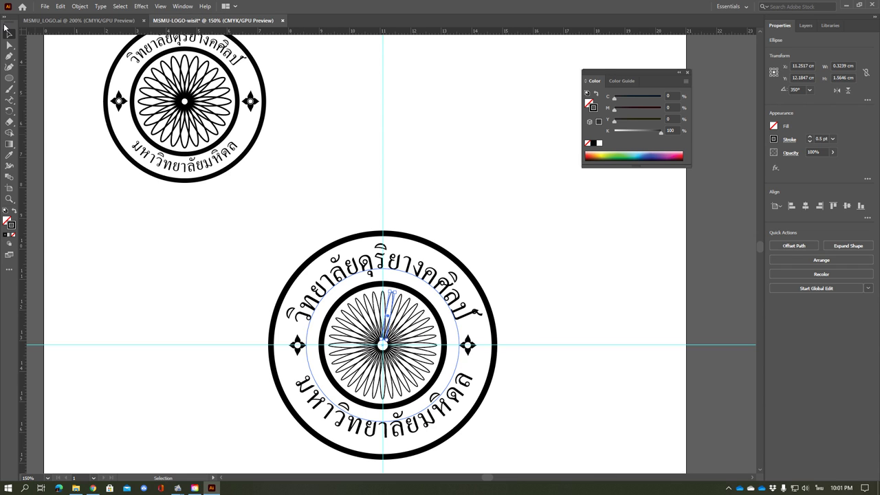
drag(307, 318, 354, 279)
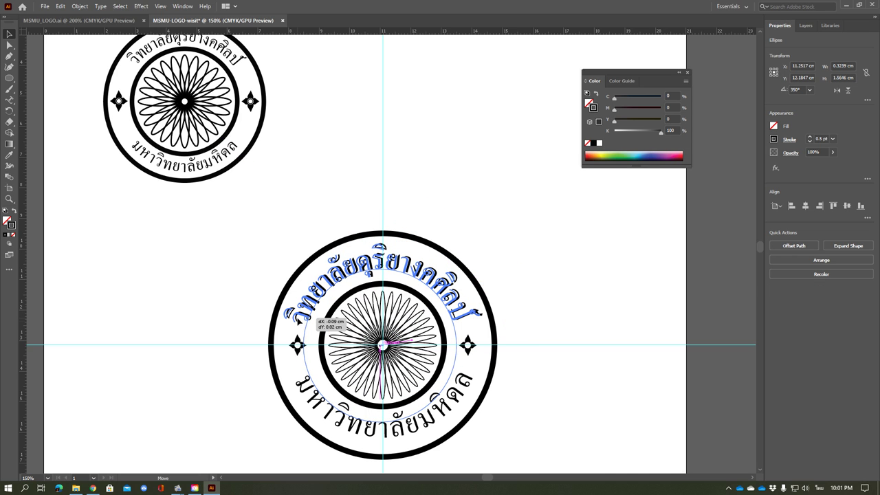
drag(354, 279, 383, 242)
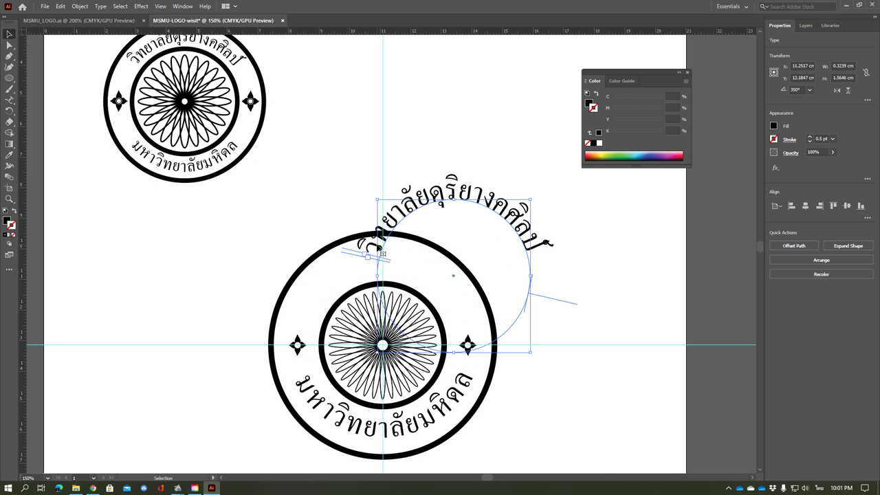
key(ctrl+z)
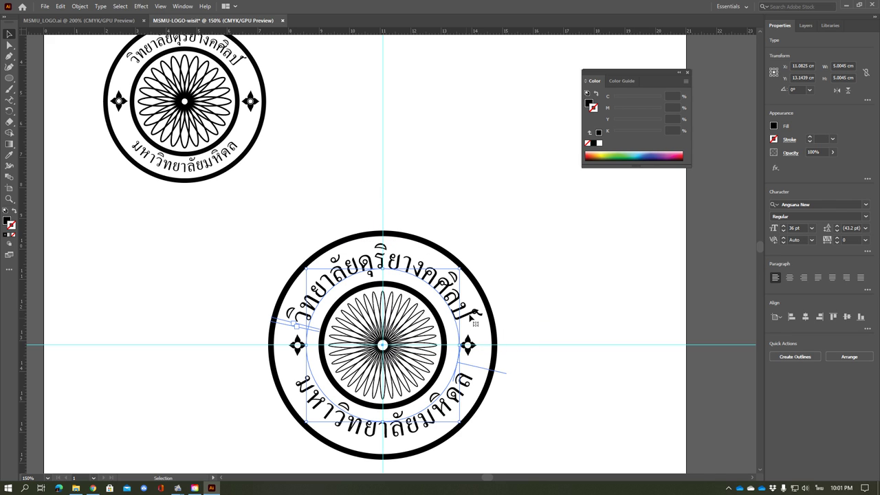
key(t)
Set the upper curved Thai title text to 32 pt
click(473, 322)
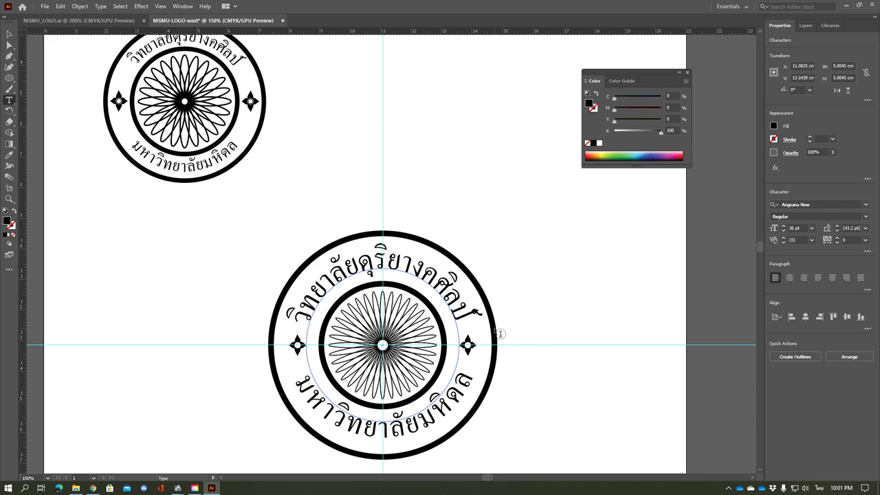
key(shift+Left)
key(shift+Left)
key(shift+Left)
key(shift+Left)
key(shift+Left)
key(shift+Left)
key(shift+Left)
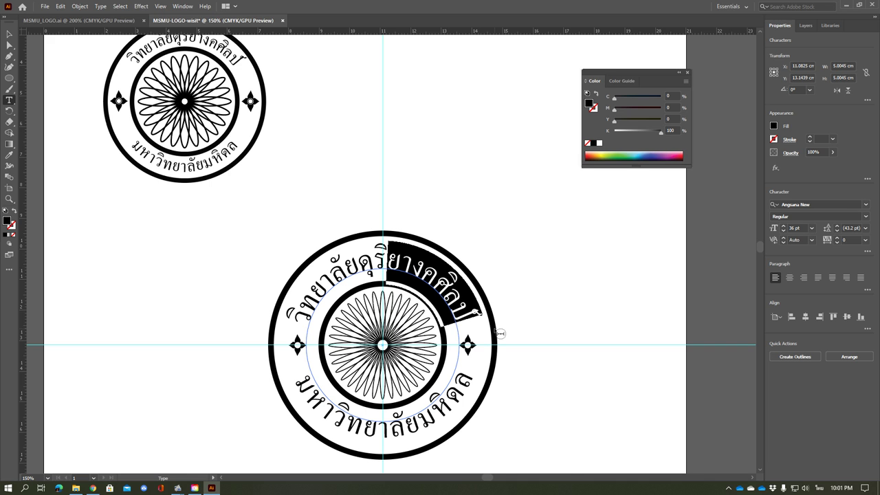
key(shift+Left)
key(shift+Left)
key(shift+Left)
key(shift+Left)
key(shift+Left)
key(shift+Left)
key(shift+Left)
key(shift+Left)
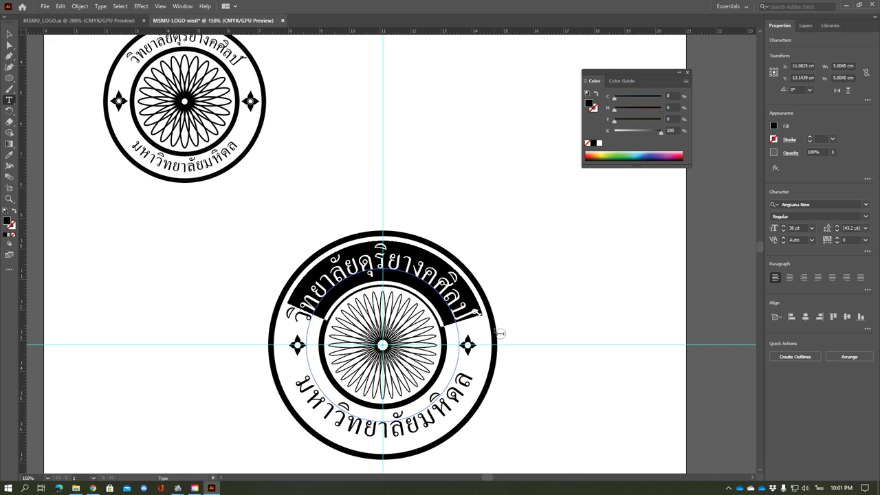
key(shift+Left)
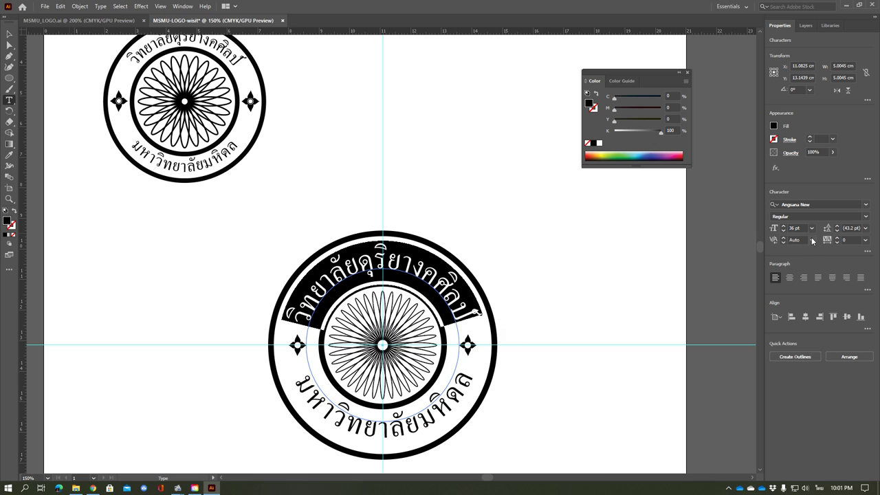
click(812, 229)
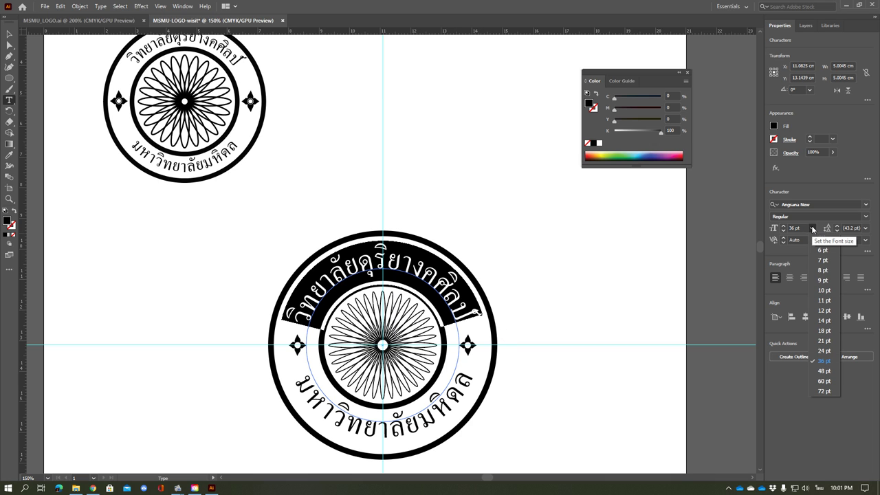
click(803, 228)
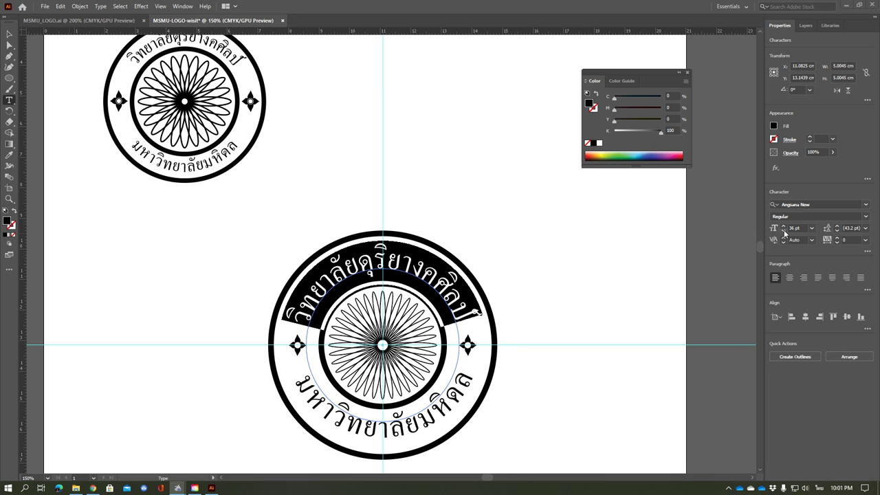
click(796, 228)
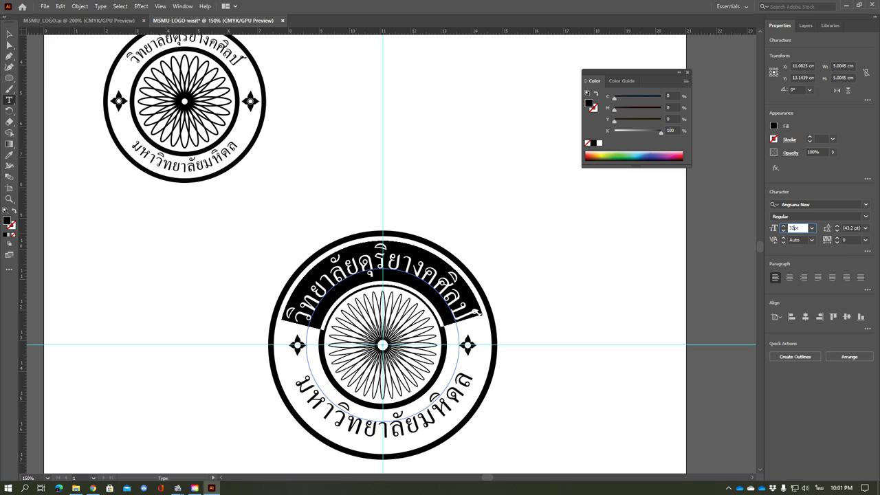
key(Return)
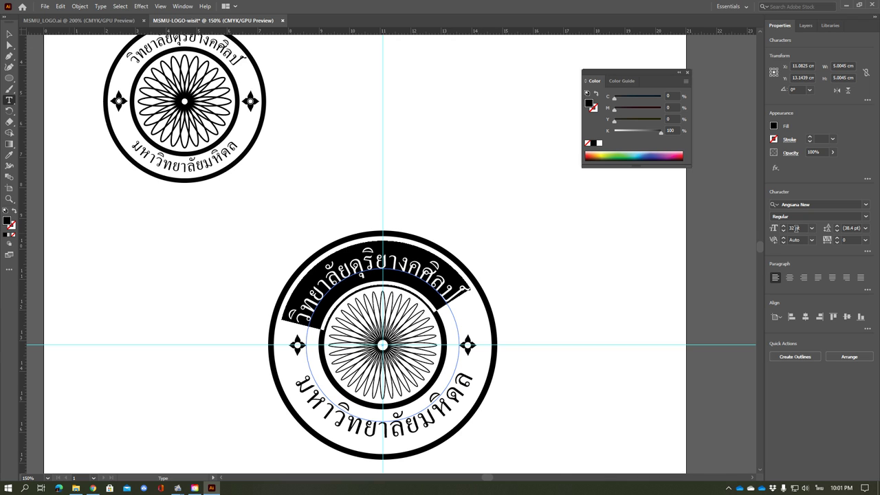
key(Escape)
Shift the upper curved title along its arc and deselect it
click(368, 175)
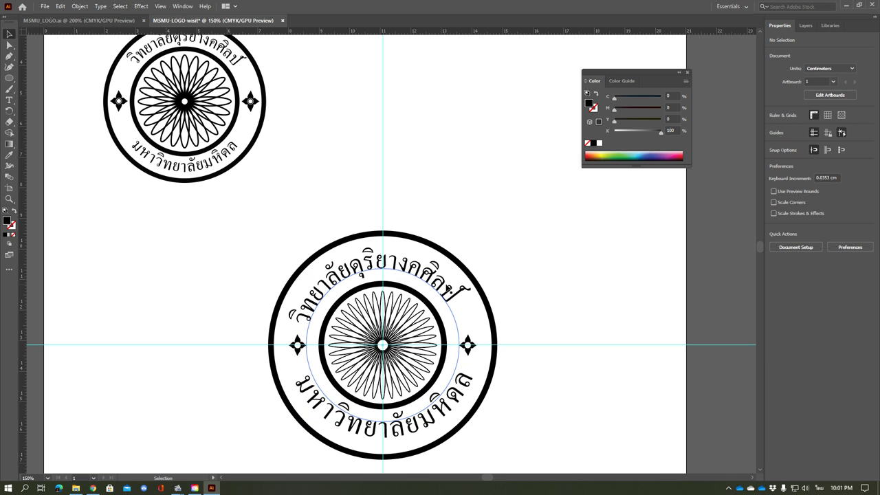
click(477, 319)
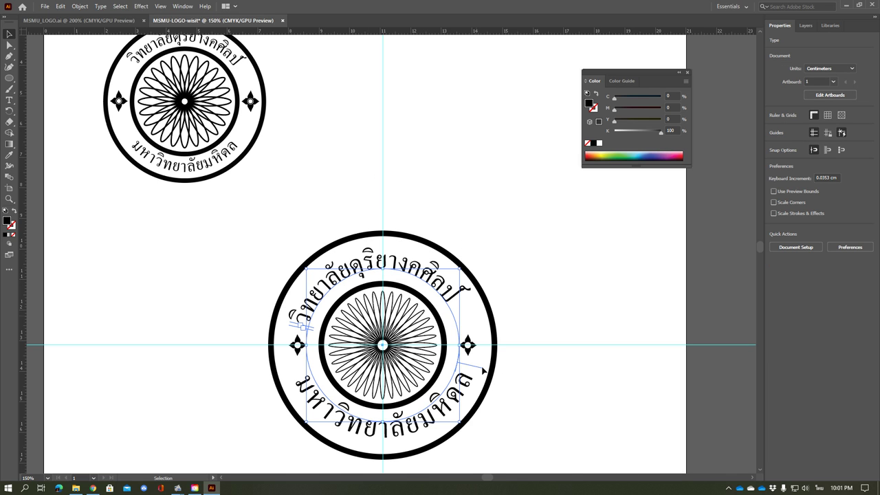
drag(484, 371, 489, 390)
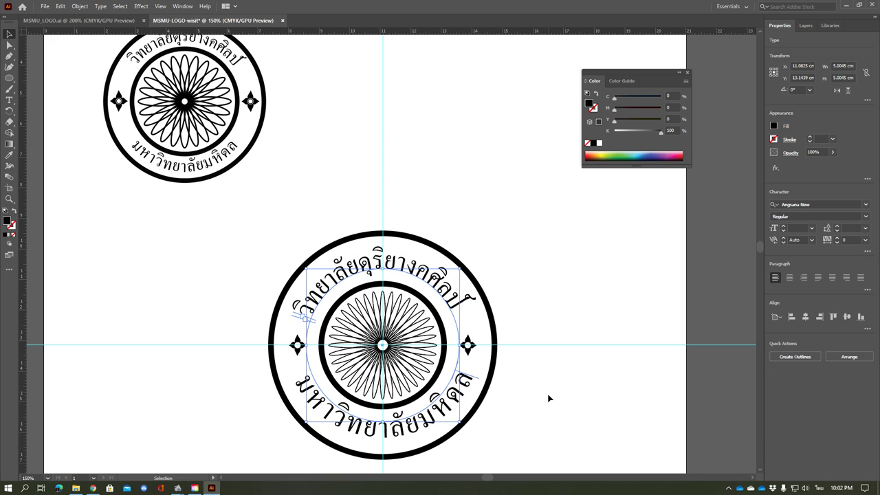
click(565, 398)
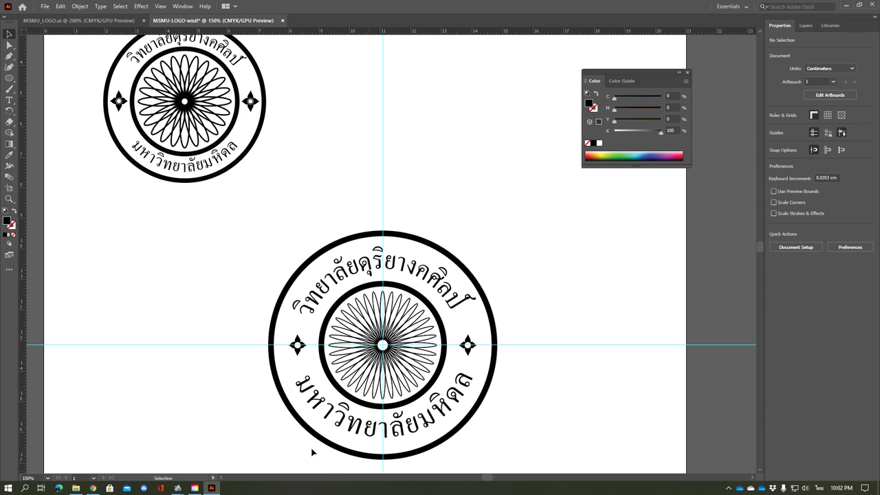
Start editing the bottom curved university name and select its characters
click(463, 399)
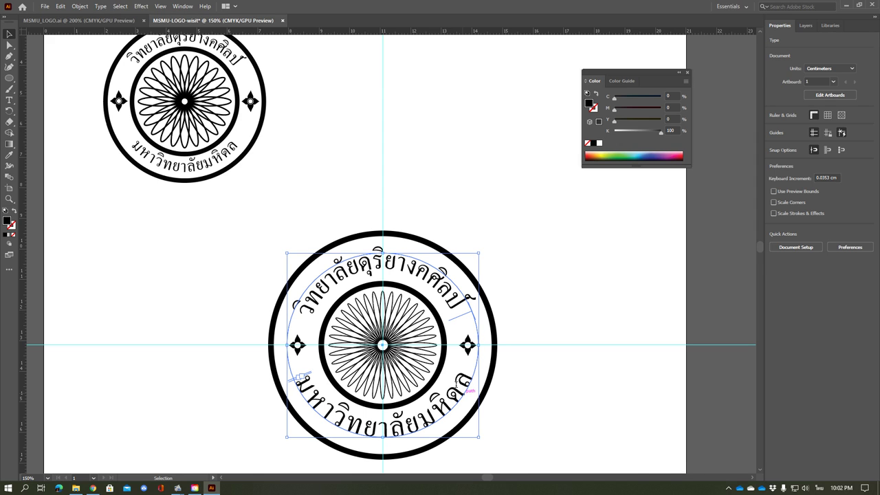
key(t)
click(472, 379)
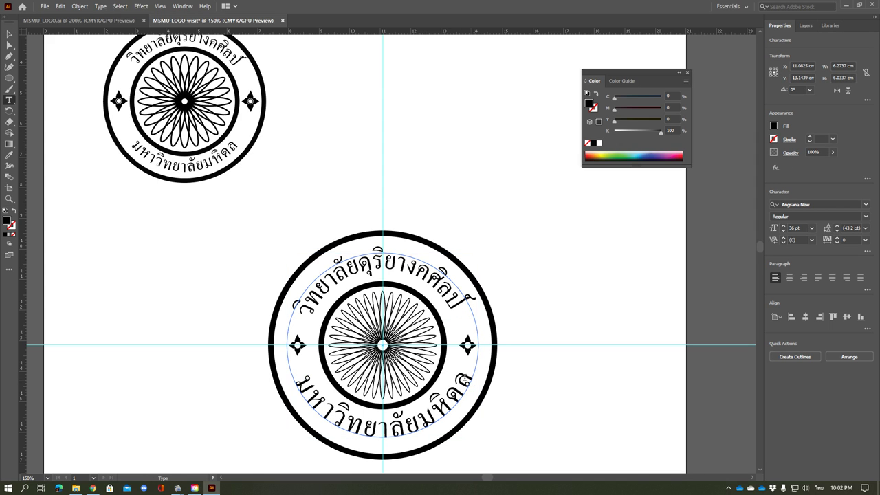
click(8, 35)
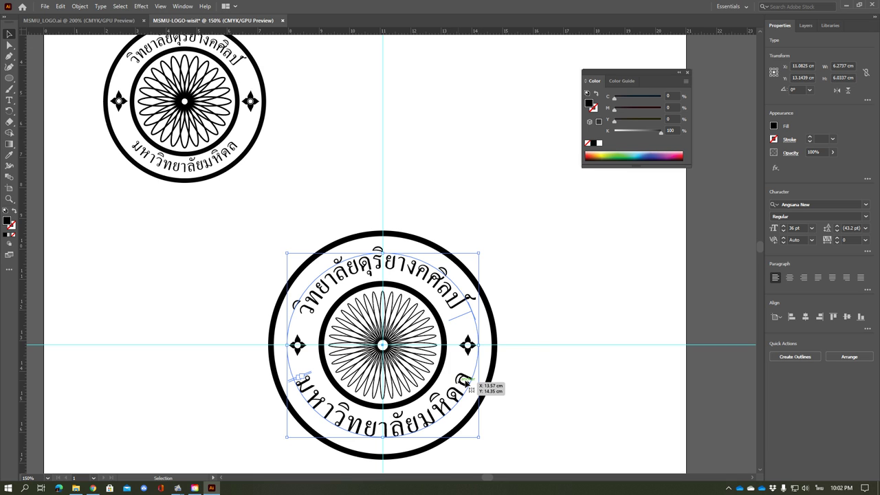
double_click(465, 390)
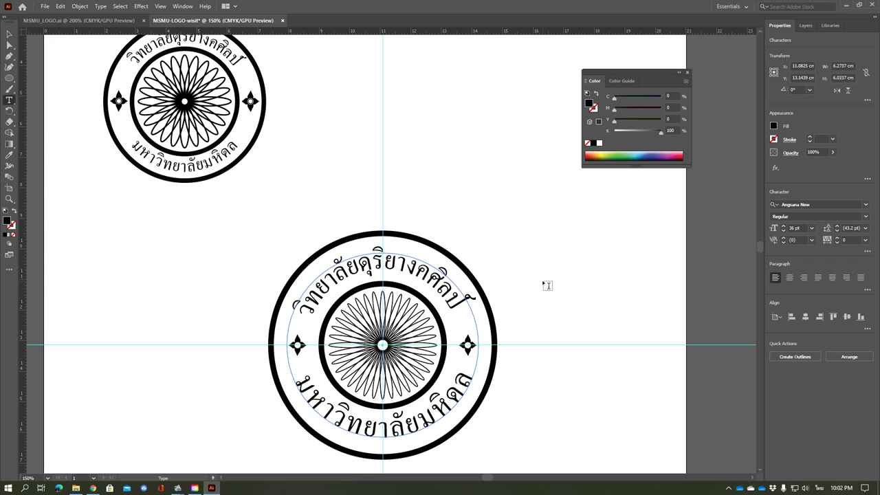
key(Right)
key(Left)
key(Left)
key(Left)
key(Right)
key(Right)
key(Right)
key(Right)
key(shift+Right)
key(shift+Left)
key(shift+Left)
key(shift+Left)
key(shift+Left)
key(shift+Left)
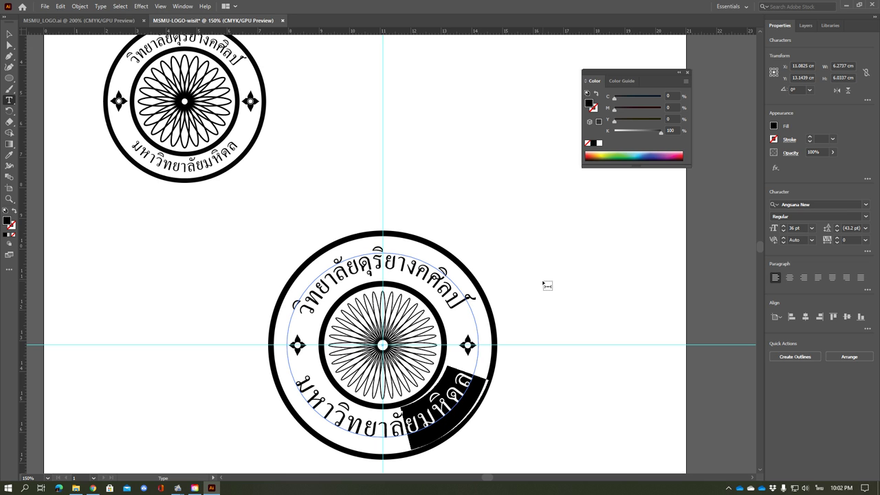
key(shift+Left)
key(shift+Left)
key(shift+Left)
key(shift+Left)
key(shift+Left)
key(shift+Left)
key(shift+Left)
key(shift+Left)
key(shift+Left)
key(shift+Left)
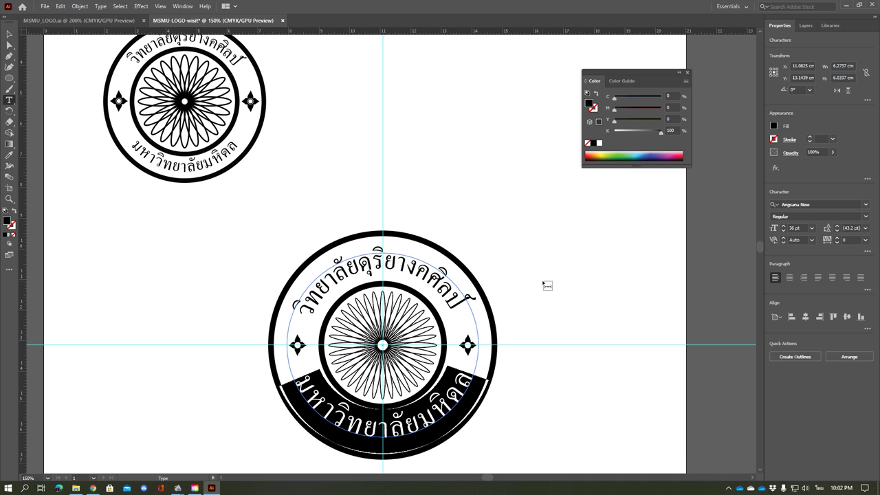
Set the selected bottom text to 32 pt
click(812, 230)
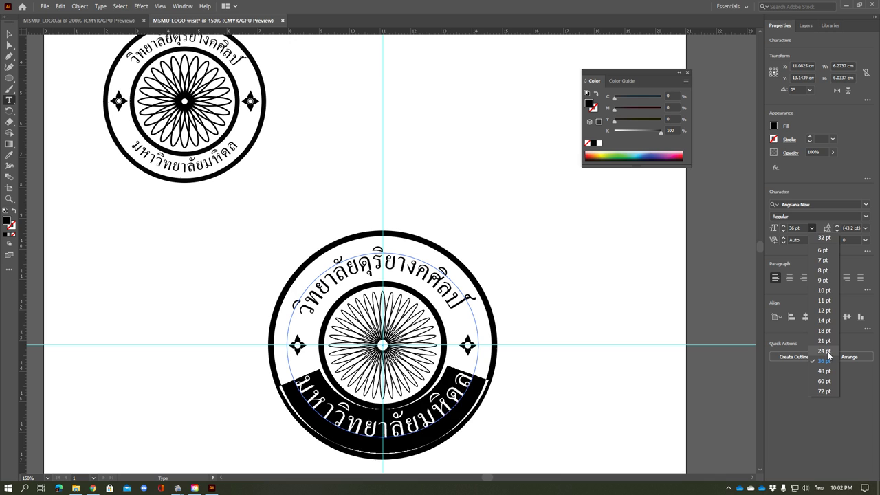
click(800, 230)
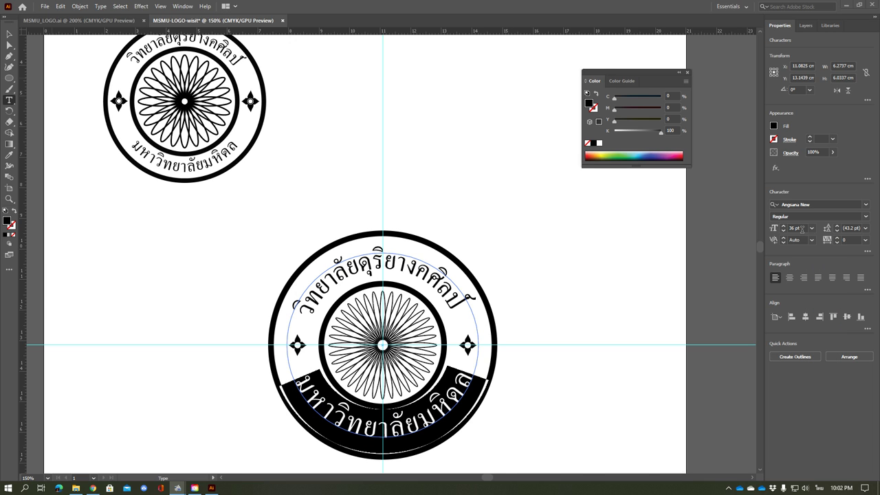
click(798, 228)
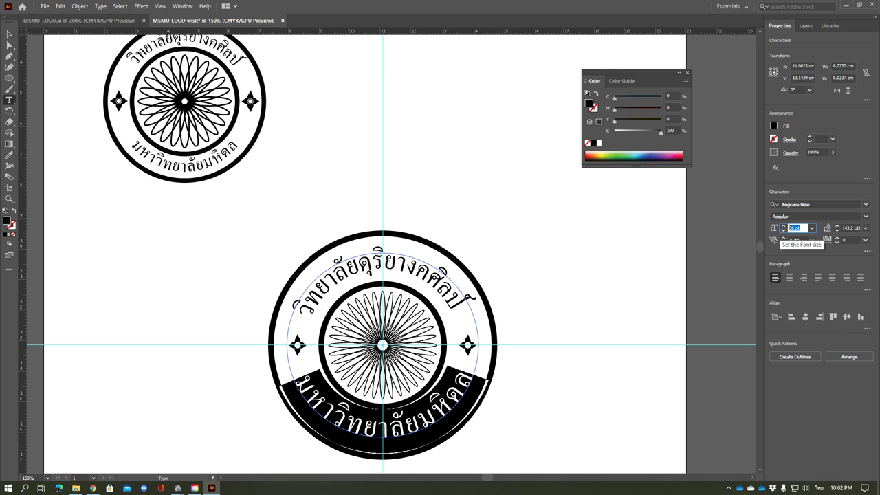
text(32)
key(Return)
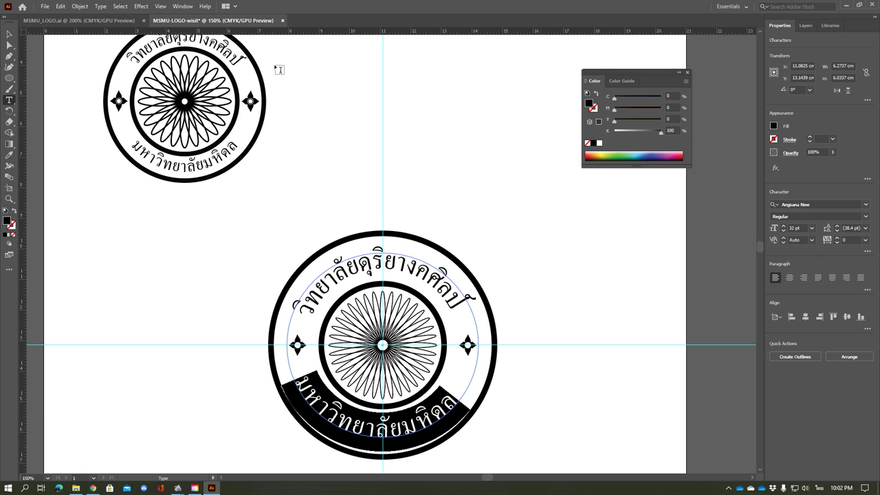
Slide the bottom text along the circle to centre it, then deselect
click(9, 34)
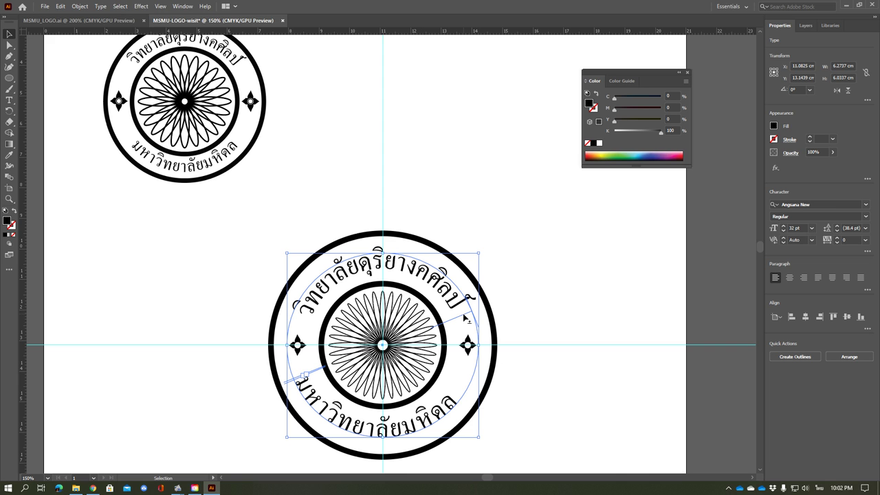
drag(466, 317, 464, 306)
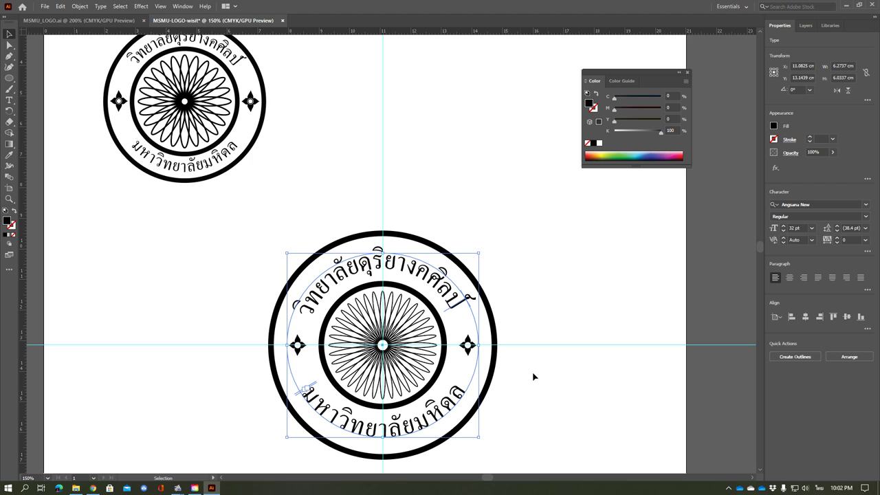
click(551, 396)
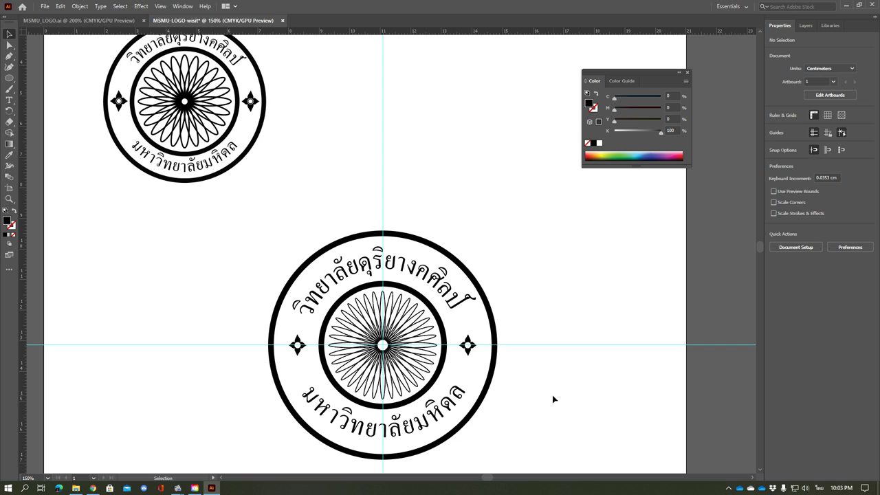
Save As MSMU-LOGO-wisit.ai in Documents, accepting the default Illustrator Options
click(44, 6)
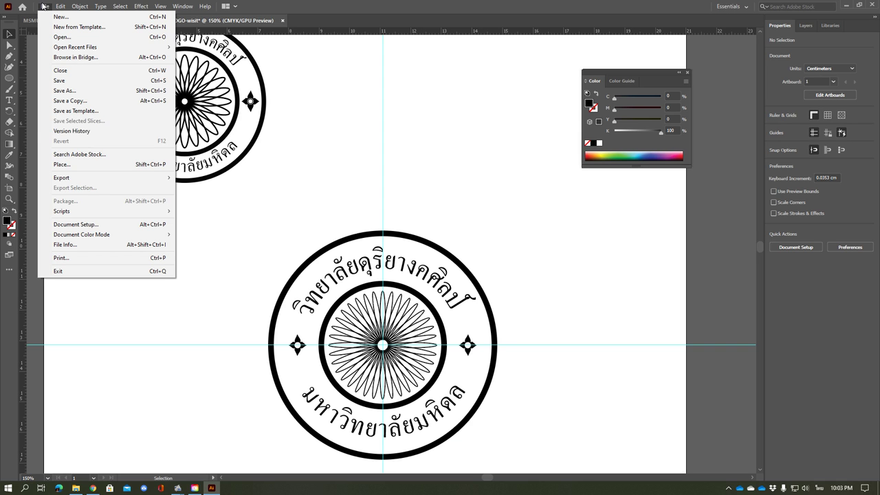
click(71, 92)
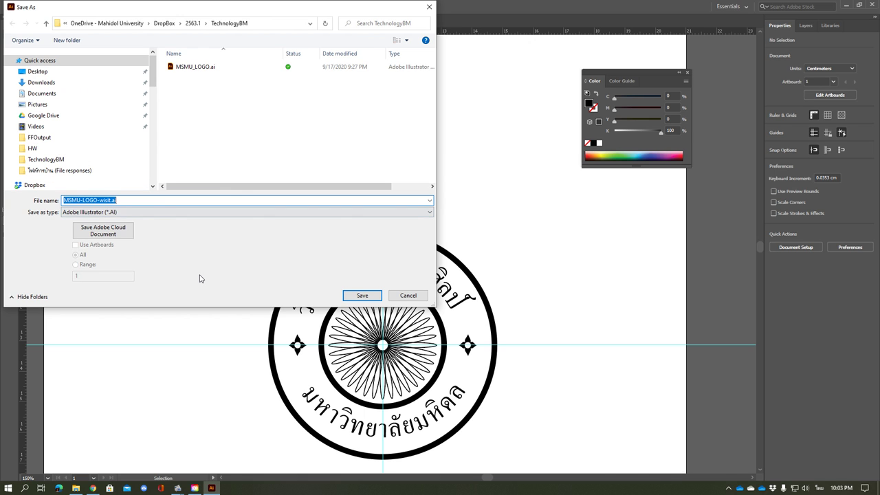
click(60, 93)
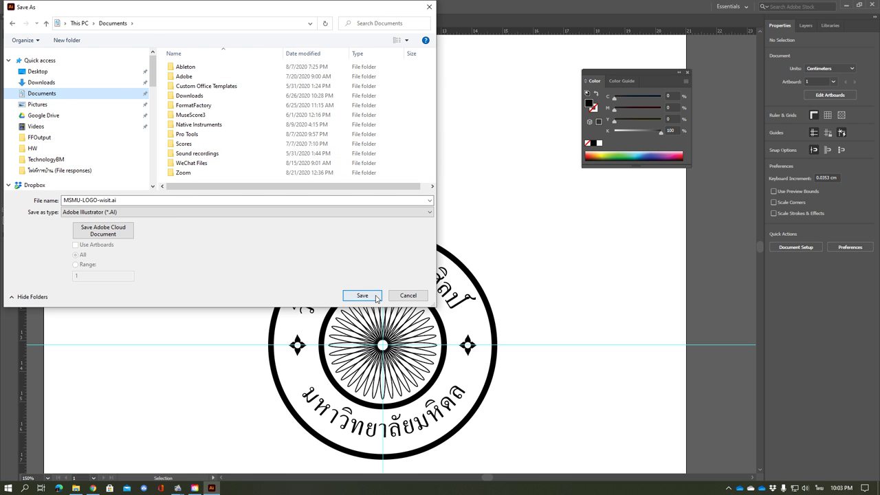
key(Tab)
key(Return)
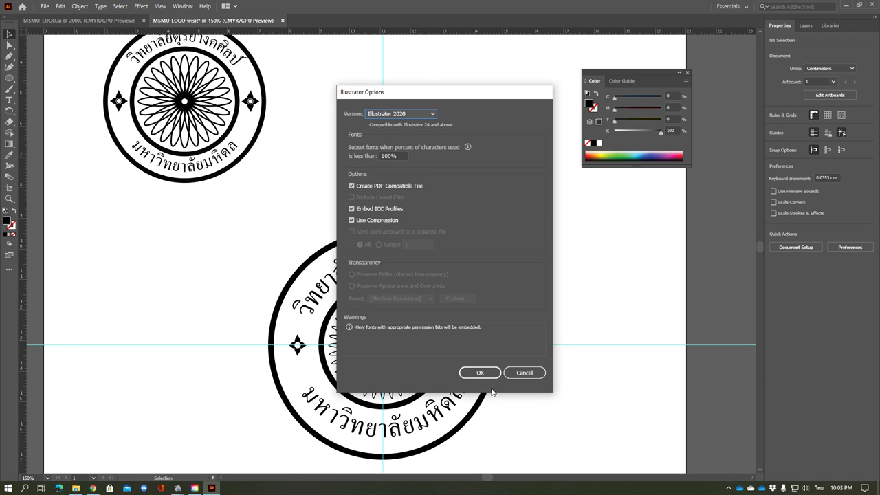
key(Return)
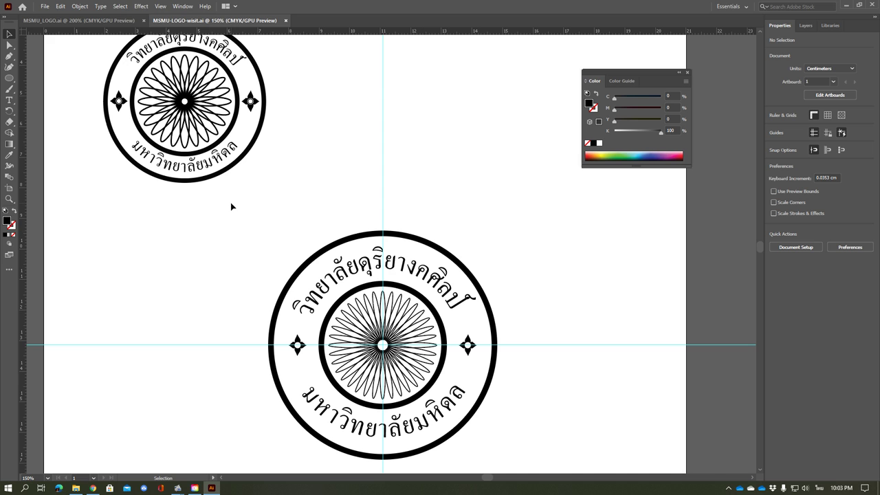
Group all parts of the lower seal and save the file
mouse_move(230, 202)
mouse_down()
mouse_move(534, 470)
mouse_move(553, 474)
mouse_up()
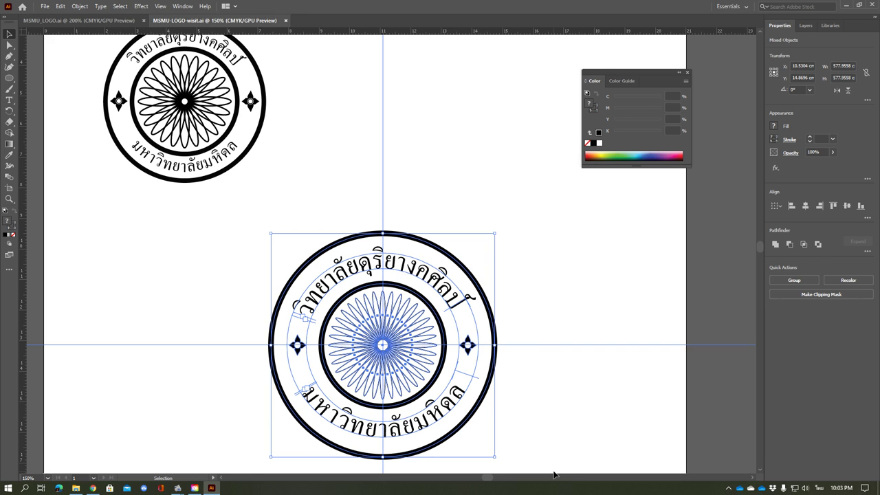
click(80, 6)
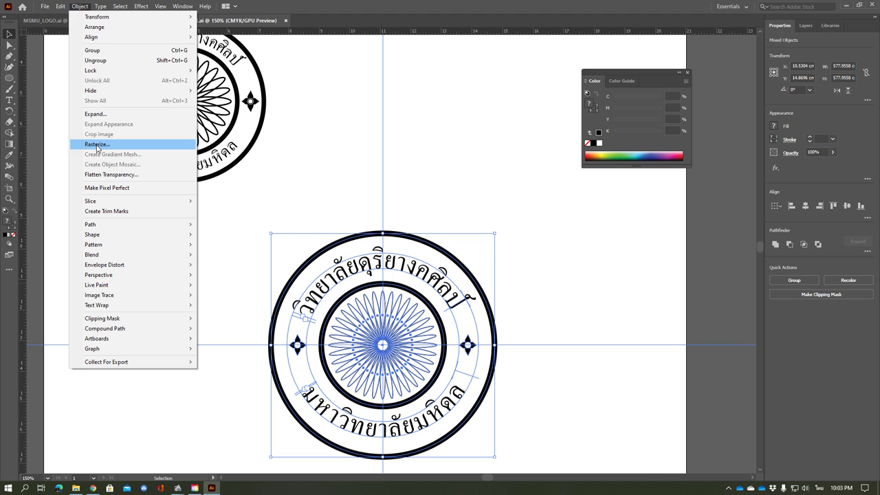
click(96, 51)
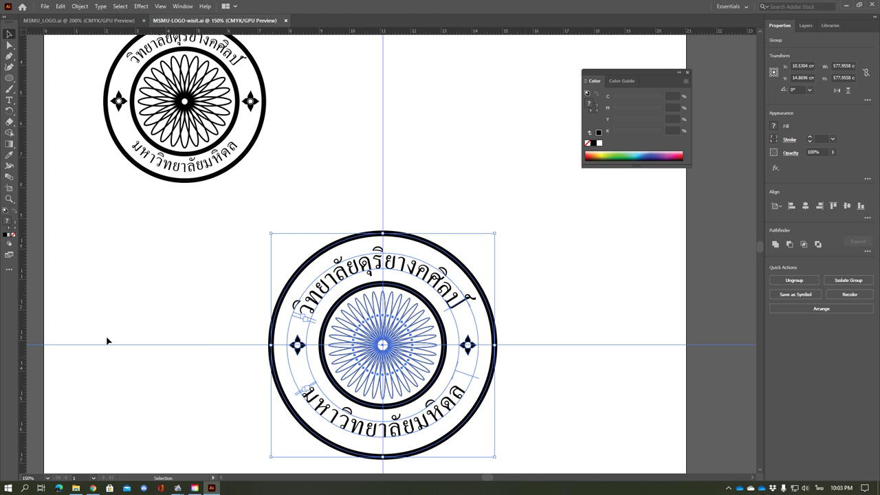
click(45, 6)
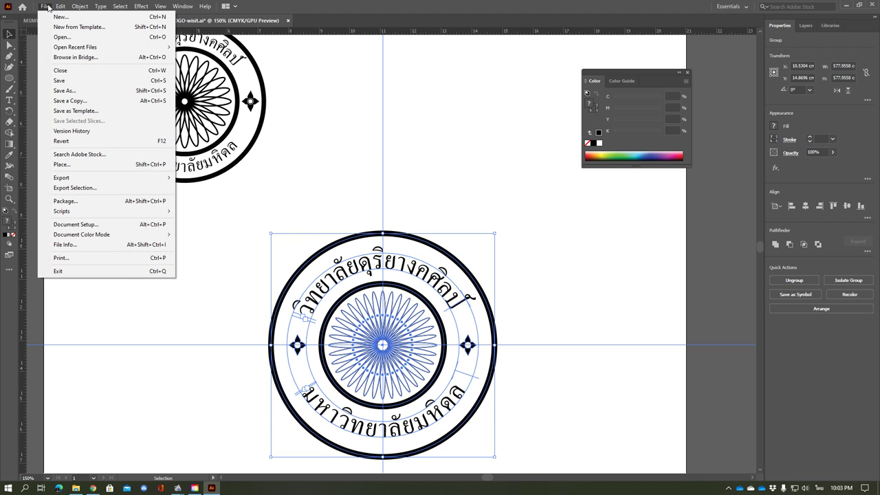
click(70, 81)
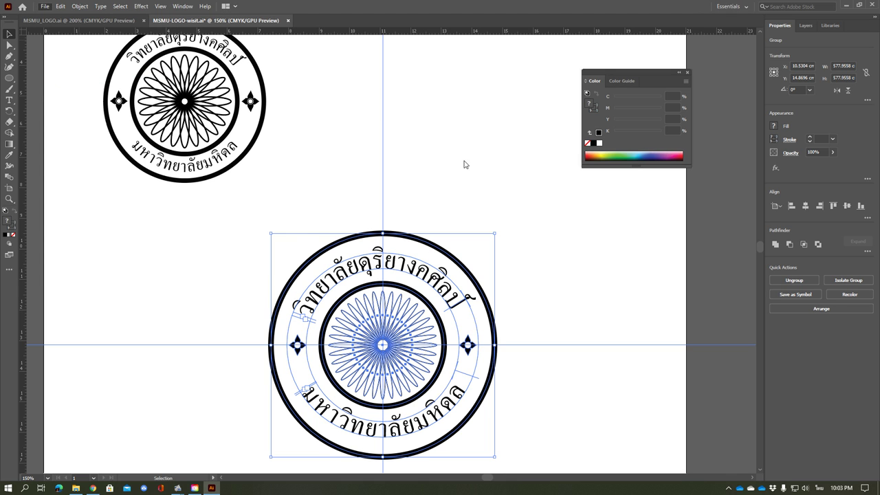
Marquee-select the lower seal, copy it, and bring up the Start menu
click(571, 275)
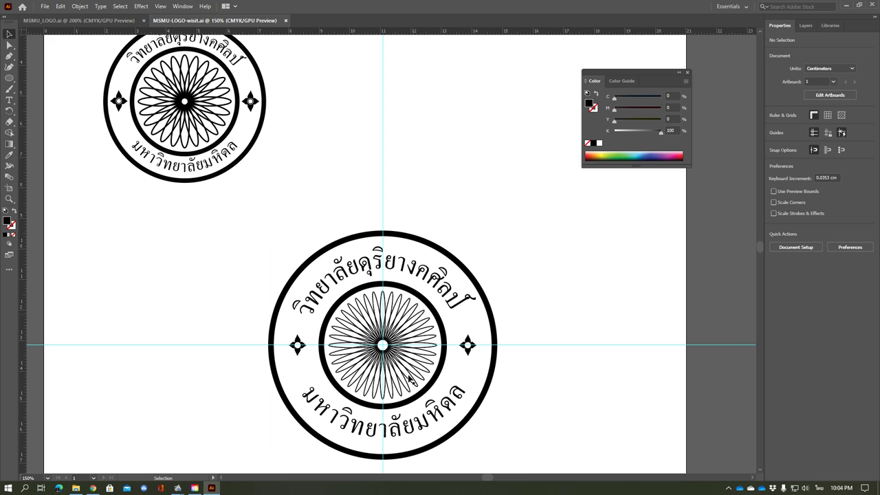
scroll(428, 399, down, 1)
scroll(423, 385, down, 1)
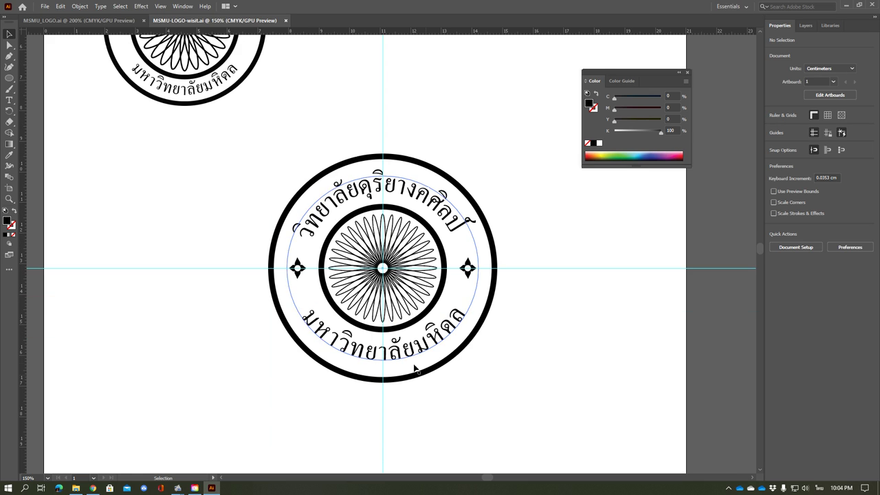
mouse_move(242, 114)
mouse_down()
mouse_move(530, 378)
mouse_move(529, 392)
mouse_up()
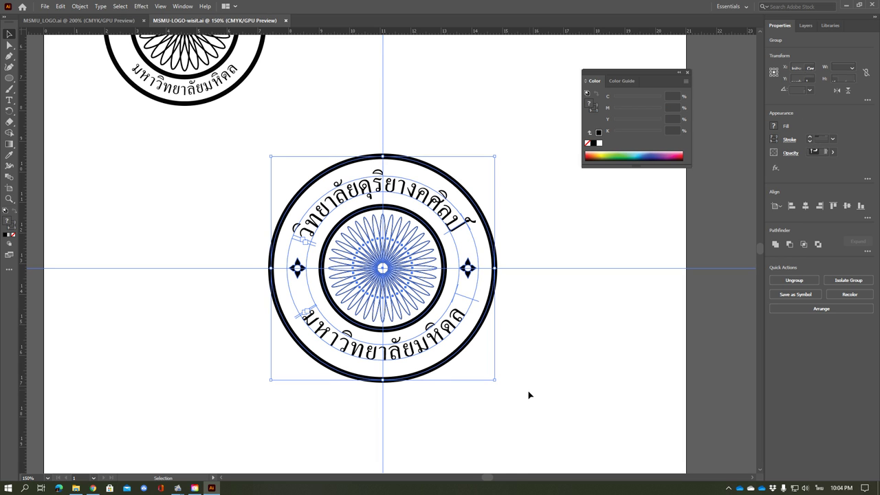
key(a)
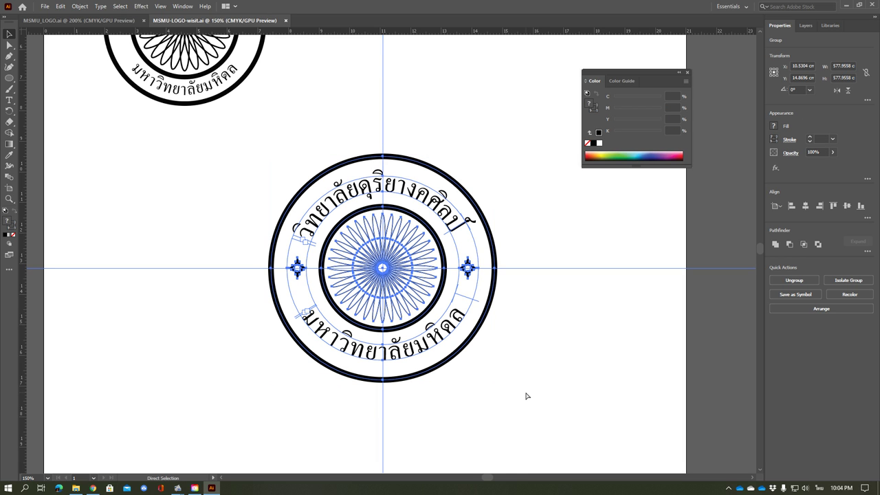
key(v)
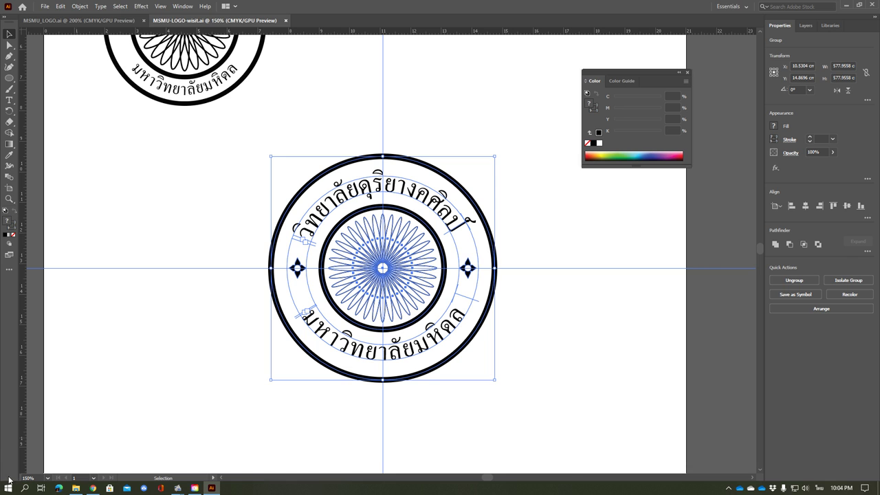
click(5, 490)
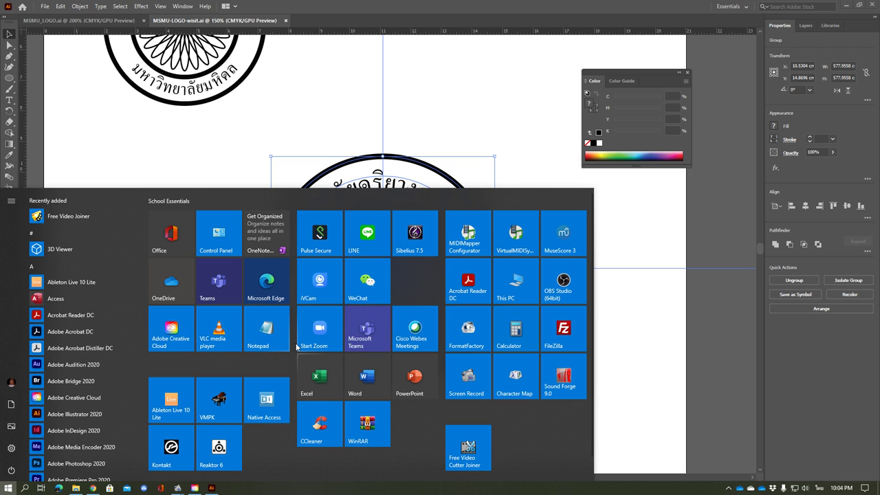
In Word, delete the pasted seal image missing its lettering, then return to Illustrator
click(364, 380)
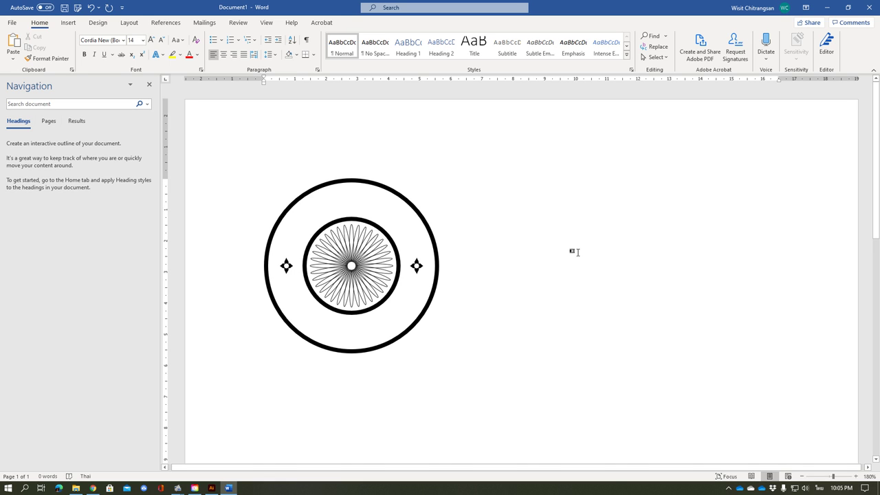
click(300, 220)
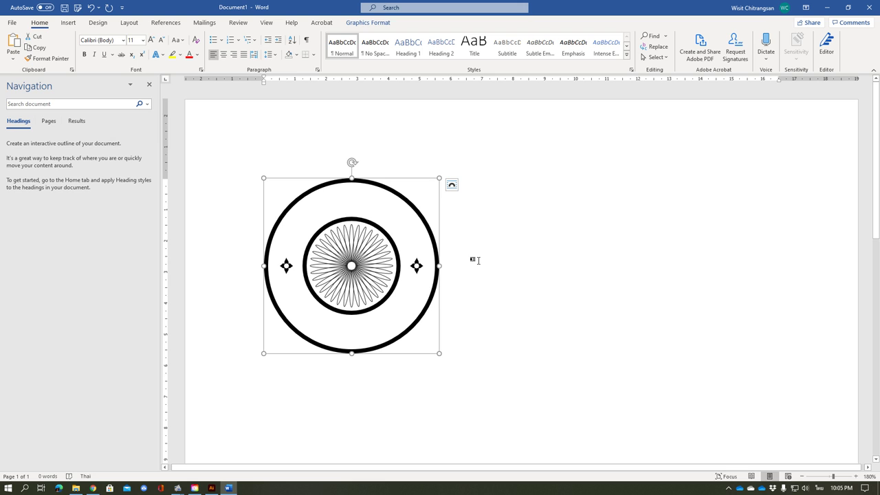
key(Delete)
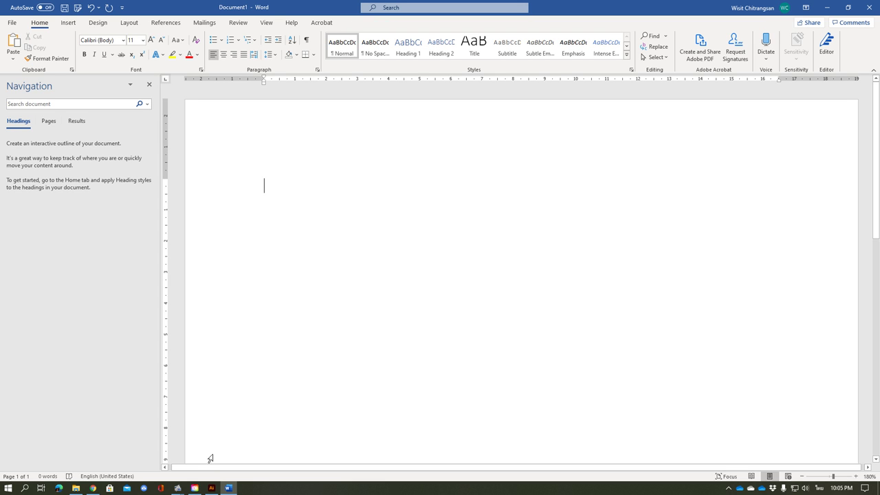
click(211, 488)
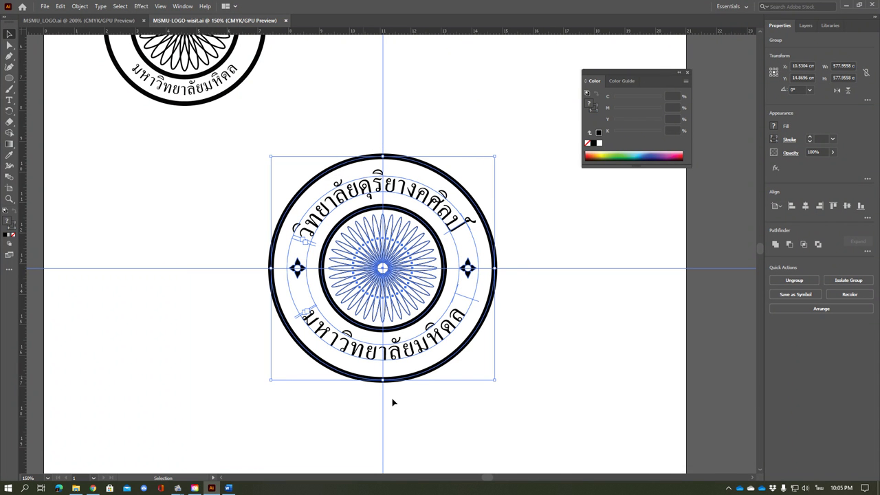
Convert the lower seal's curved Thai text to outlines with Type > Create Outlines
click(602, 407)
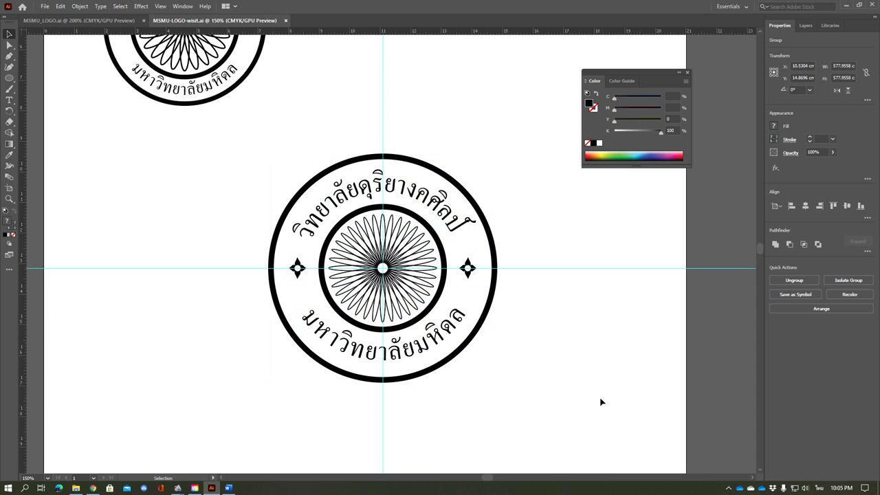
mouse_move(214, 121)
mouse_down()
mouse_move(570, 422)
mouse_move(562, 420)
mouse_up()
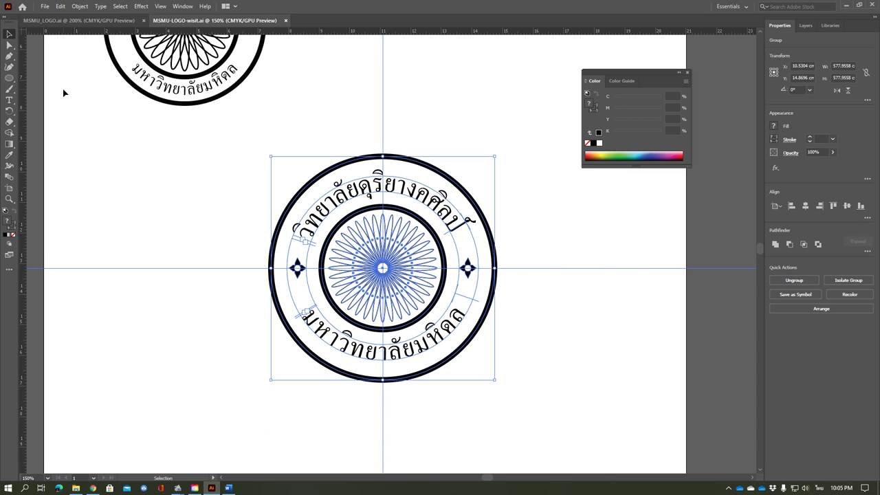
click(80, 7)
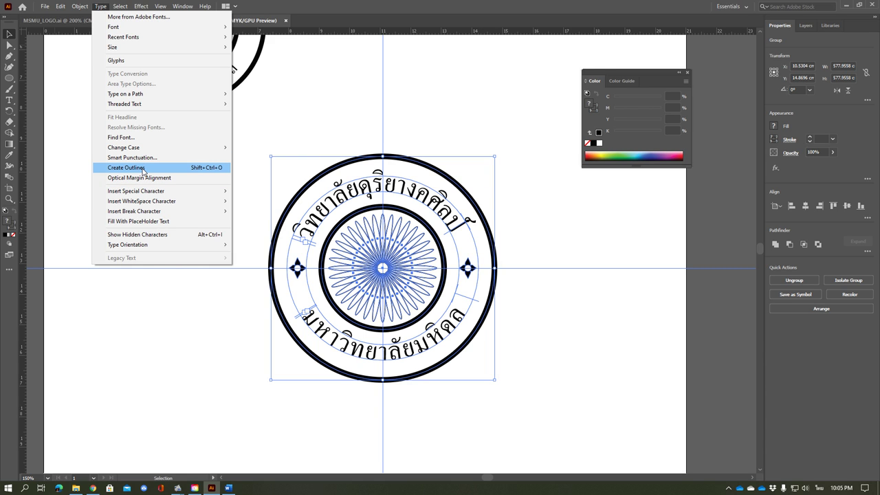
click(143, 169)
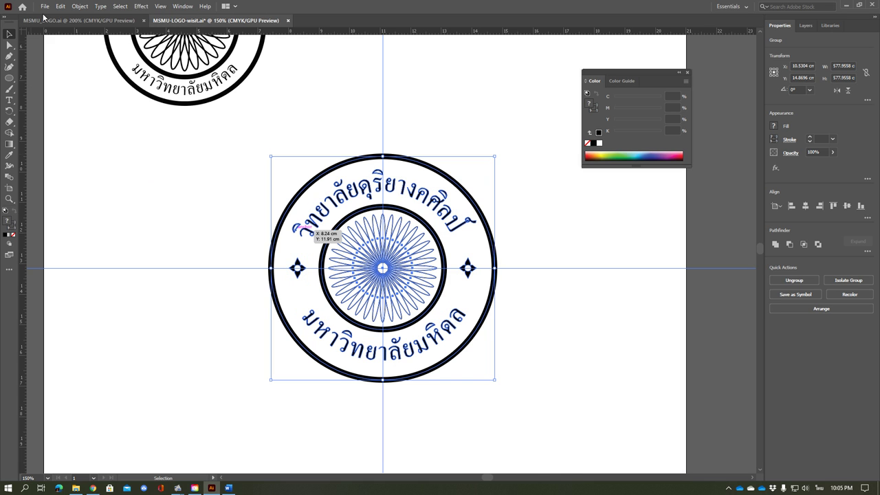
Reselect and copy the outlined seal, then switch to the Word document
click(246, 131)
drag(245, 117, 528, 373)
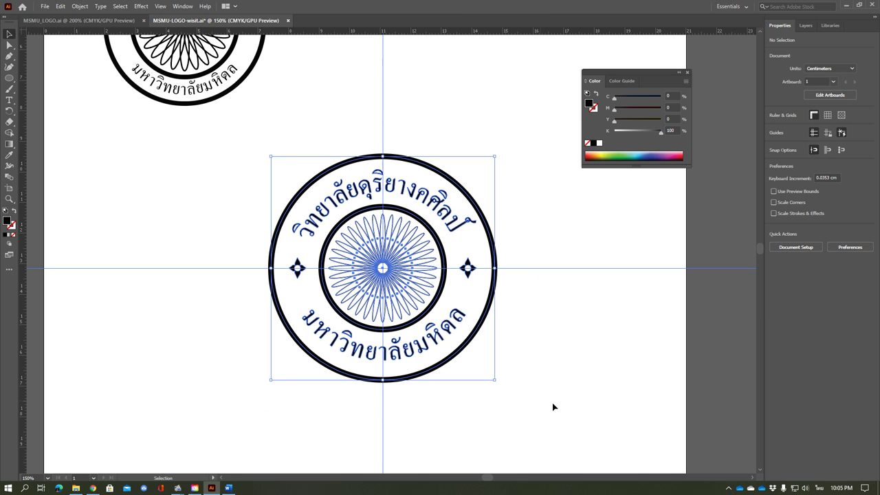
key(a)
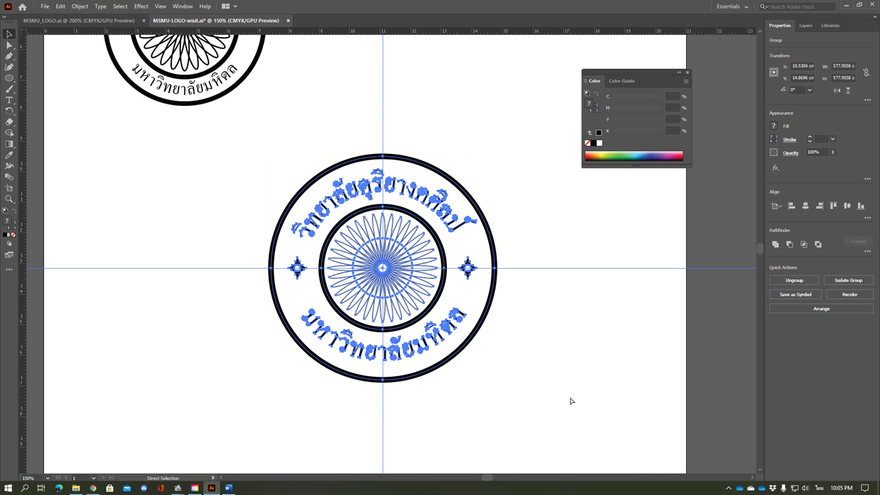
key(v)
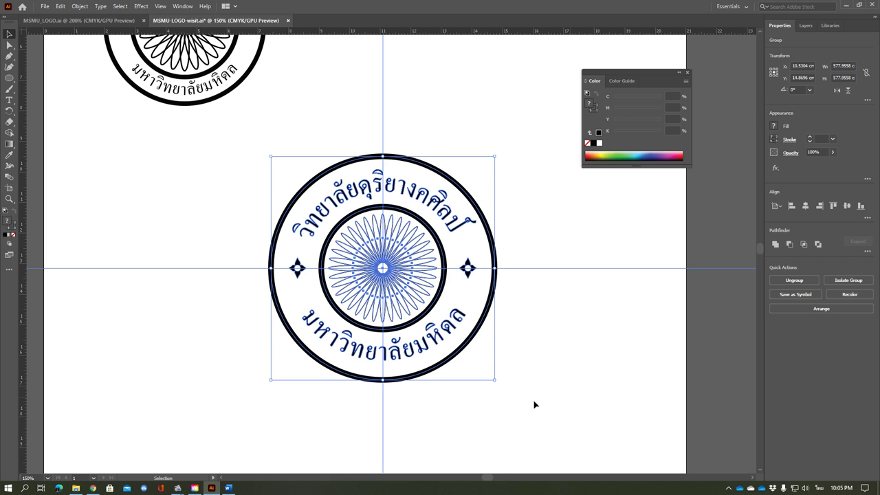
click(228, 488)
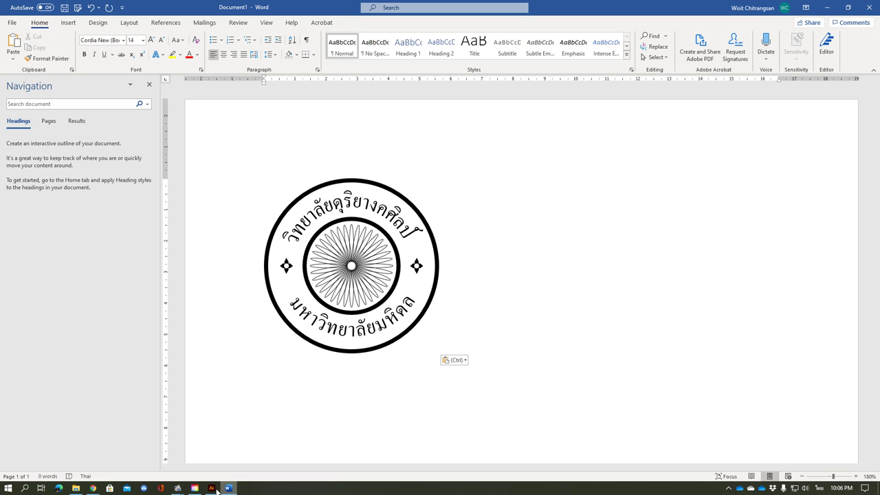
Alt+Tab back to Illustrator, leaving the pasted seal in Word's Document1
key(alt+Tab)
Marquee-select and copy the smaller upper-left seal, then switch to Word's Document1
click(193, 228)
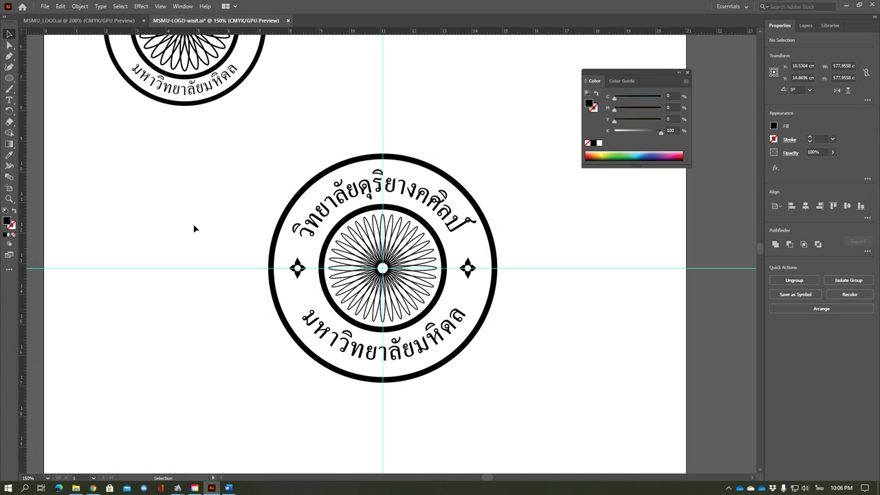
scroll(194, 224, up, 3)
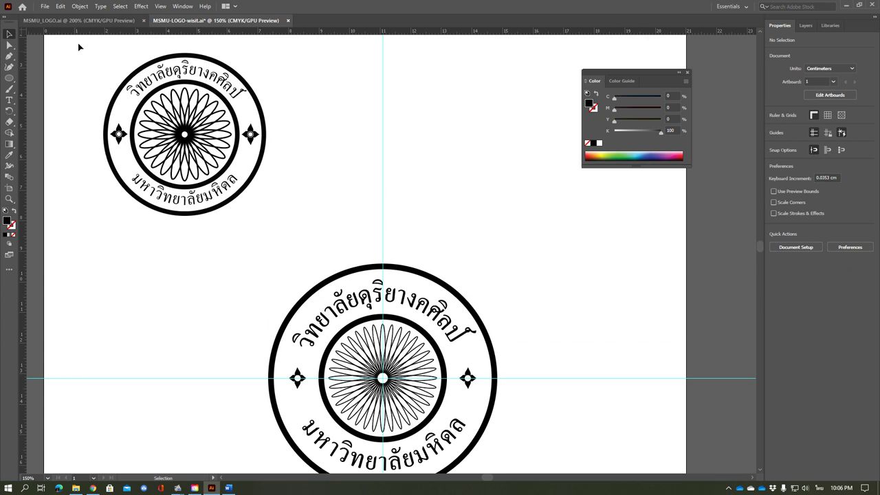
drag(77, 43, 297, 247)
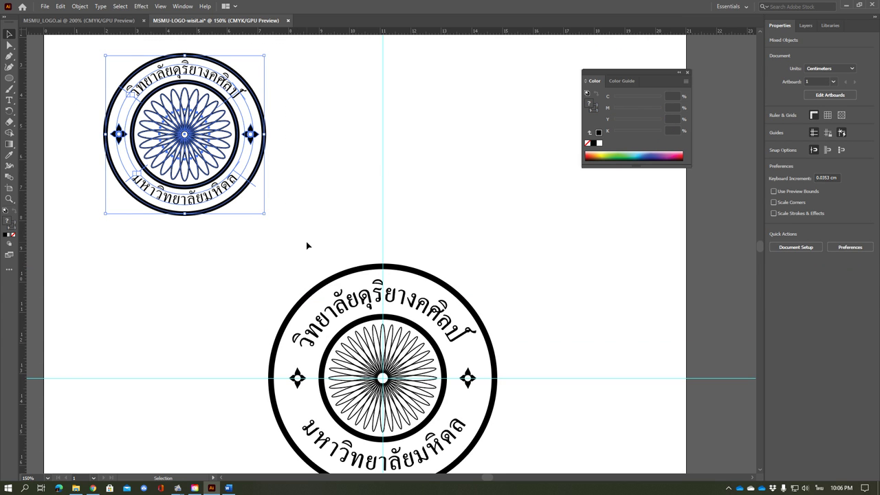
key(a)
key(v)
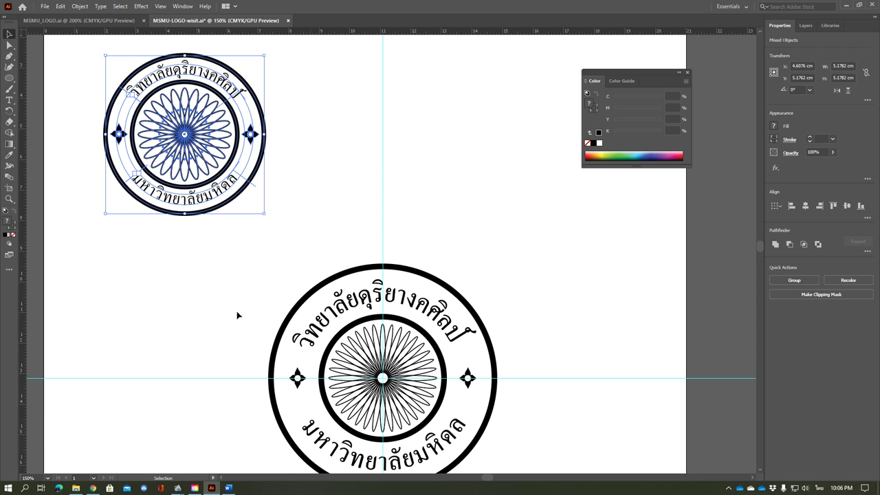
mouse_move(228, 488)
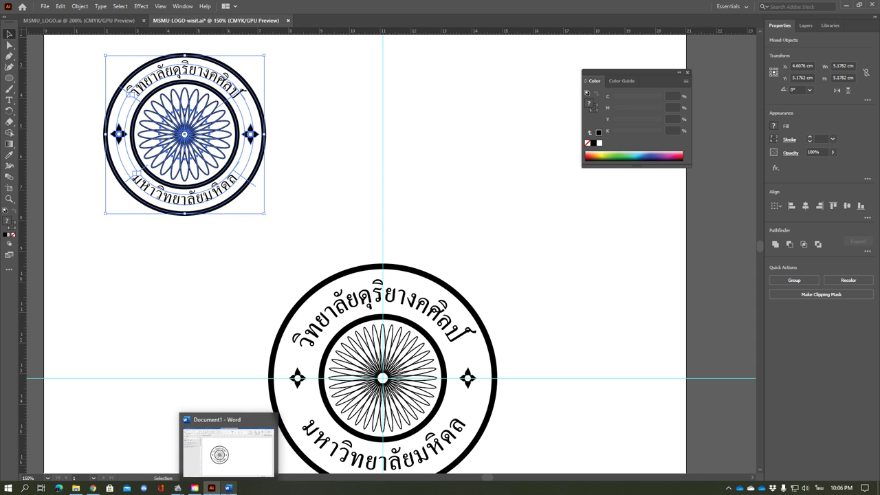
click(227, 451)
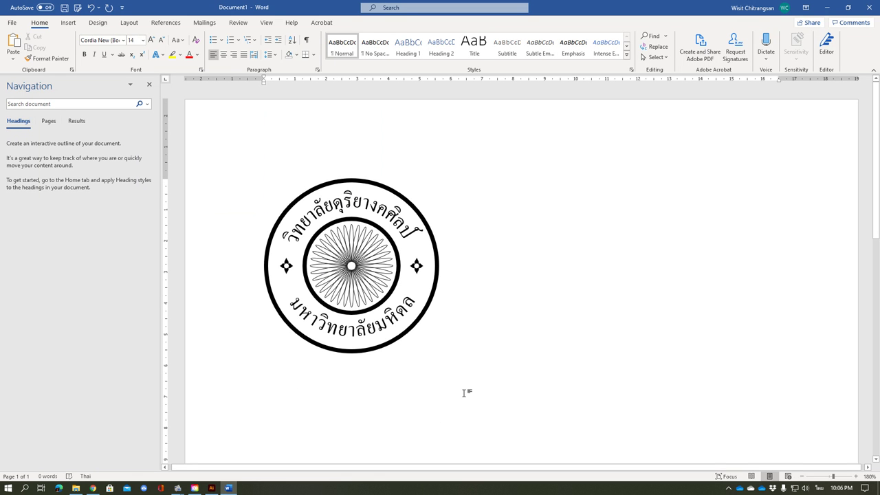
Add two blank lines below the lettered seal and delete the unlettered seal pasted there
key(Return)
key(Return)
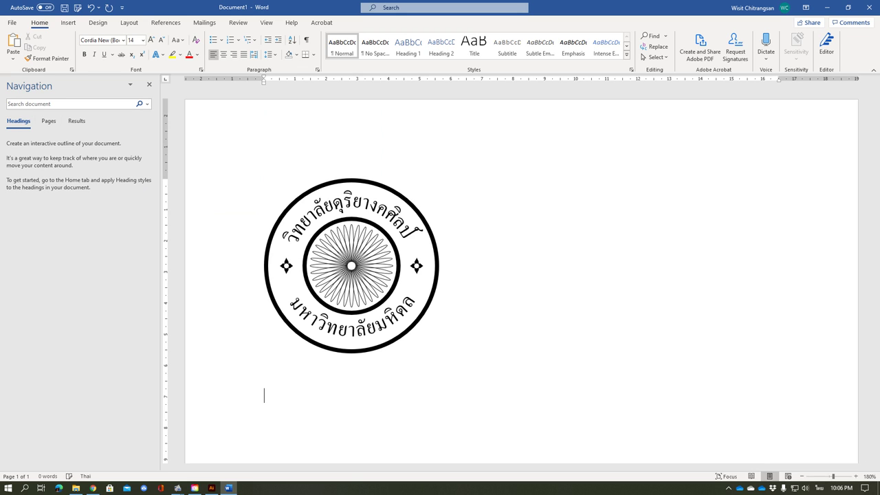
key(Return)
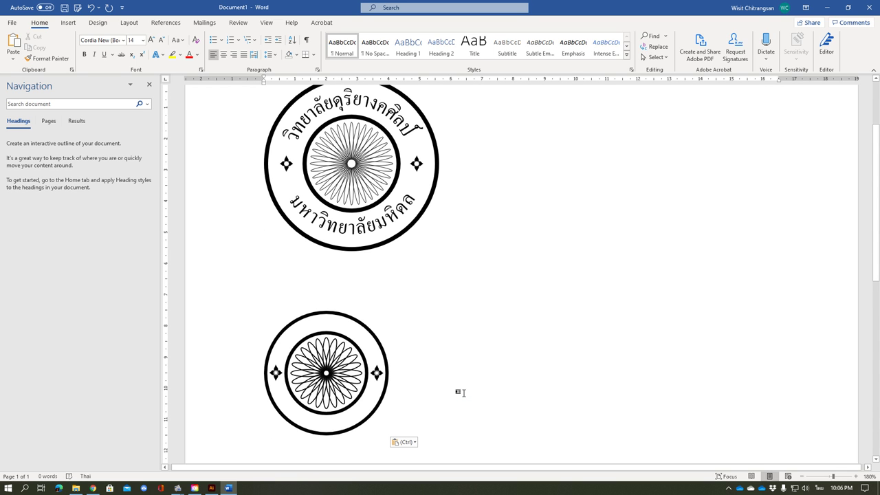
key(shift+Left)
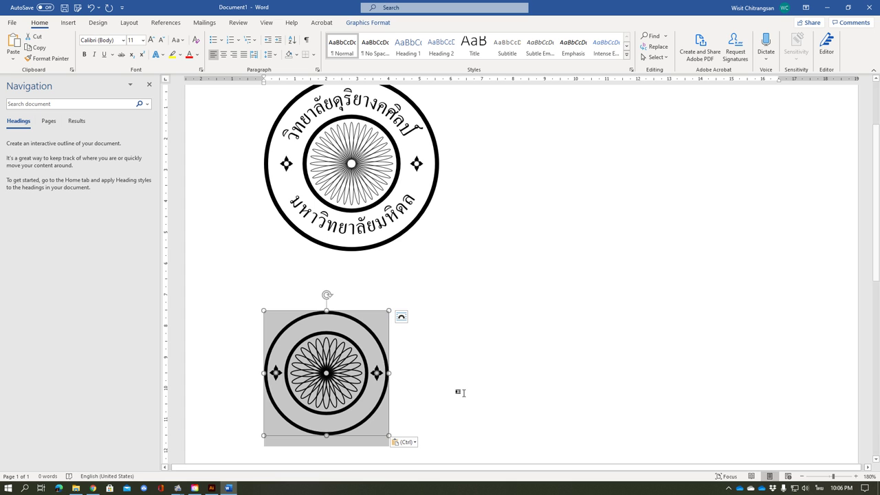
key(Delete)
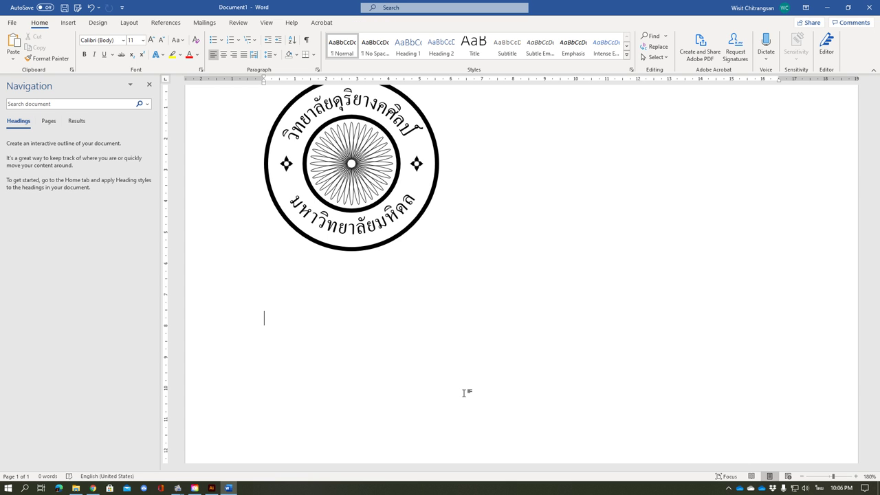
Select the large bottom seal in Illustrator, open the Type menu, then dismiss it unchanged
click(211, 488)
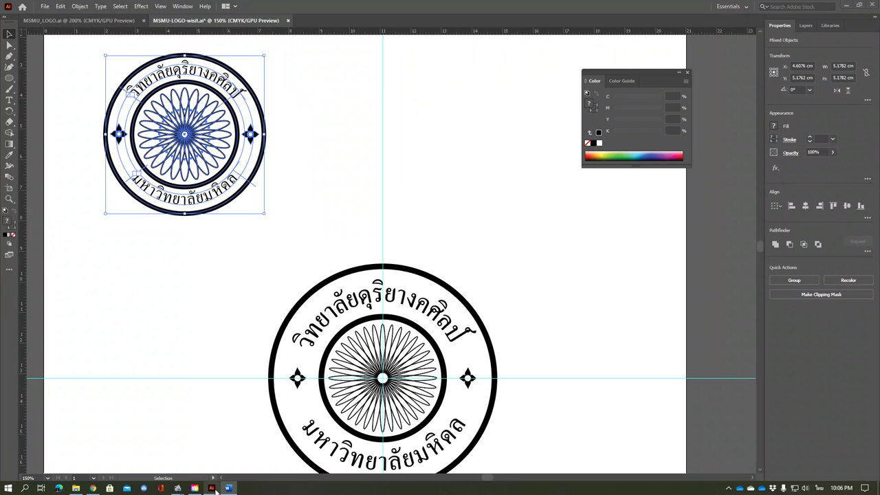
click(188, 317)
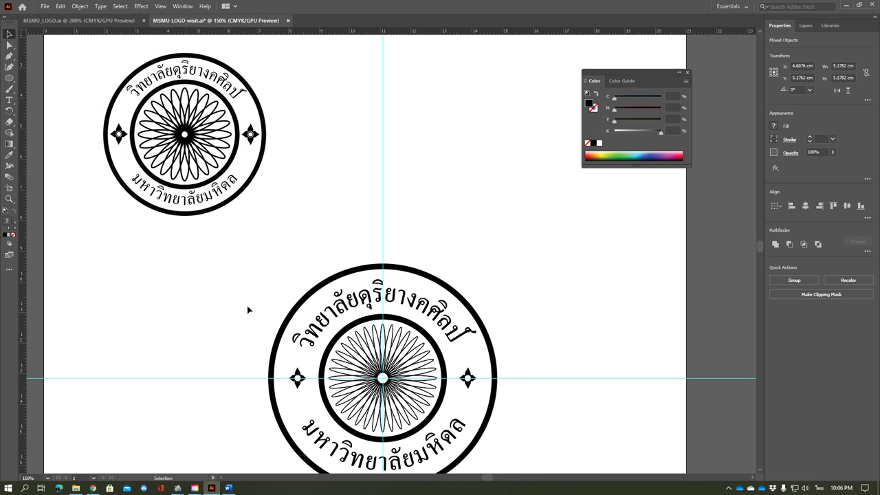
drag(252, 240, 521, 475)
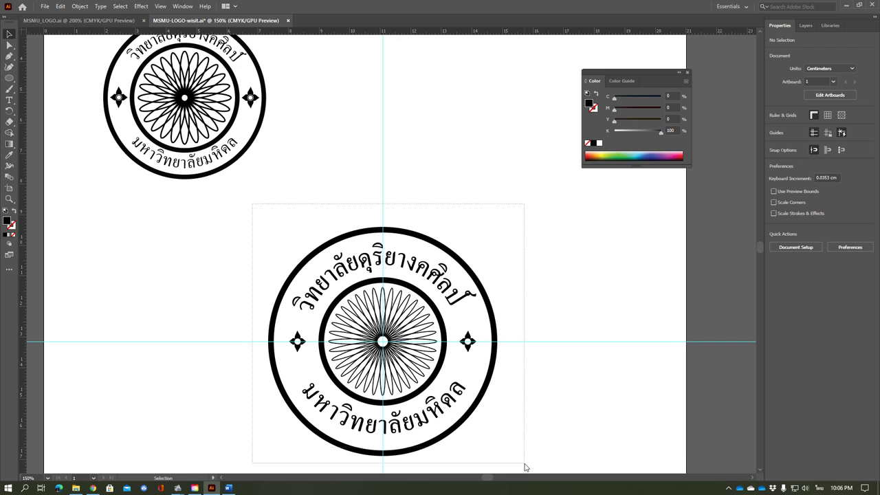
drag(521, 474, 528, 468)
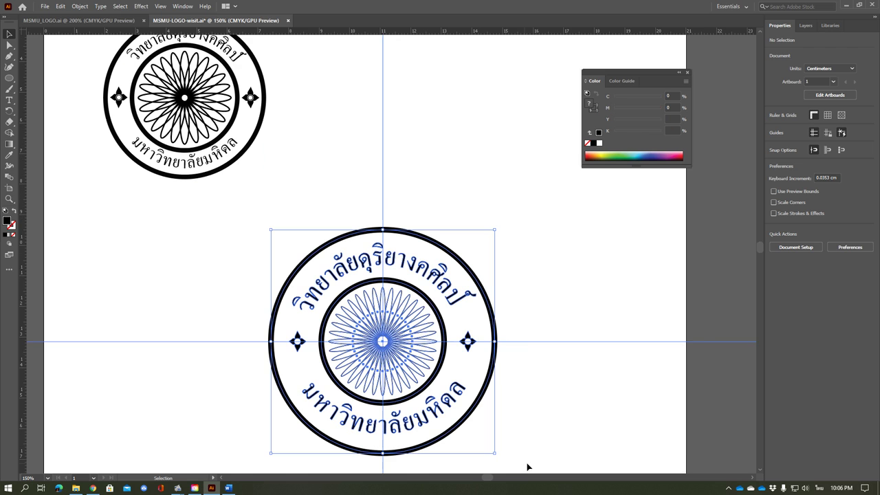
click(101, 7)
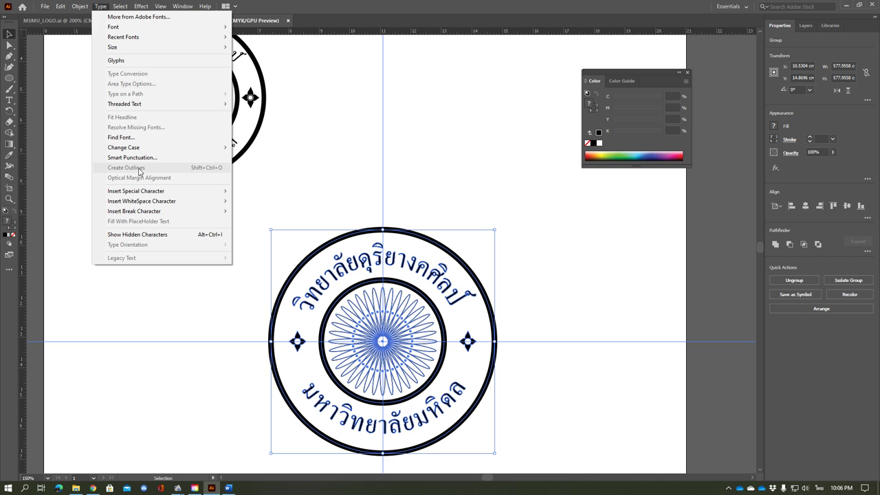
click(344, 163)
Marquee-select the small upper seal and convert its curved Thai lettering to outlines
scroll(302, 186, up, 2)
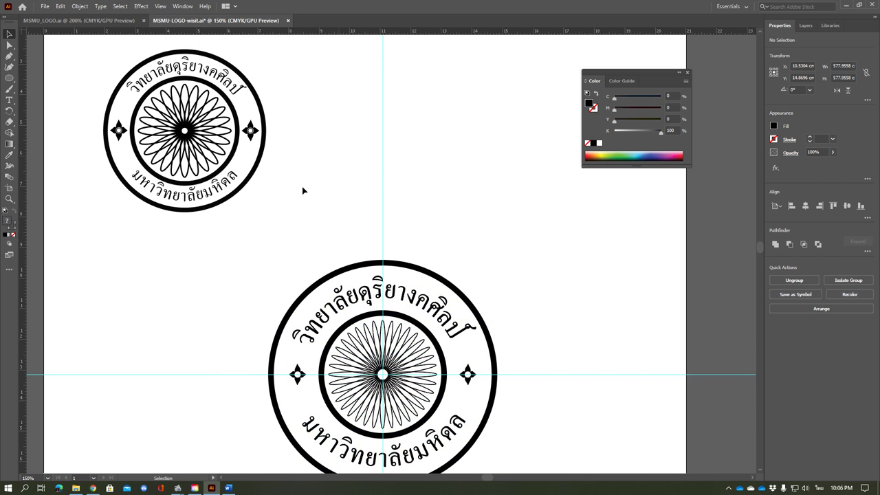
scroll(302, 186, up, 2)
mouse_move(76, 74)
mouse_down()
mouse_move(280, 292)
mouse_move(258, 277)
mouse_up()
click(100, 6)
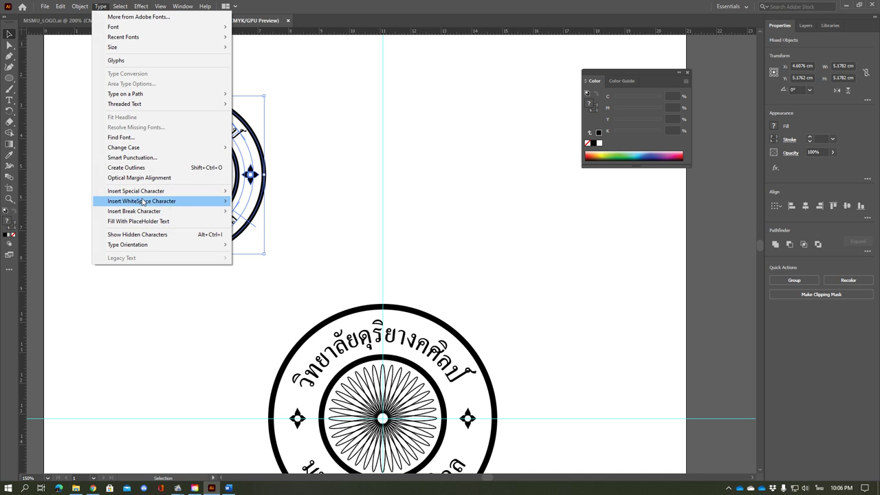
click(101, 6)
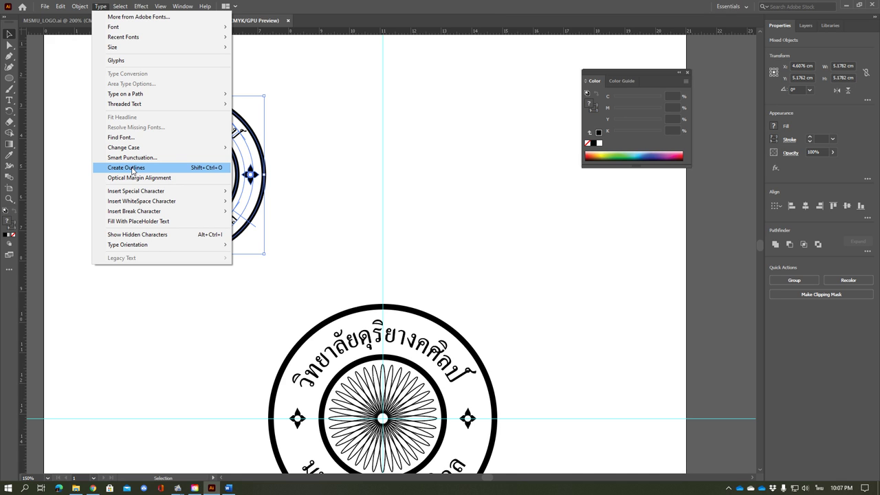
click(132, 168)
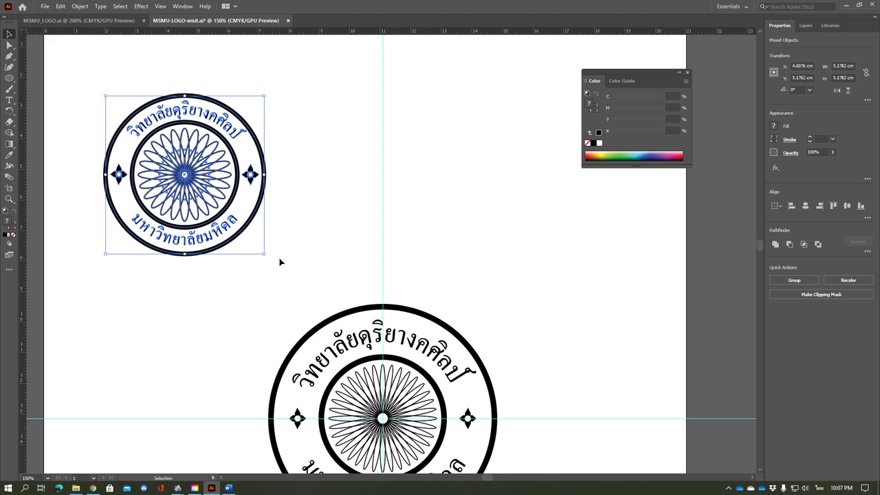
Reselect the whole outlined small seal and check its anchor points with Direct Selection
click(88, 73)
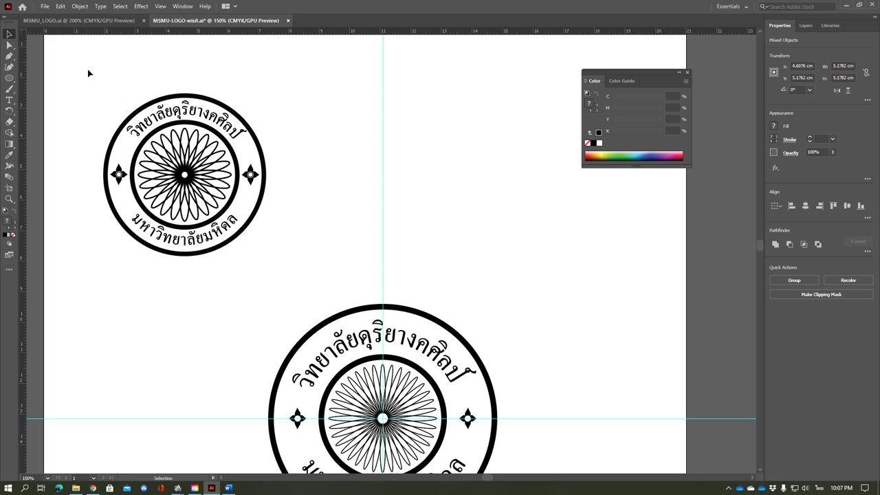
drag(131, 156, 326, 290)
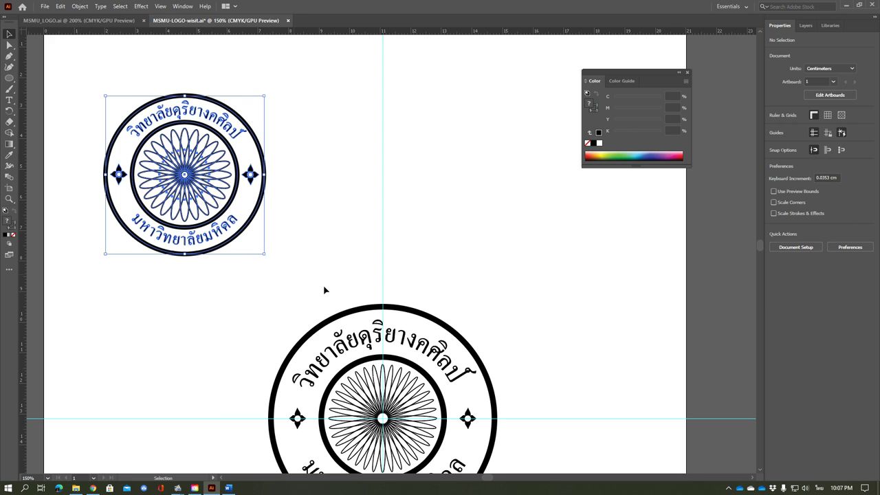
key(a)
key(v)
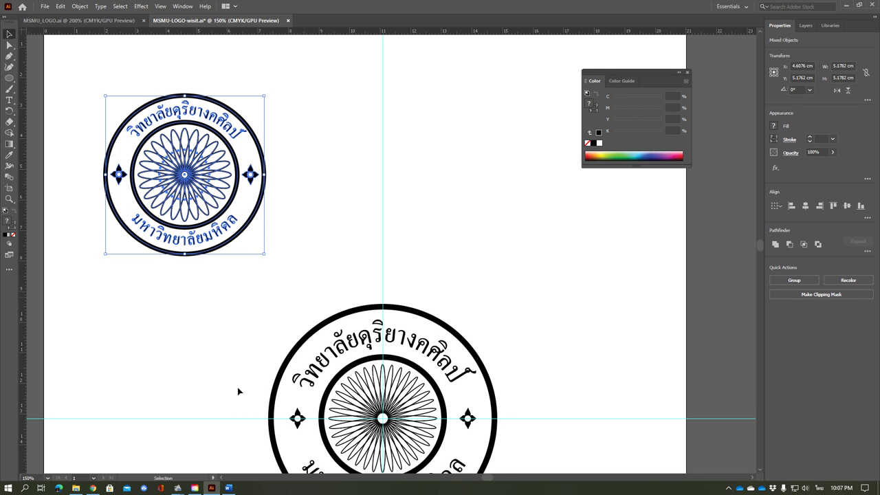
click(183, 383)
Select the smaller seal below the first one in Word and drag its corner to enlarge it
click(229, 488)
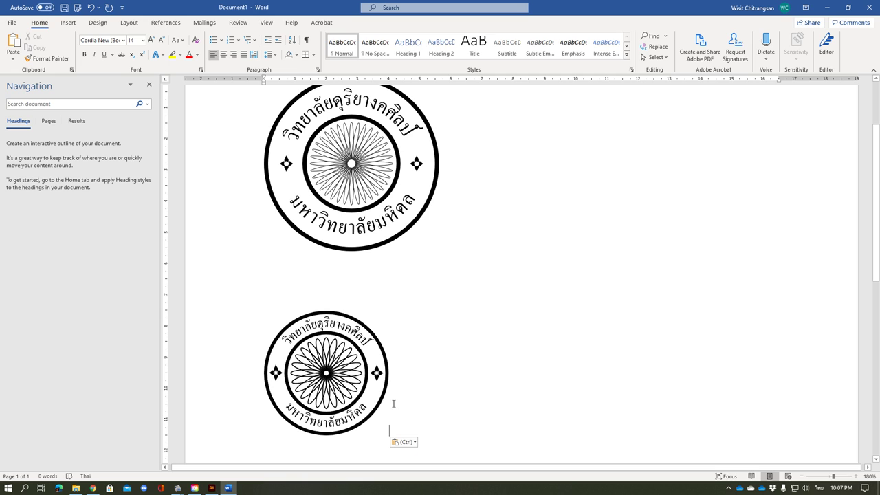
click(357, 363)
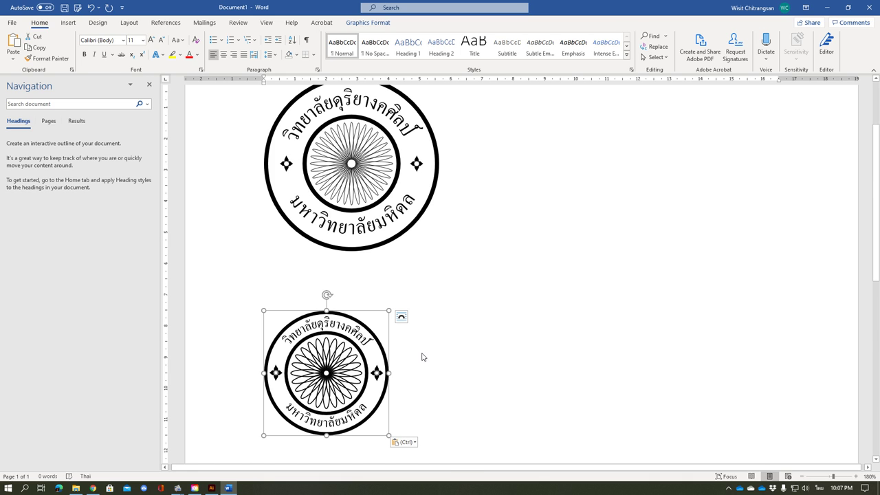
scroll(447, 412, down, 3)
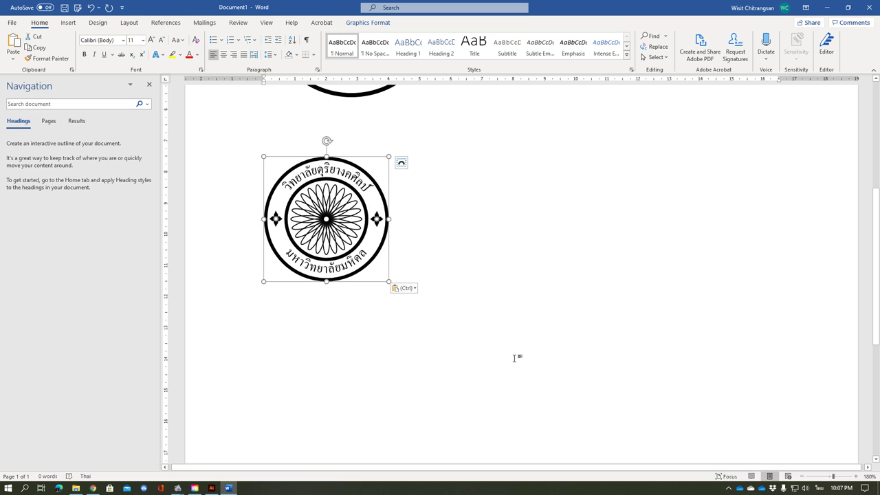
click(583, 359)
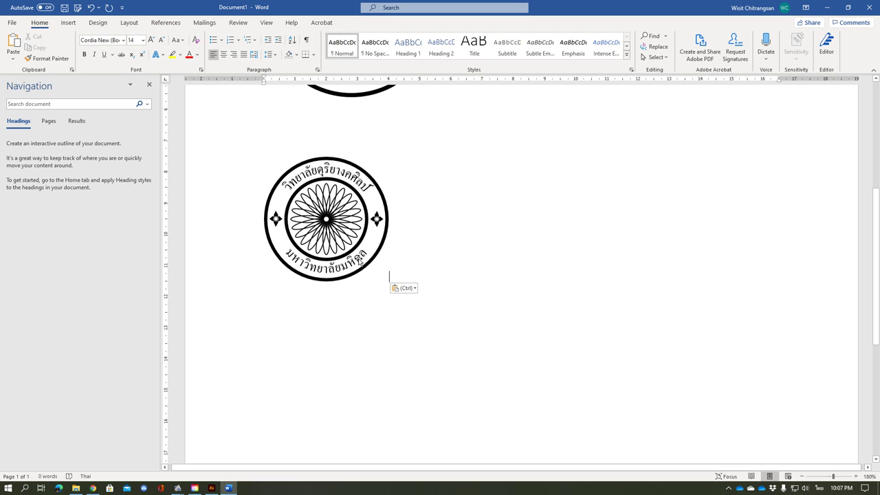
click(385, 278)
mouse_move(389, 282)
mouse_down()
mouse_move(470, 374)
mouse_move(530, 422)
mouse_up()
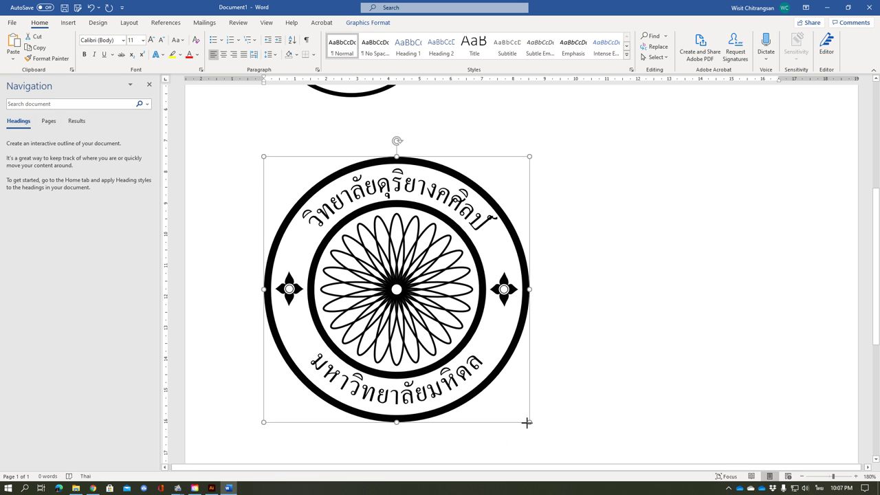
Deselect the enlarged lower seal and scroll through Document1 to review both lettered seals
click(631, 347)
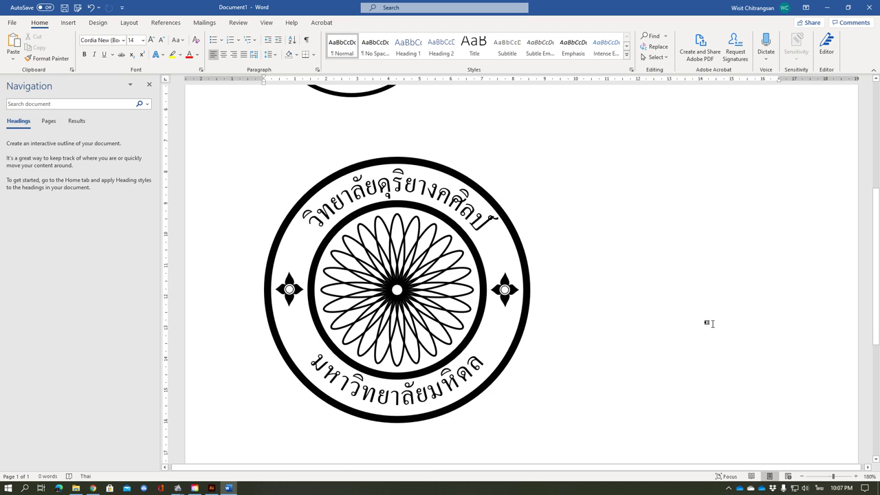
scroll(709, 320, up, 4)
scroll(706, 310, down, 2)
scroll(704, 309, down, 3)
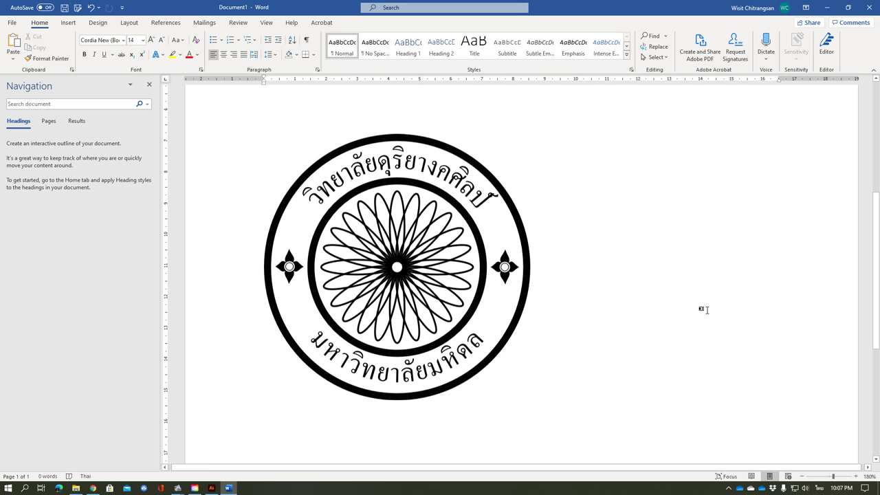
scroll(704, 310, up, 2)
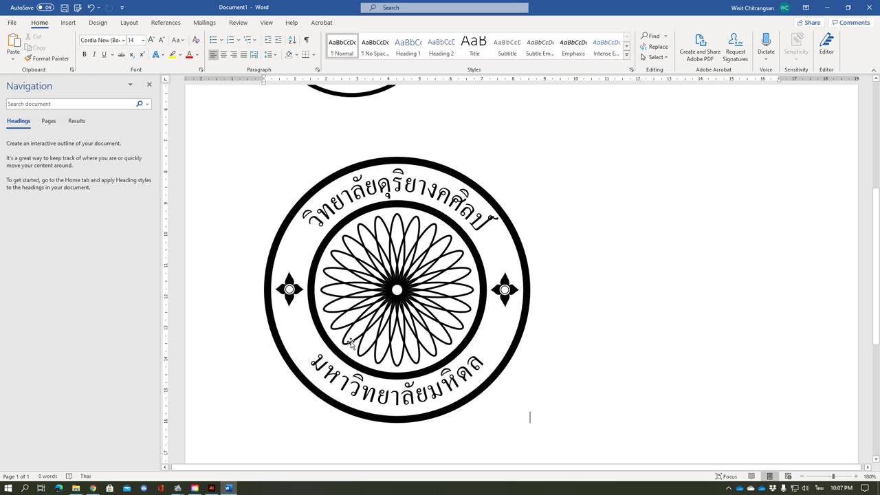
scroll(325, 361, up, 2)
scroll(340, 365, up, 1)
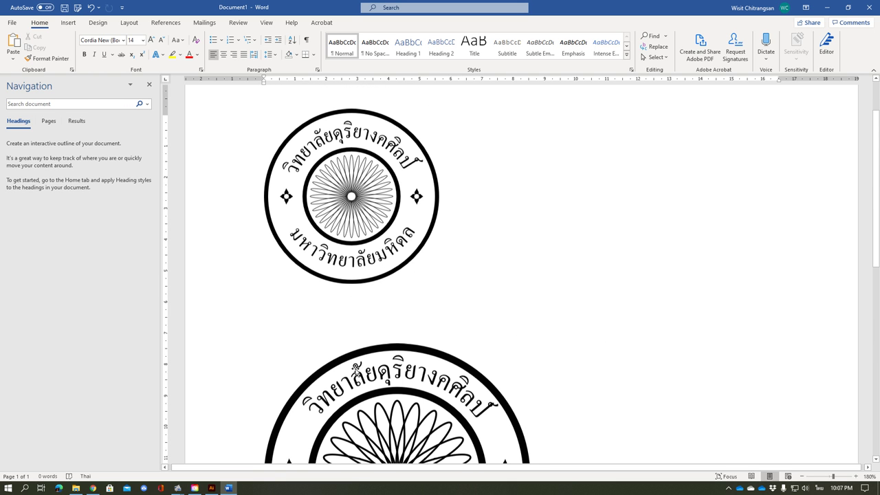
scroll(356, 372, down, 3)
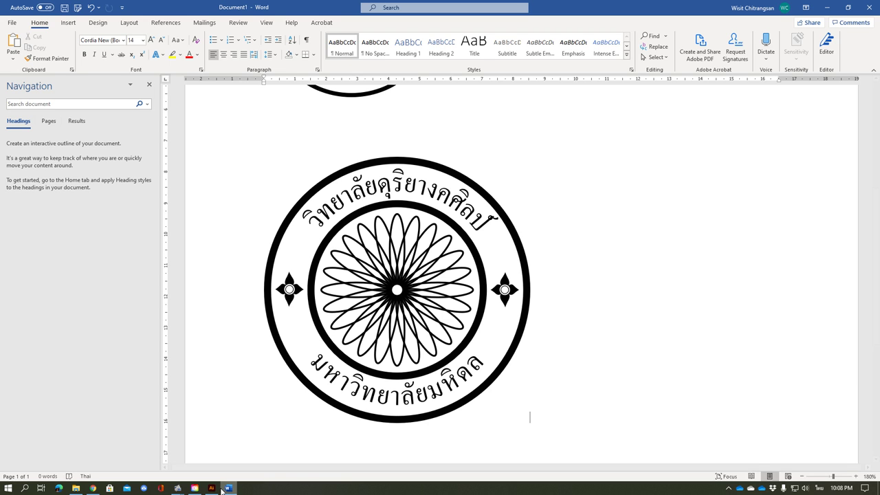
mouse_move(177, 488)
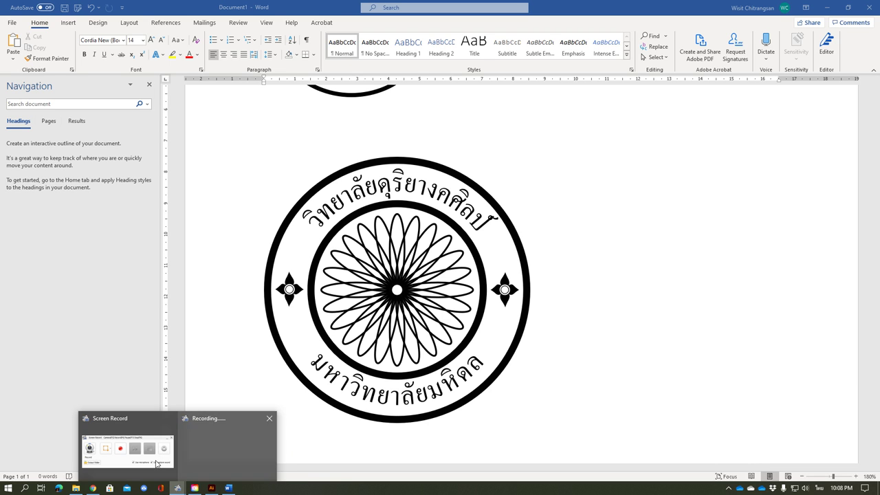
click(156, 463)
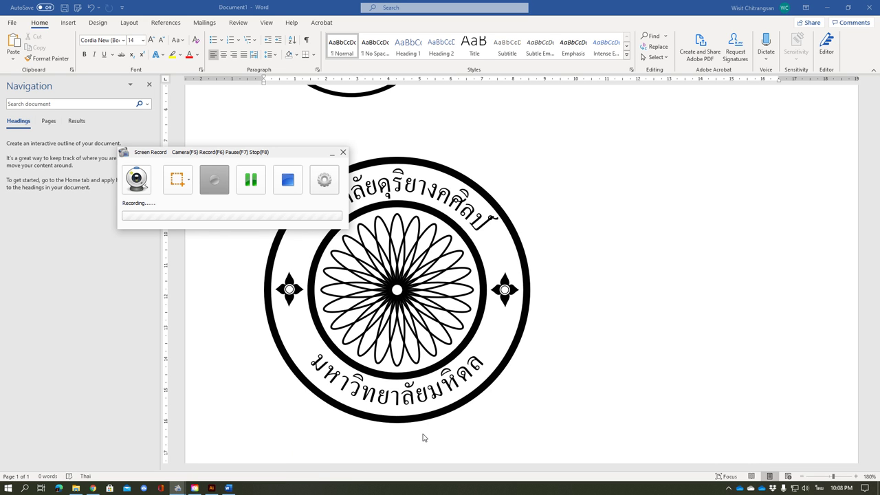